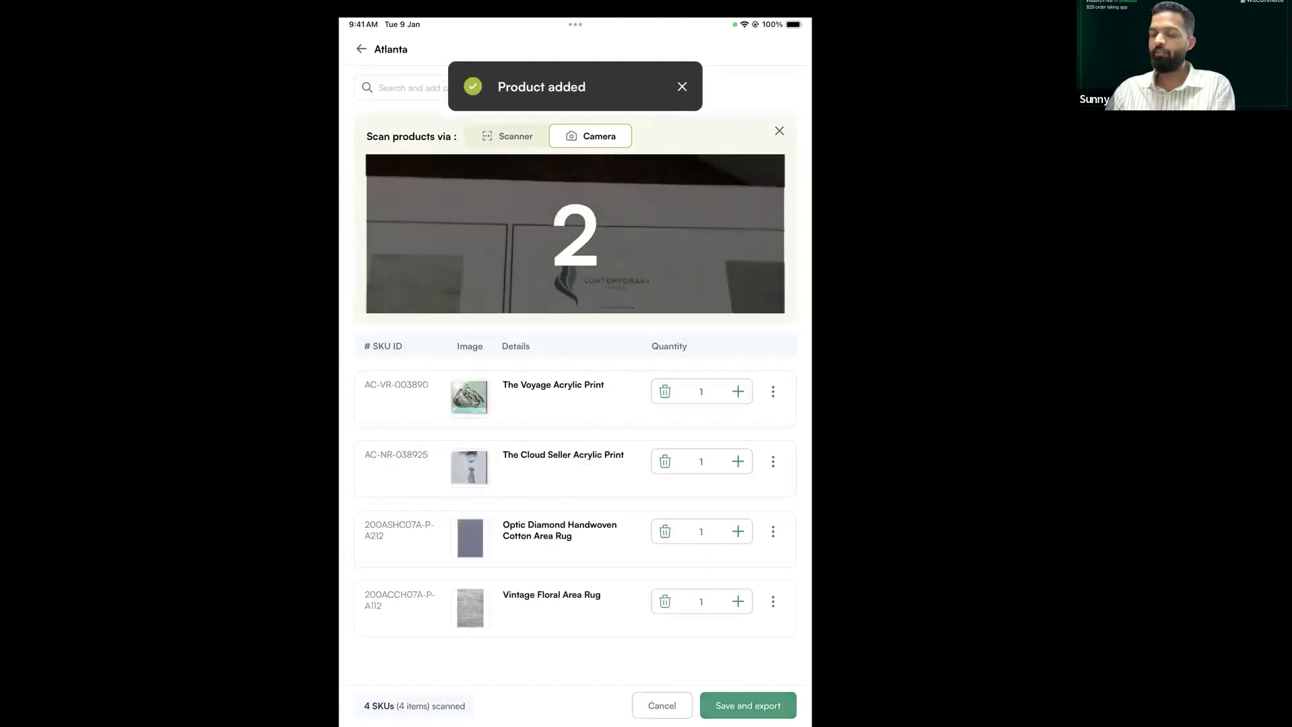
# Step: Save and export the Atlanta physical count, dismiss the file sharing options, and switch to the presentation
pyautogui.click(748, 704)
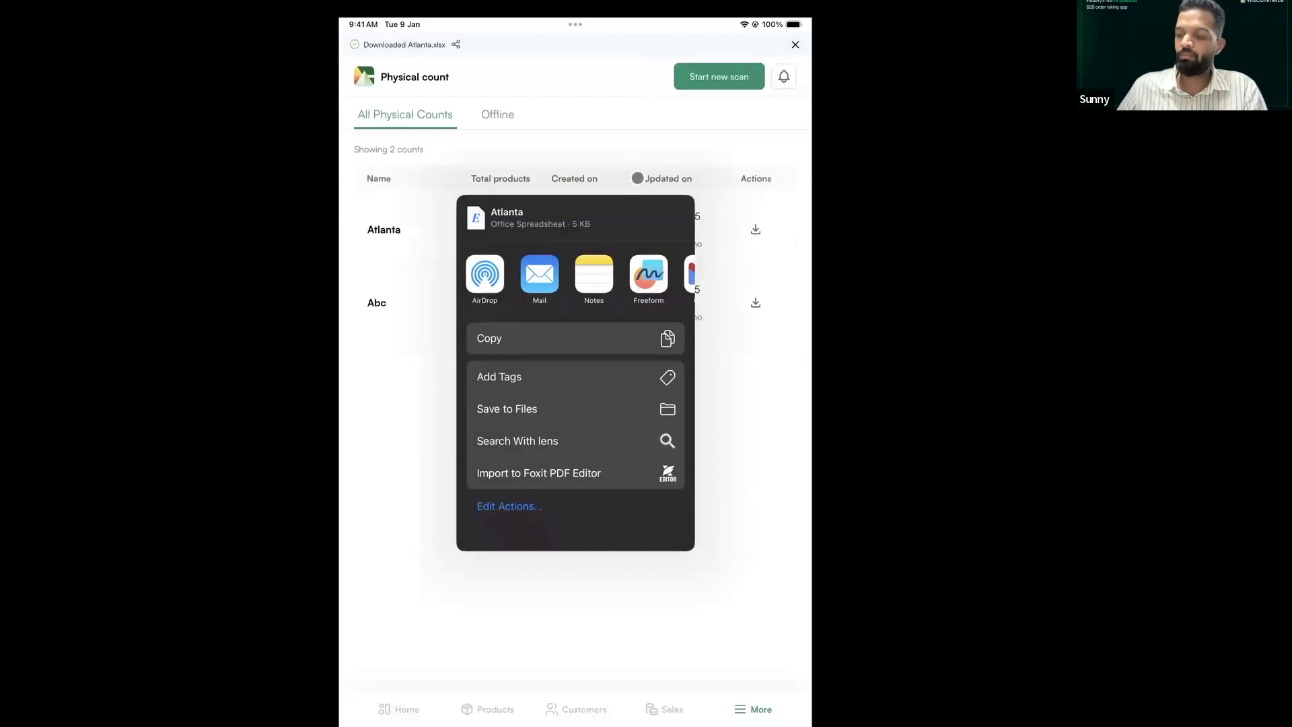
pyautogui.click(626, 352)
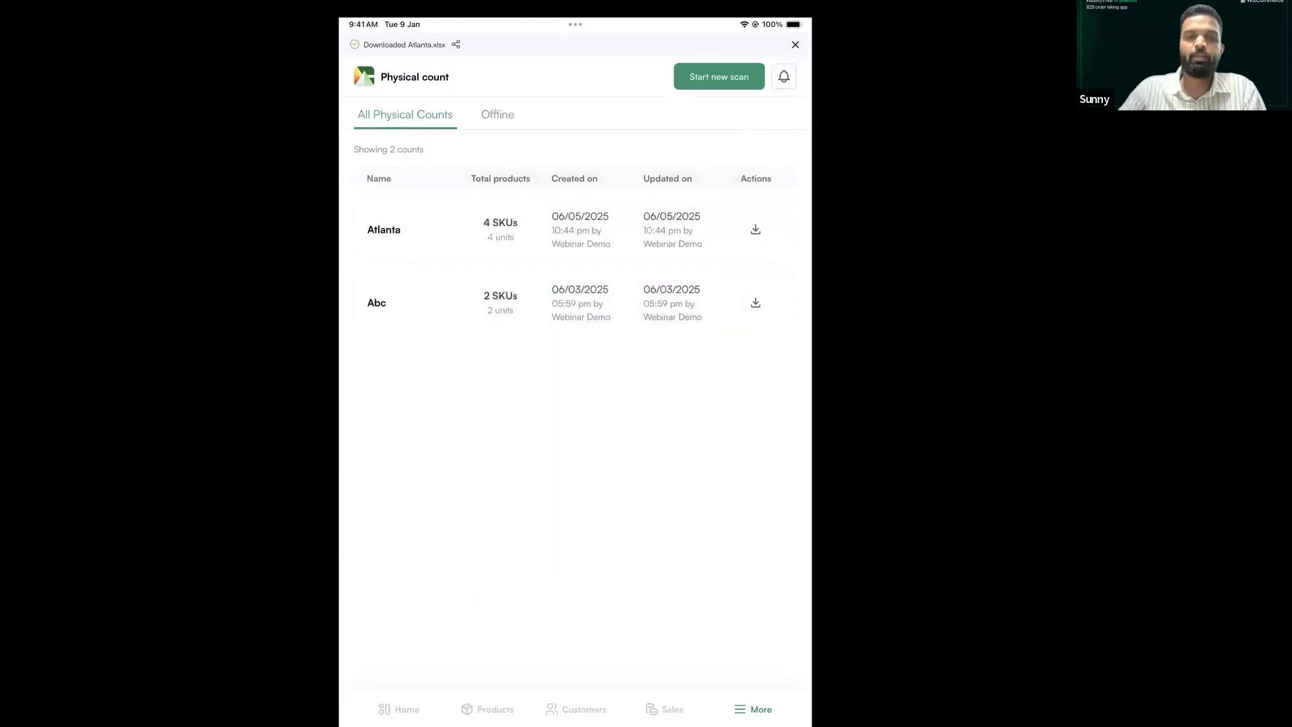
pyautogui.press('super+Tab')
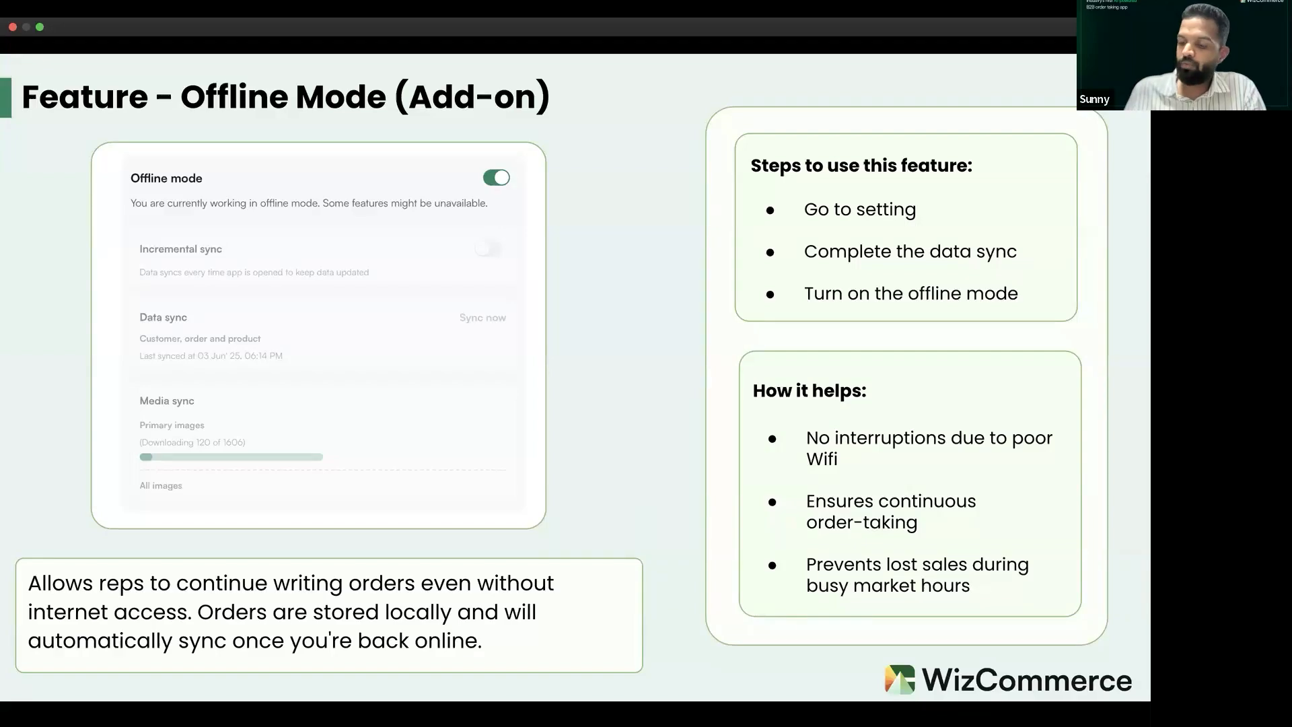
# Step: Return to the tablet app's profile settings, turn on offline mode and confirm going offline
pyautogui.press('Right')
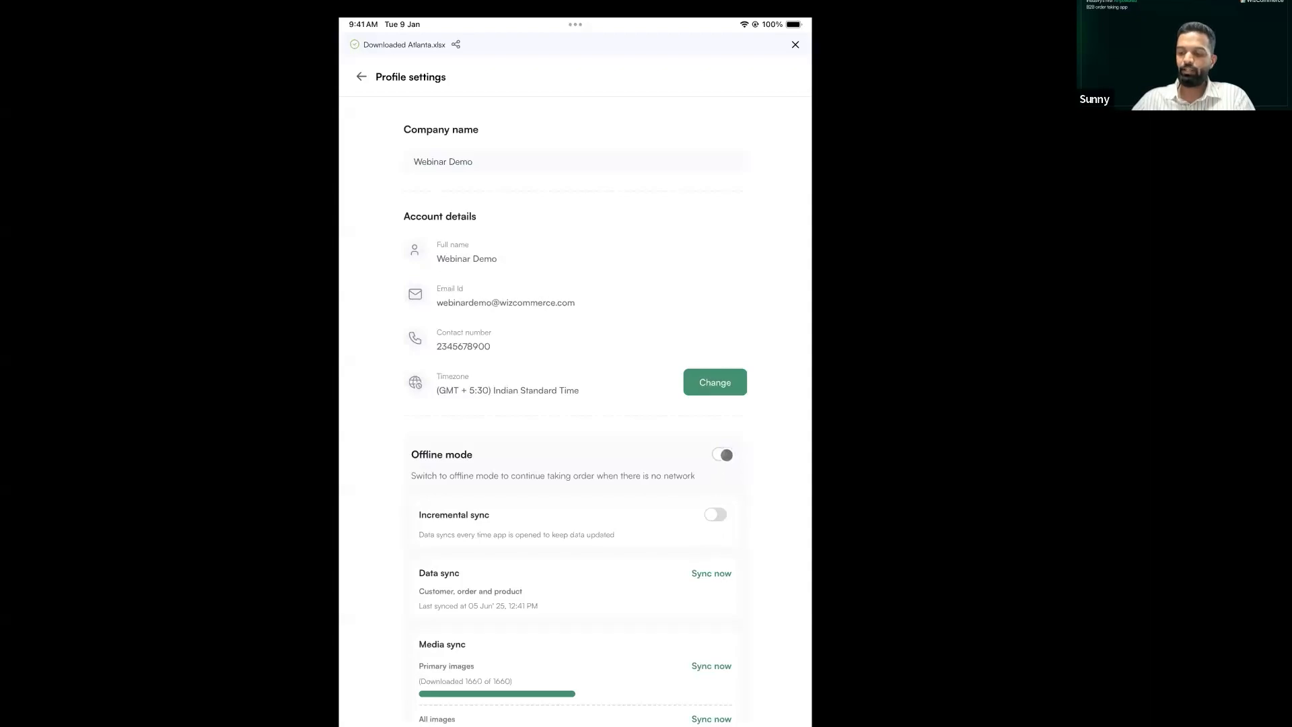
pyautogui.click(725, 455)
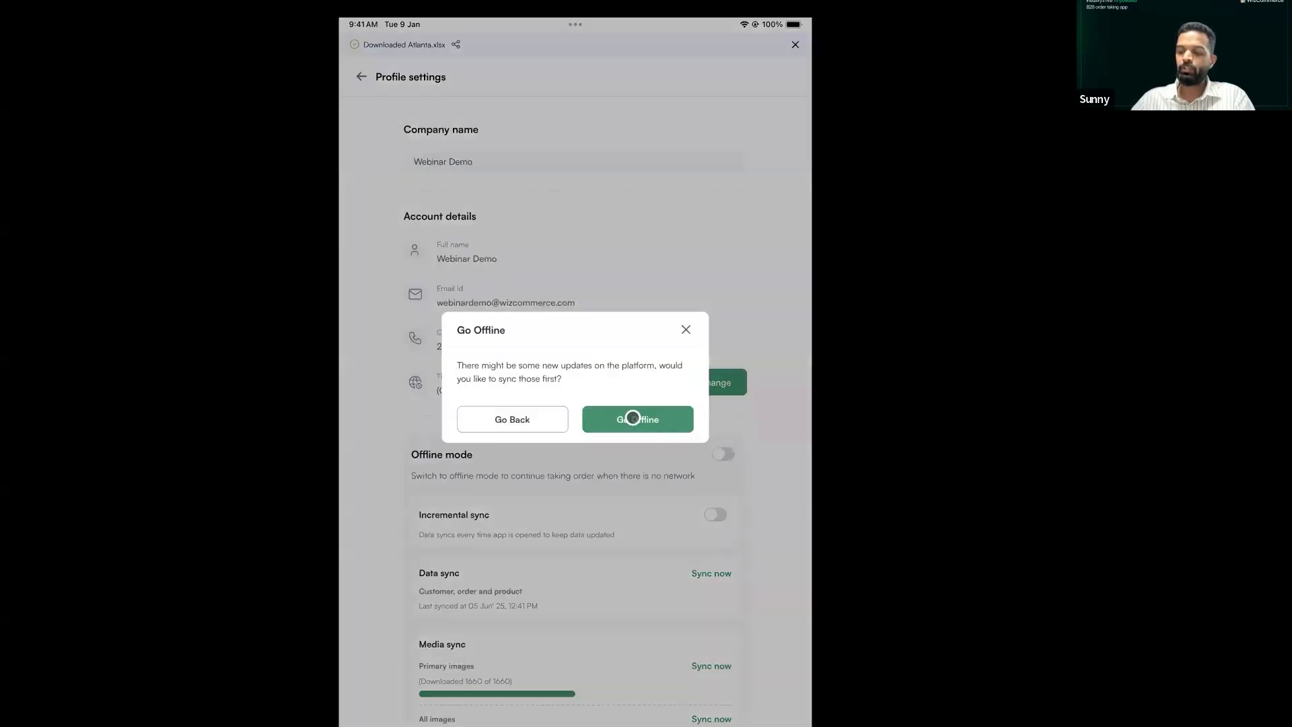
pyautogui.click(632, 418)
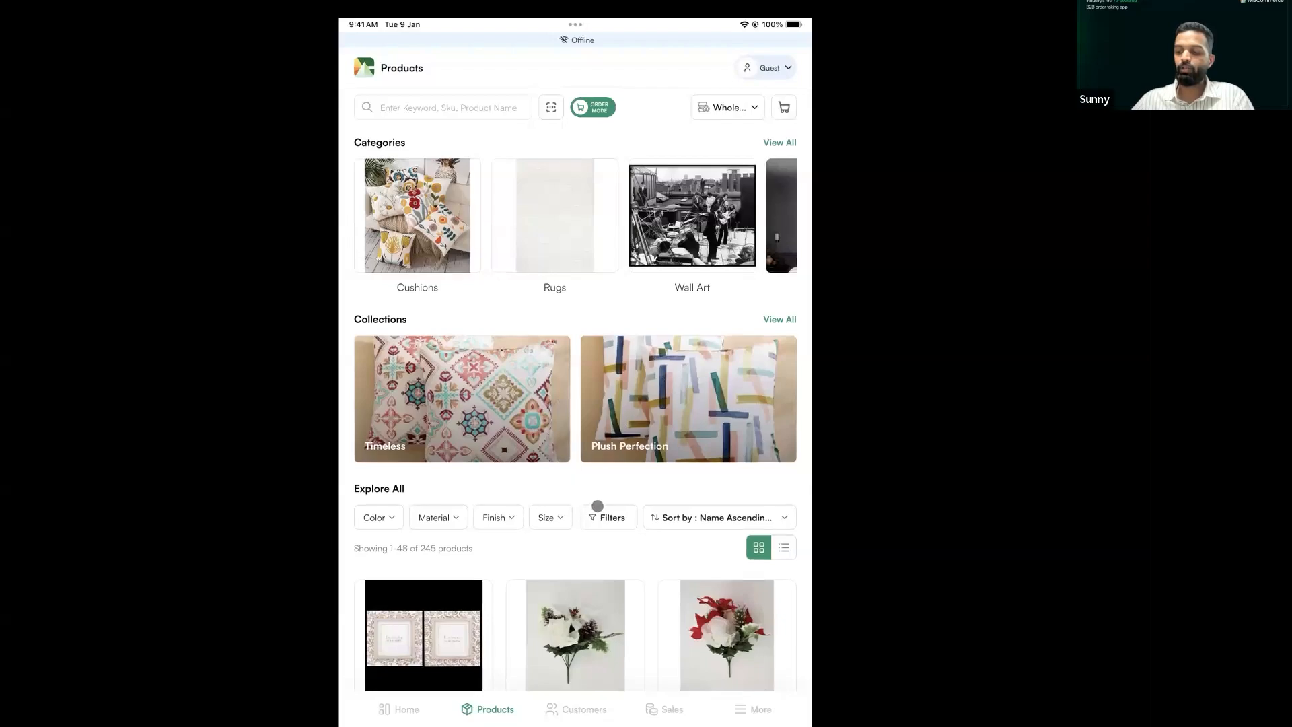
# Step: Add 11In Poin Dia Rose Pine Mxd Bs, 11In Poin Rose Pine Mxd Bsh and the "Home & Family" recycled paper item to the cart
pyautogui.scroll(-5, 598, 506)
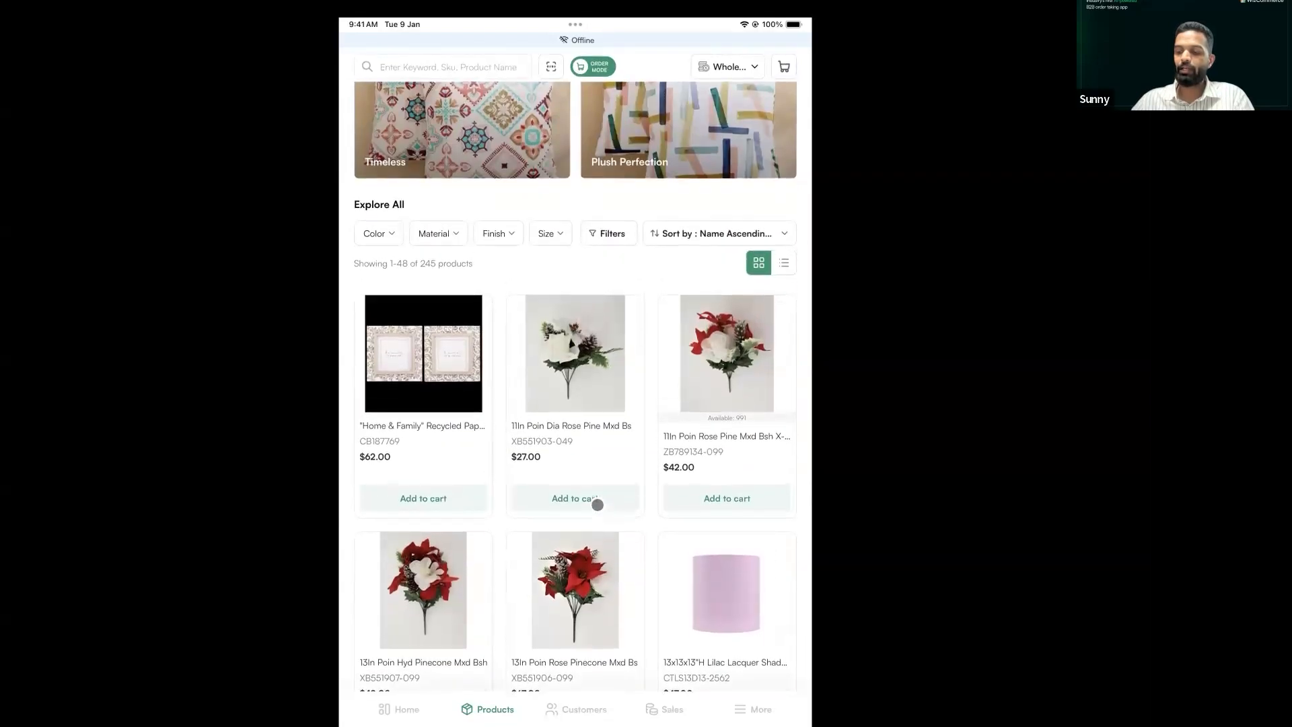
pyautogui.click(597, 504)
pyautogui.click(721, 494)
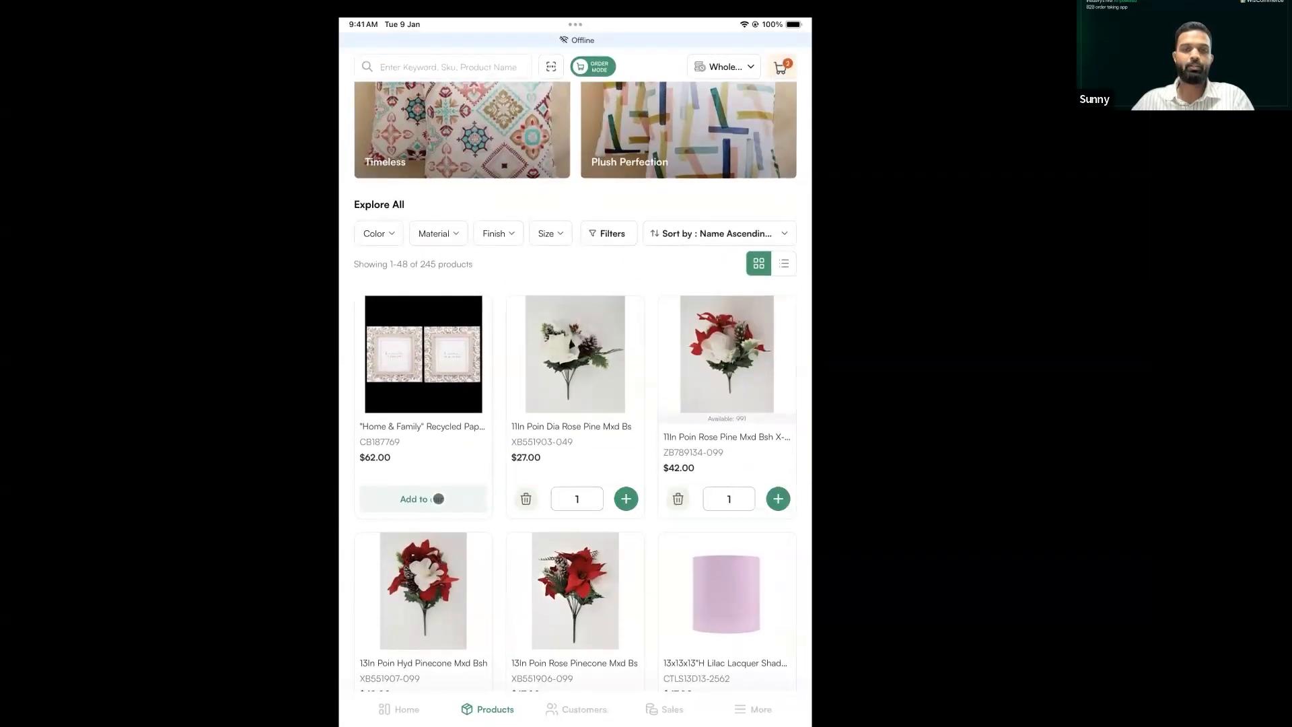
pyautogui.click(438, 499)
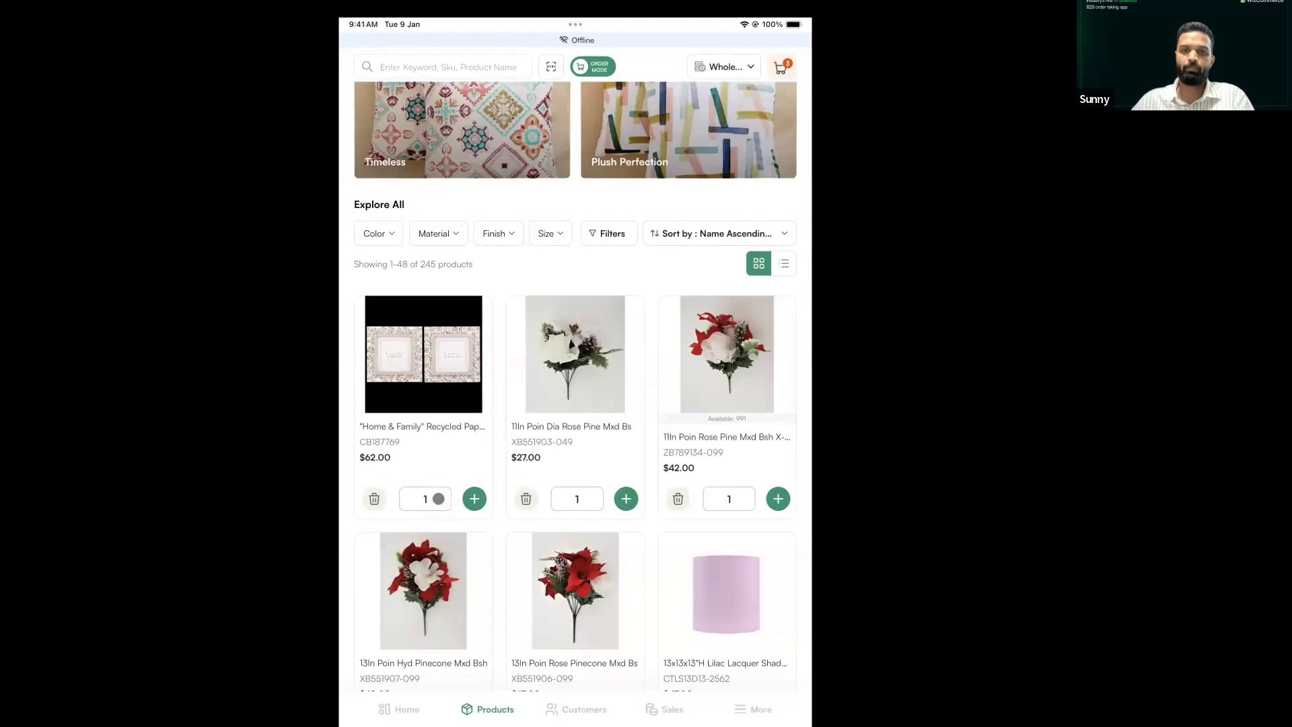
# Step: Open the profile settings and switch offline mode off
pyautogui.click(763, 703)
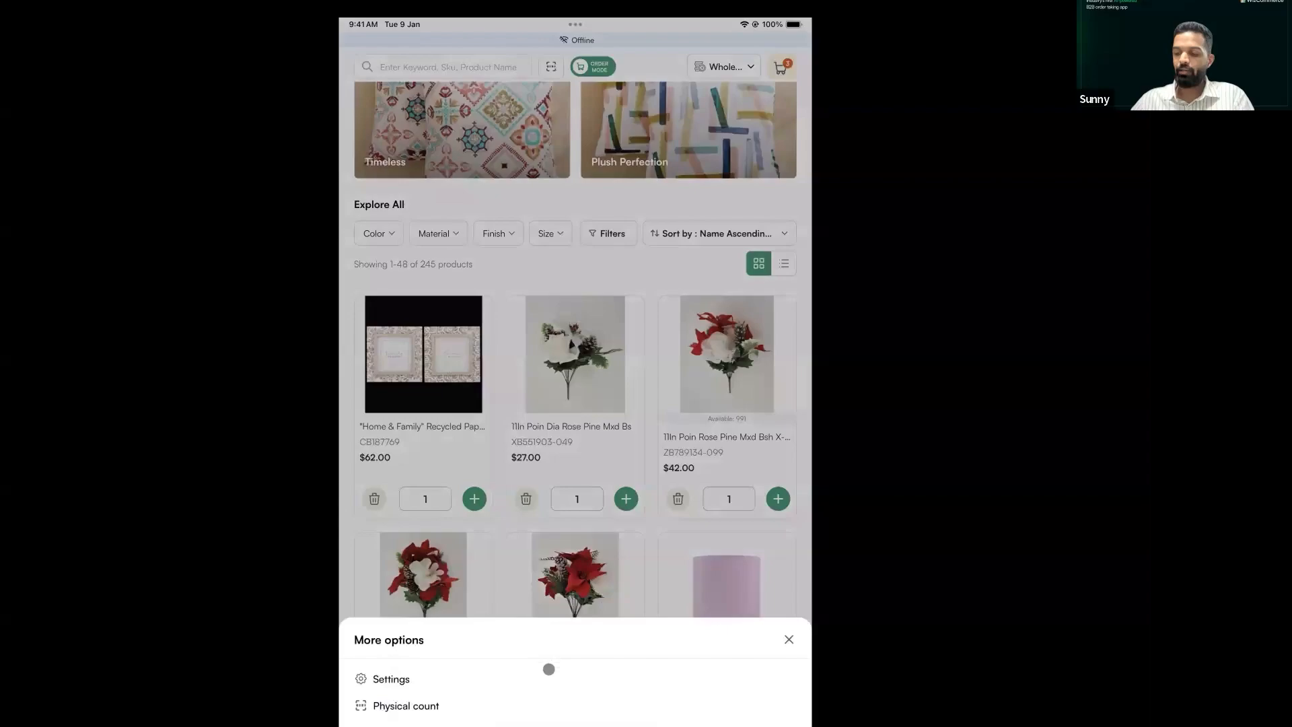
pyautogui.click(549, 671)
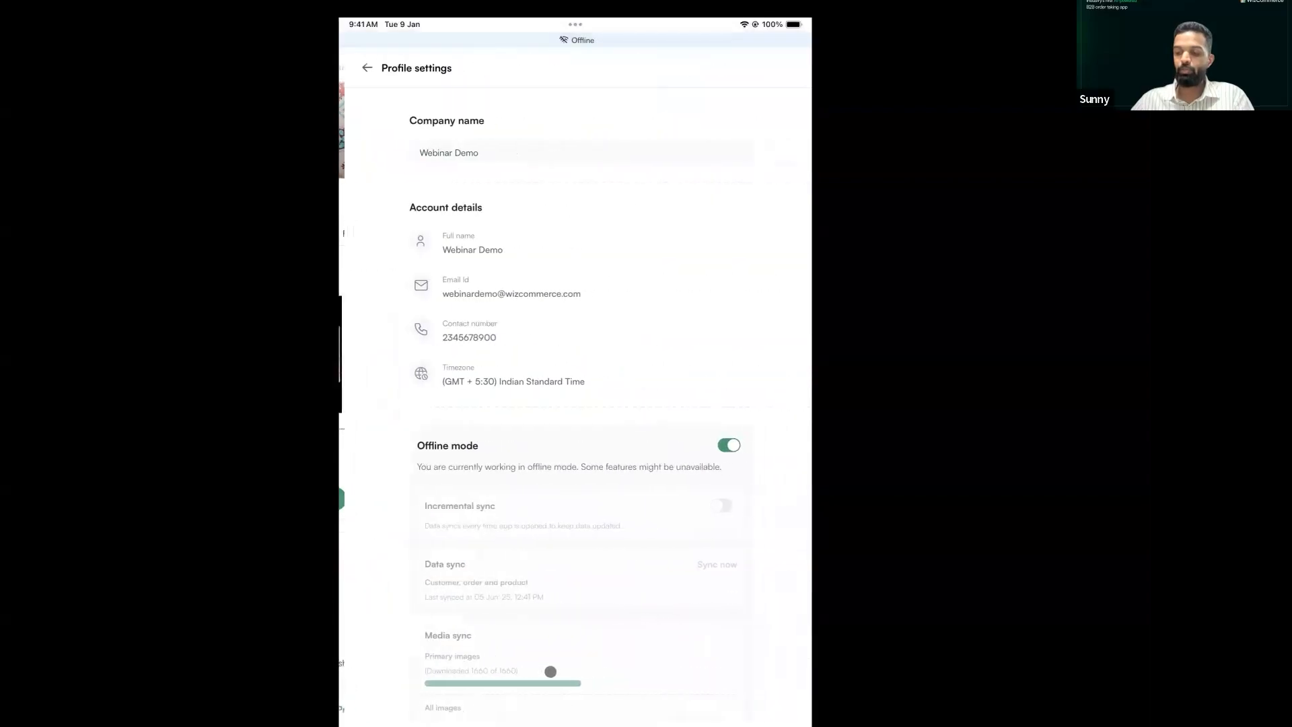
pyautogui.click(724, 438)
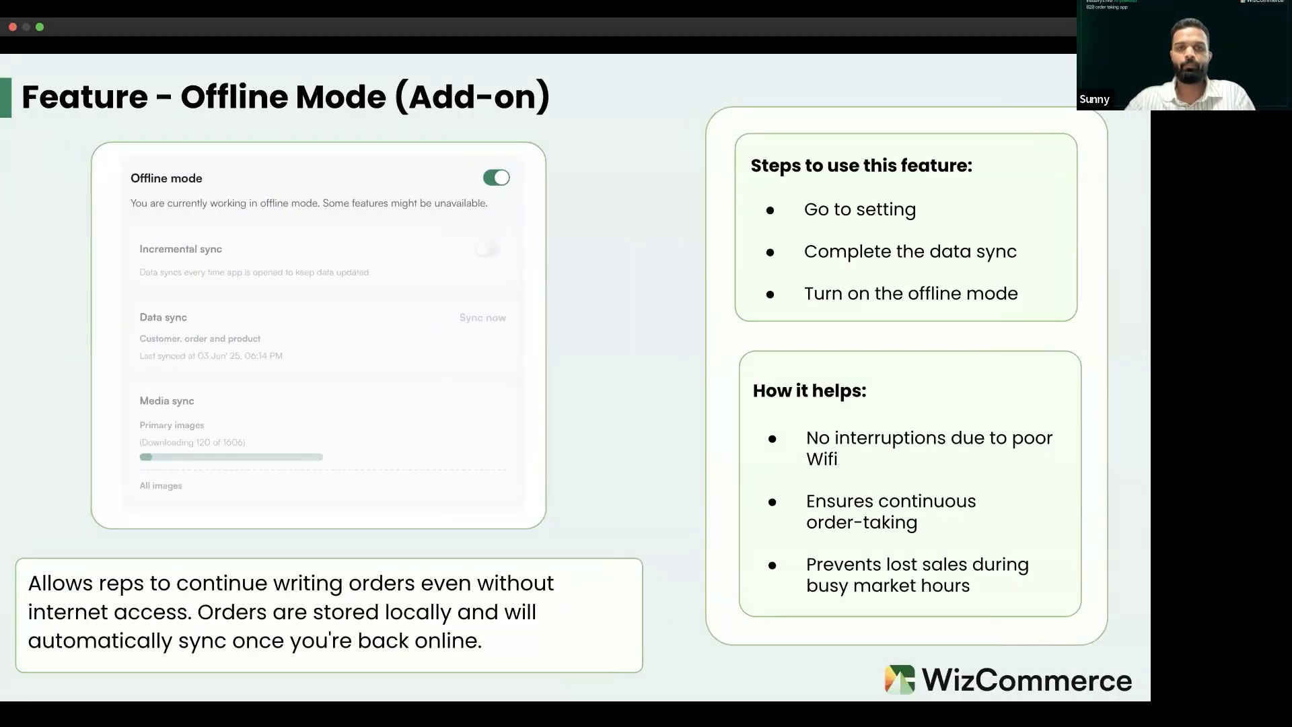
# Step: Sync the customer, order and product data from the tablet app's profile settings, acknowledge completion, and return to Products
pyautogui.press('Right')
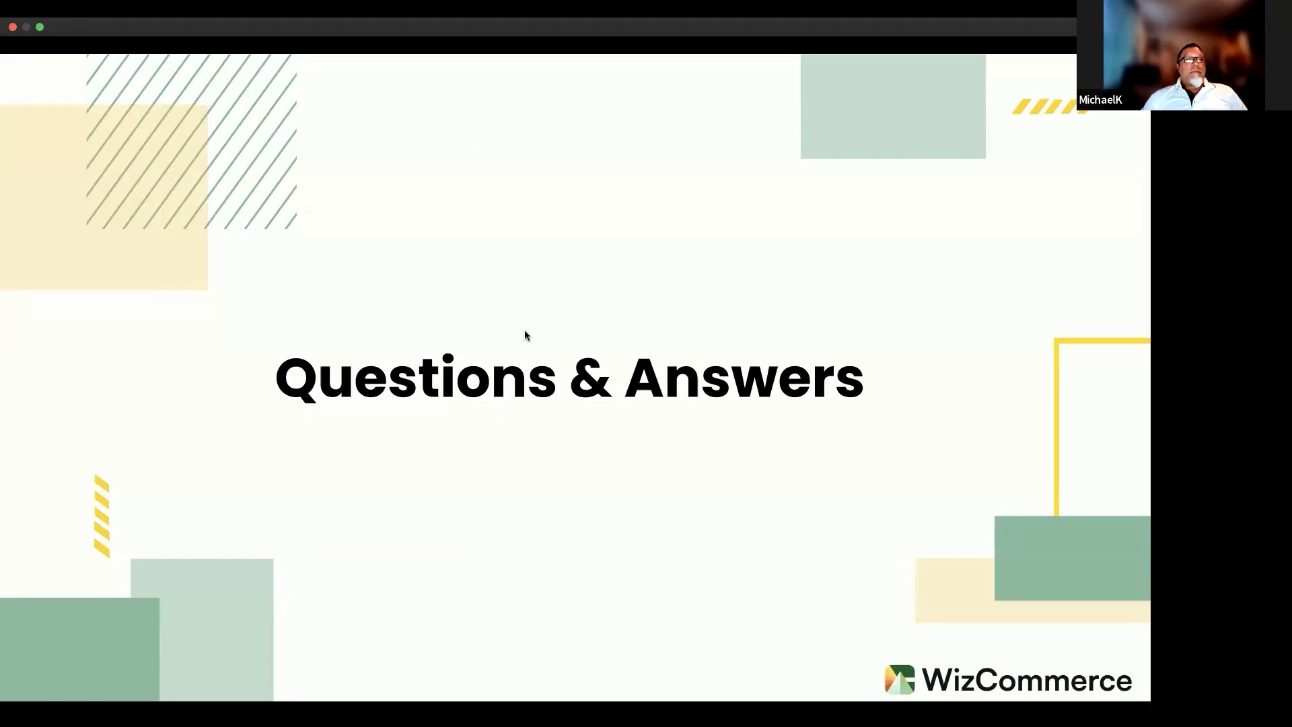
pyautogui.hotkey('ctrl', 'Right')
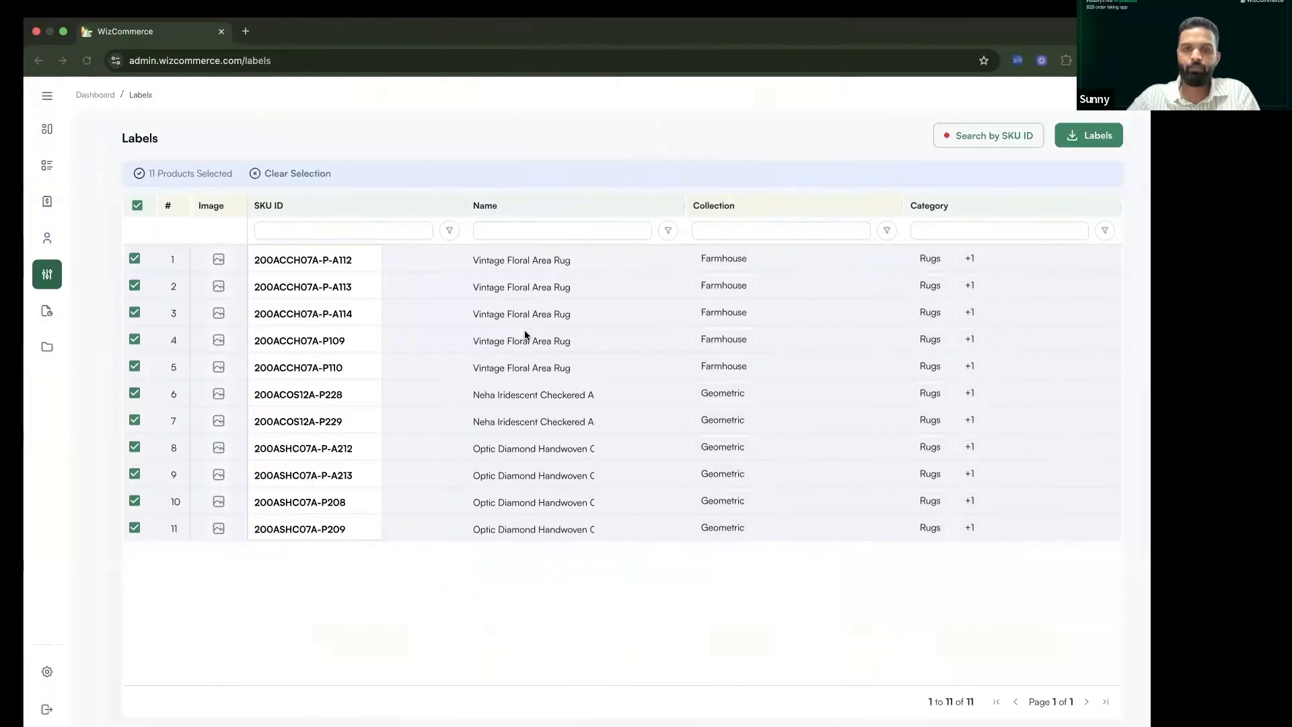
pyautogui.hotkey('ctrl', 'Right')
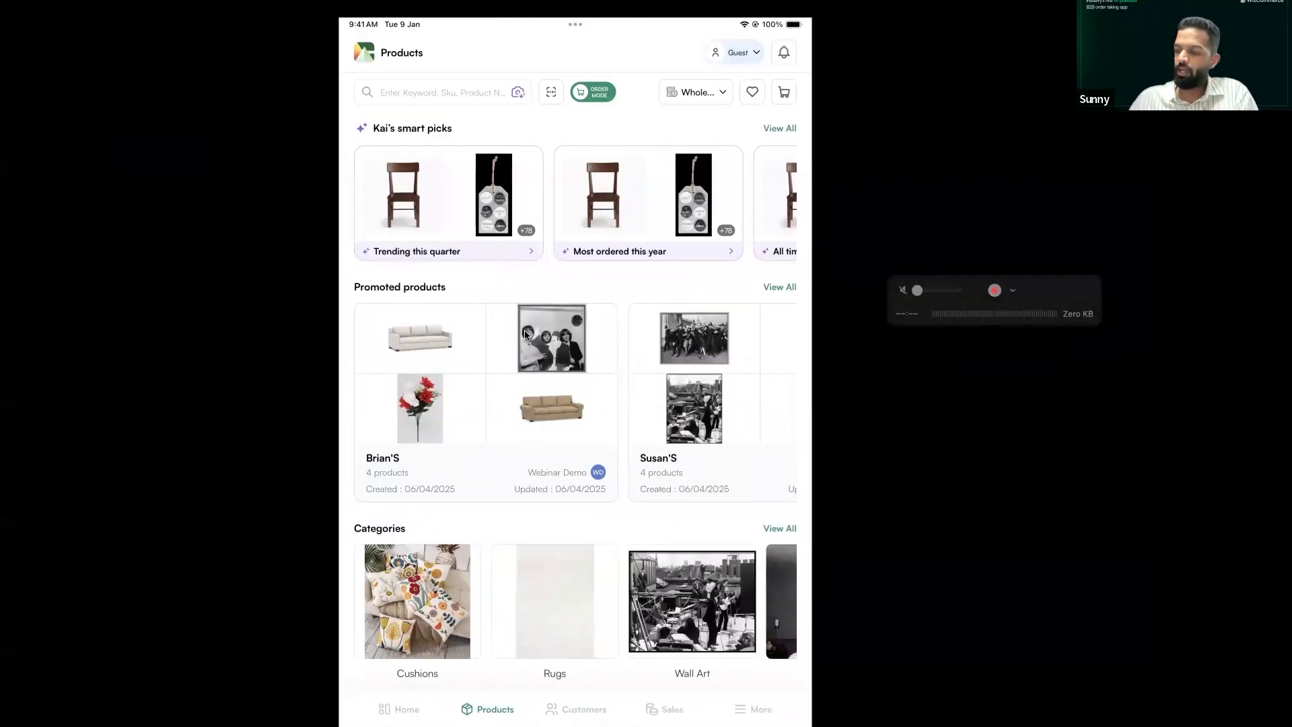
pyautogui.click(760, 710)
pyautogui.click(500, 565)
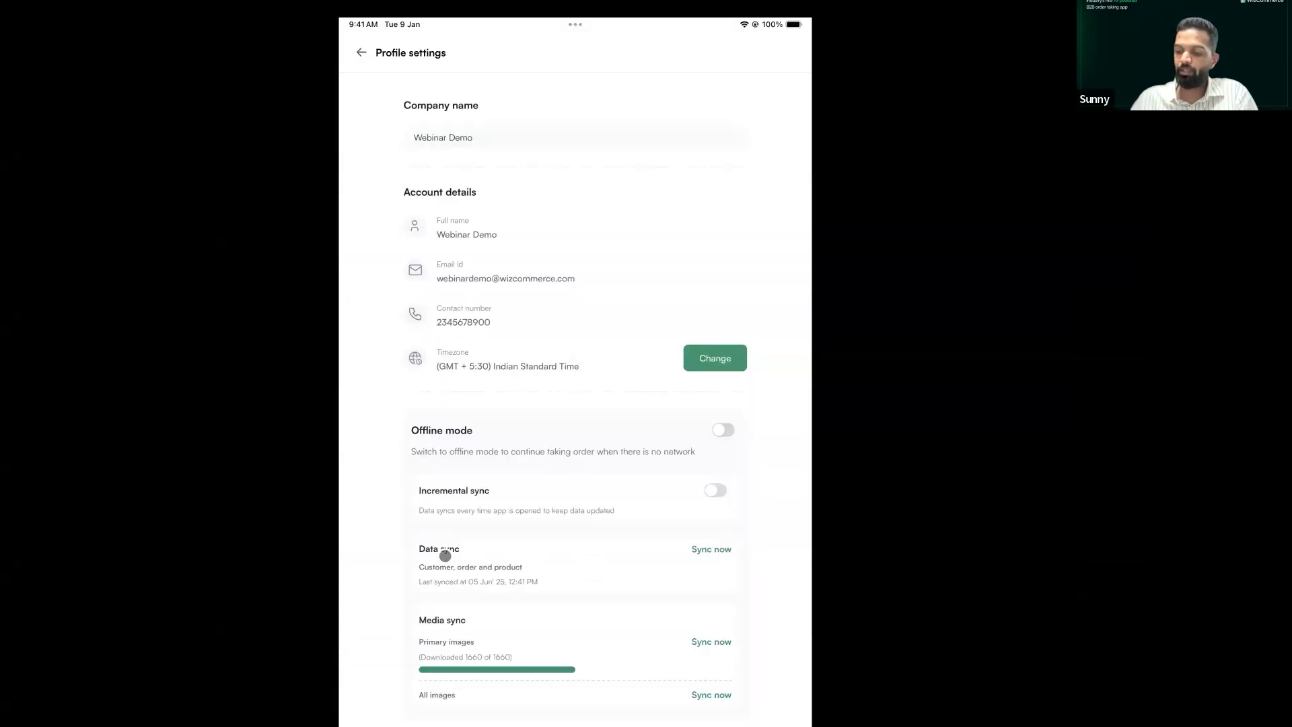
pyautogui.click(696, 549)
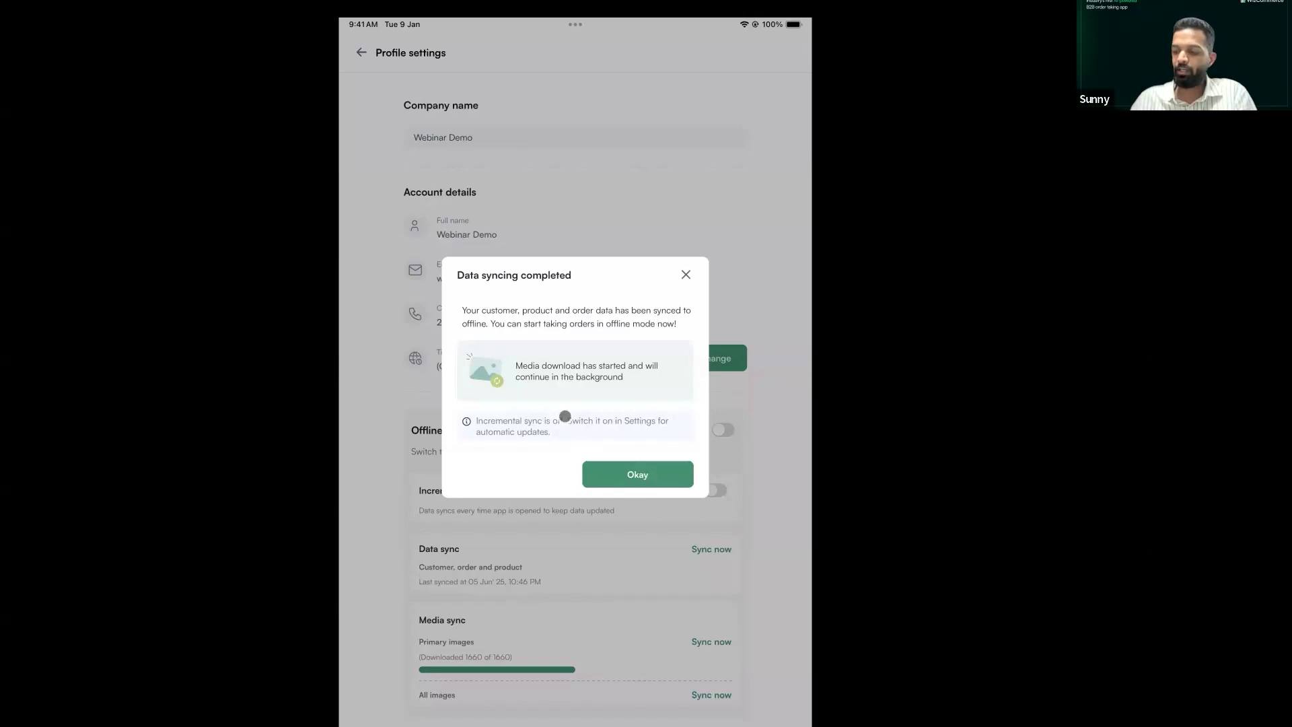
pyautogui.click(620, 464)
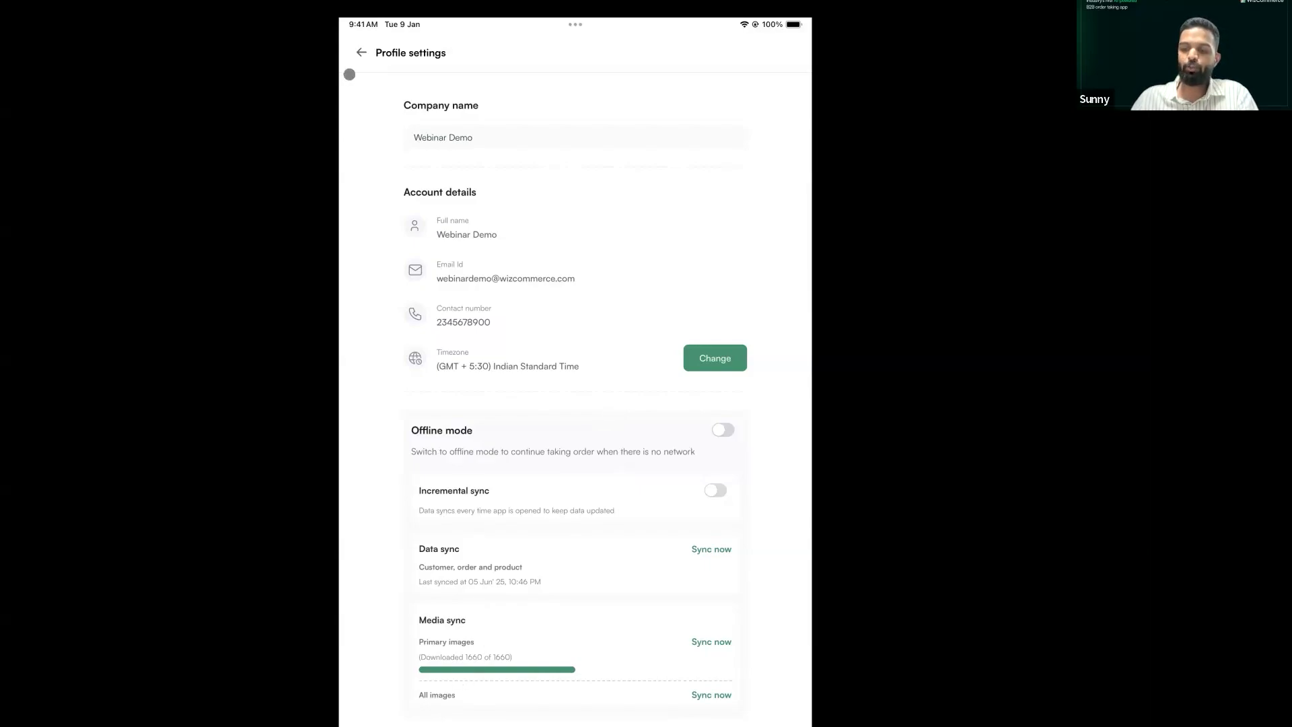
pyautogui.click(361, 53)
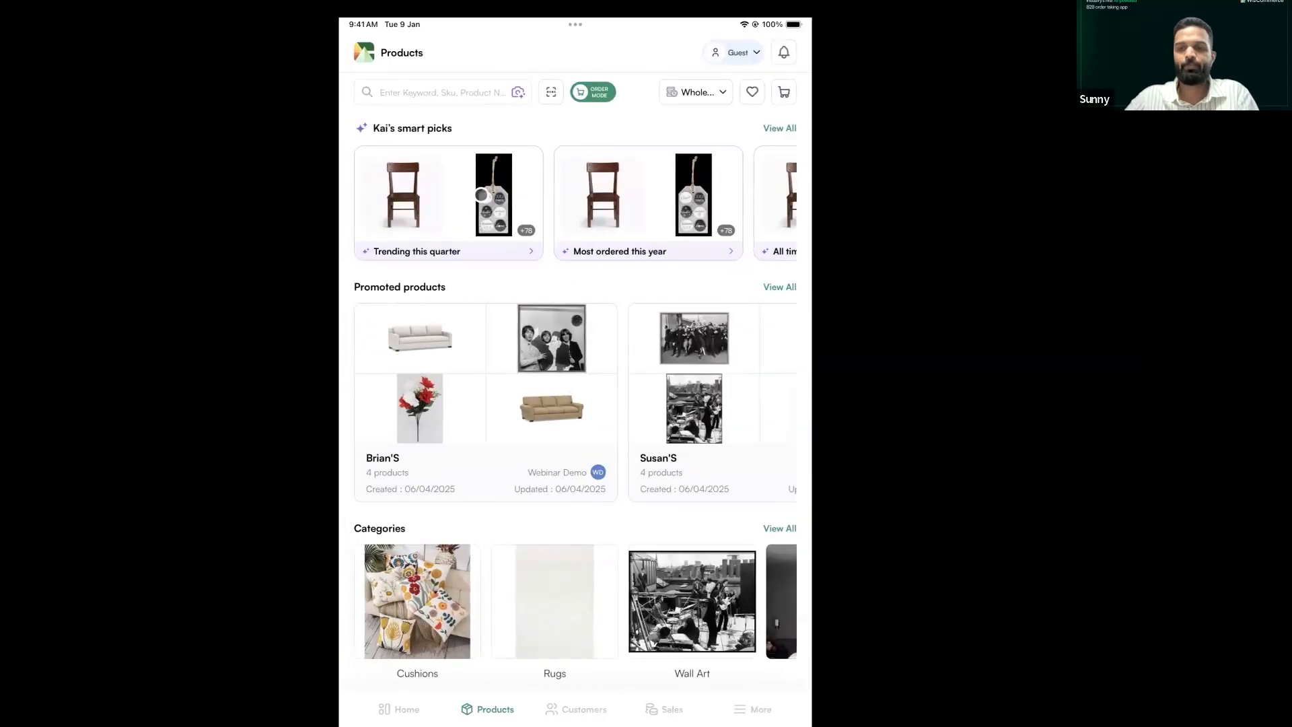
# Step: Switch back to the presentation and advance to the Barcode Scanning (Fast Scan Mode) slide
pyautogui.hotkey('ctrl', 'Left')
pyautogui.hotkey('ctrl', 'Left')
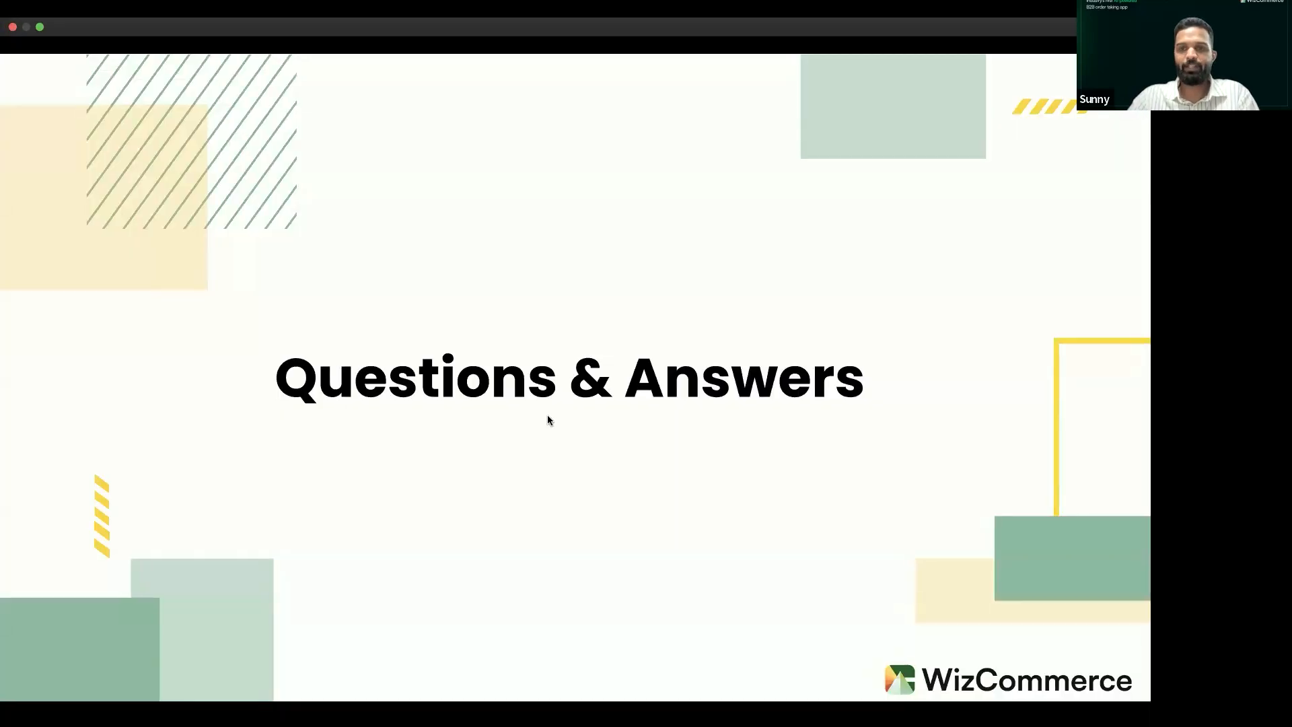
pyautogui.press('Right')
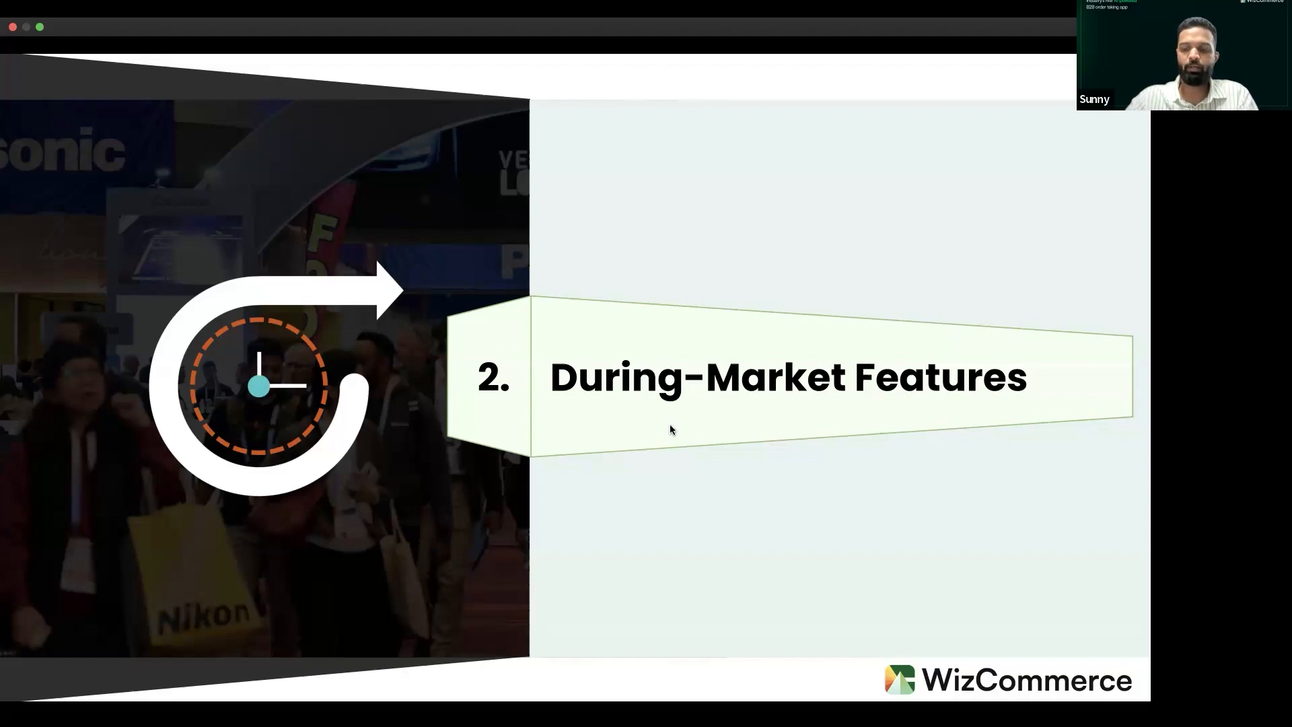
pyautogui.press('Right')
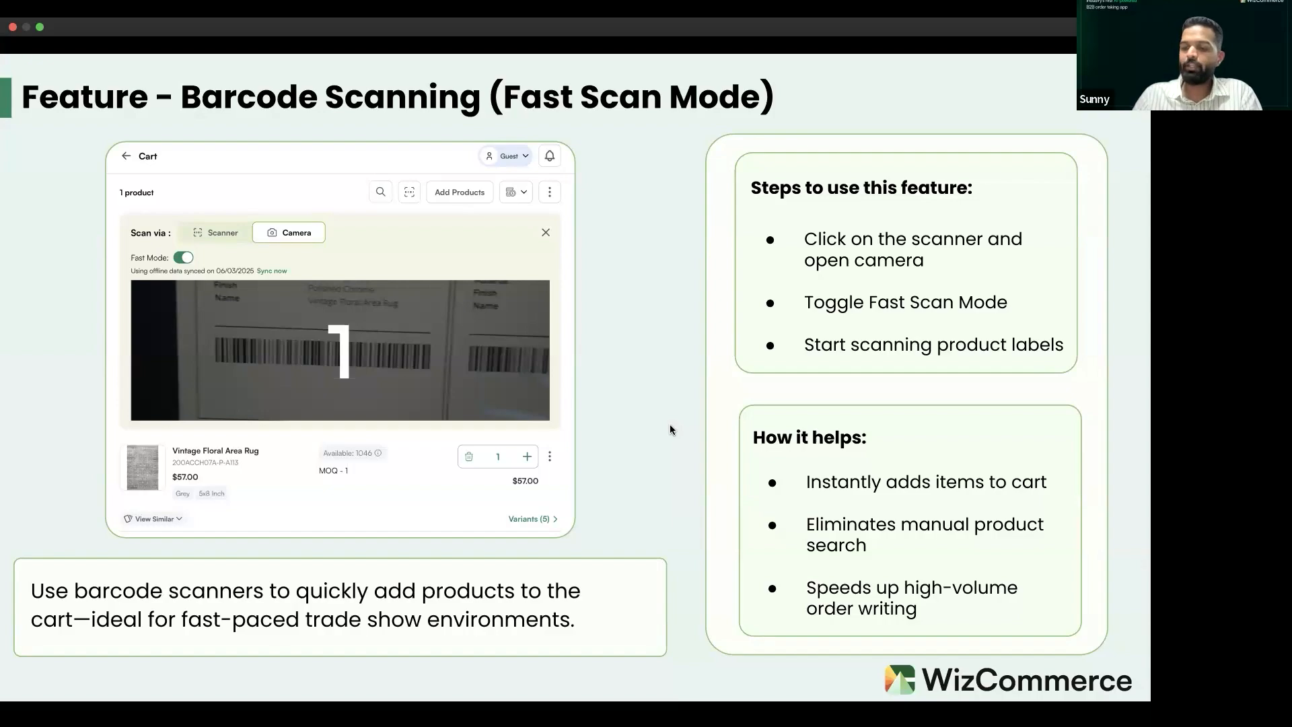
# Step: Open the product scanner in the tablet app and toggle Fast Mode for scanning into the cart
pyautogui.hotkey('ctrl', 'Right')
pyautogui.hotkey('ctrl', 'Right')
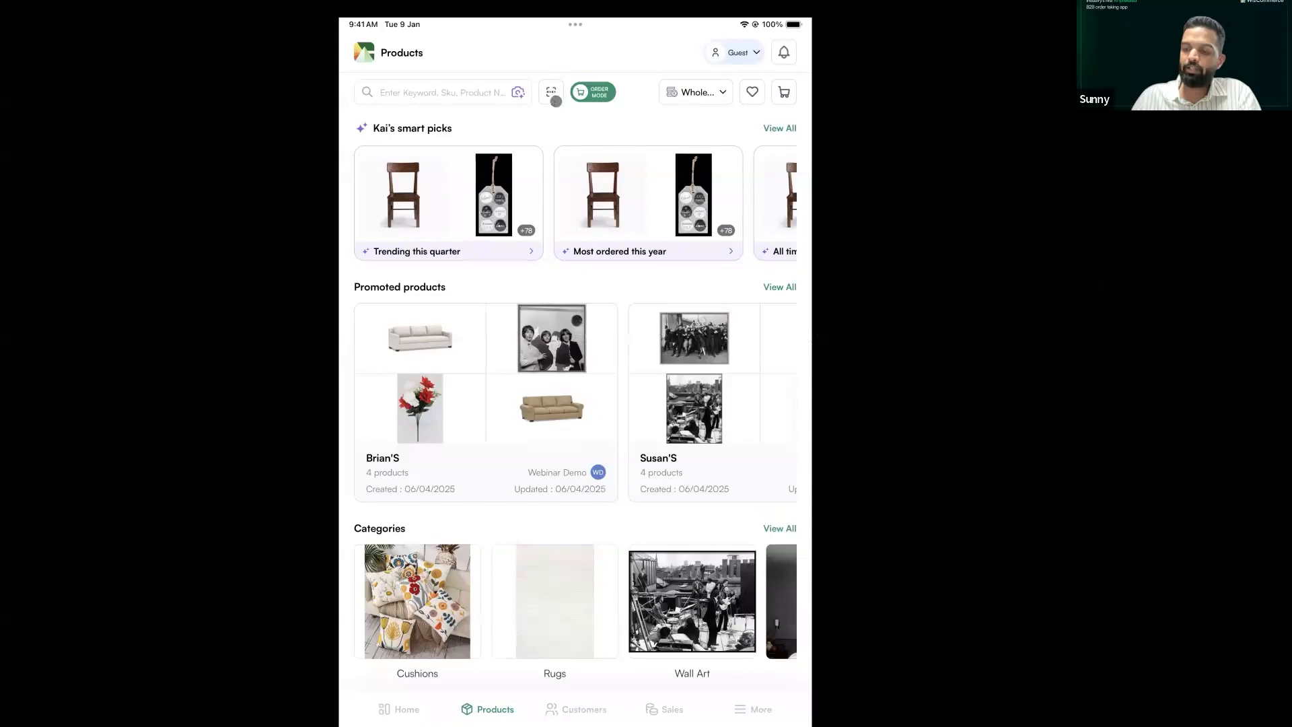
pyautogui.click(553, 92)
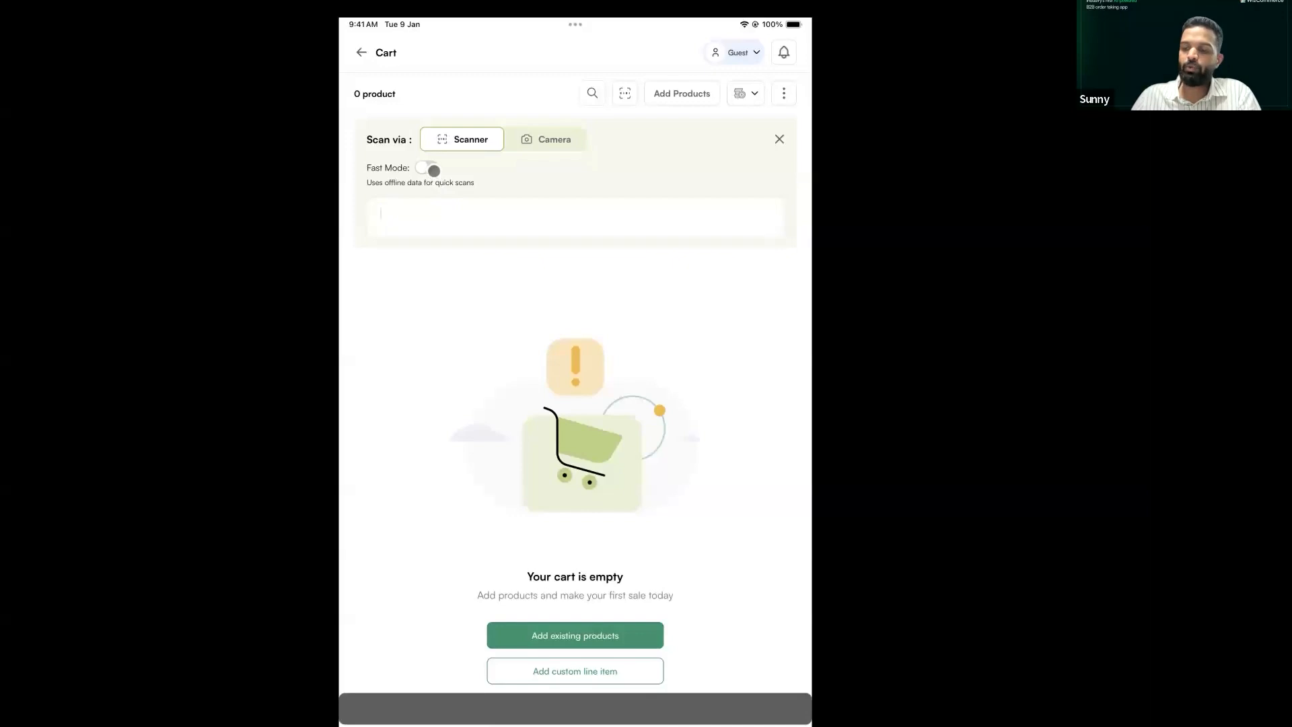
pyautogui.click(429, 167)
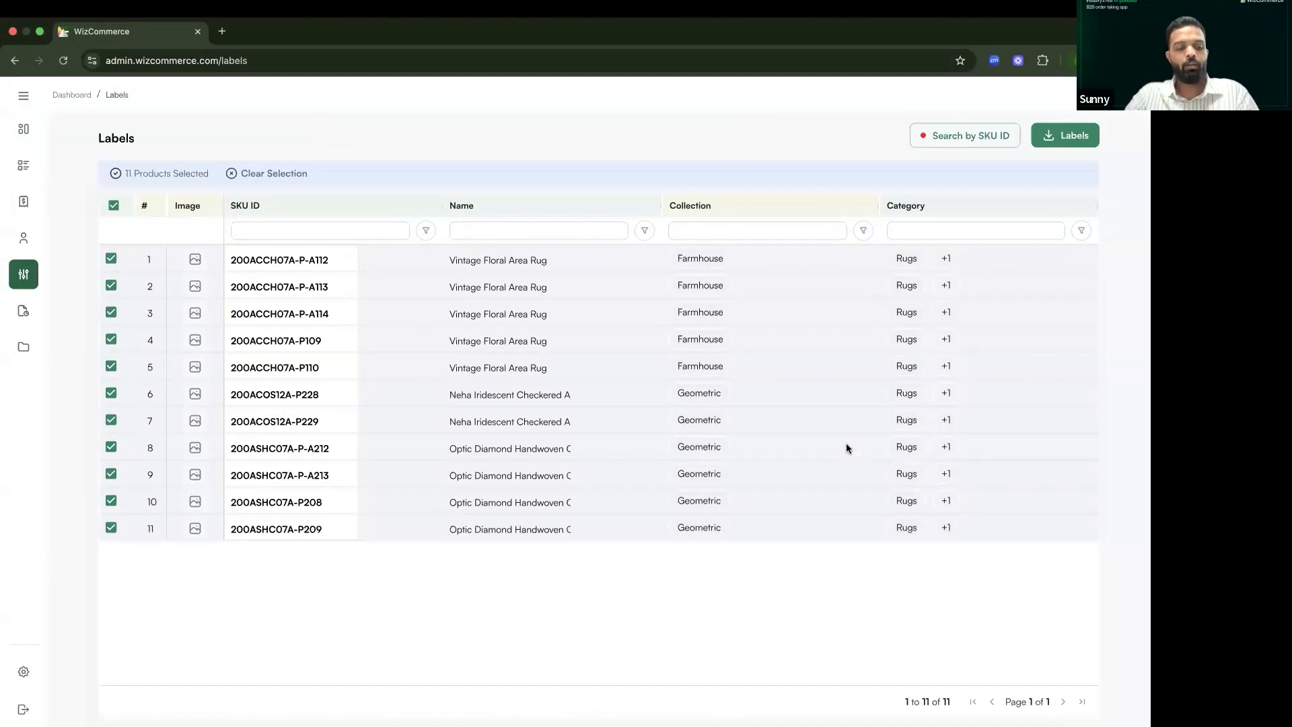
# Step: Return to the presentation and advance to the Search and Add to Cart slide
pyautogui.hotkey('ctrl', 'Left')
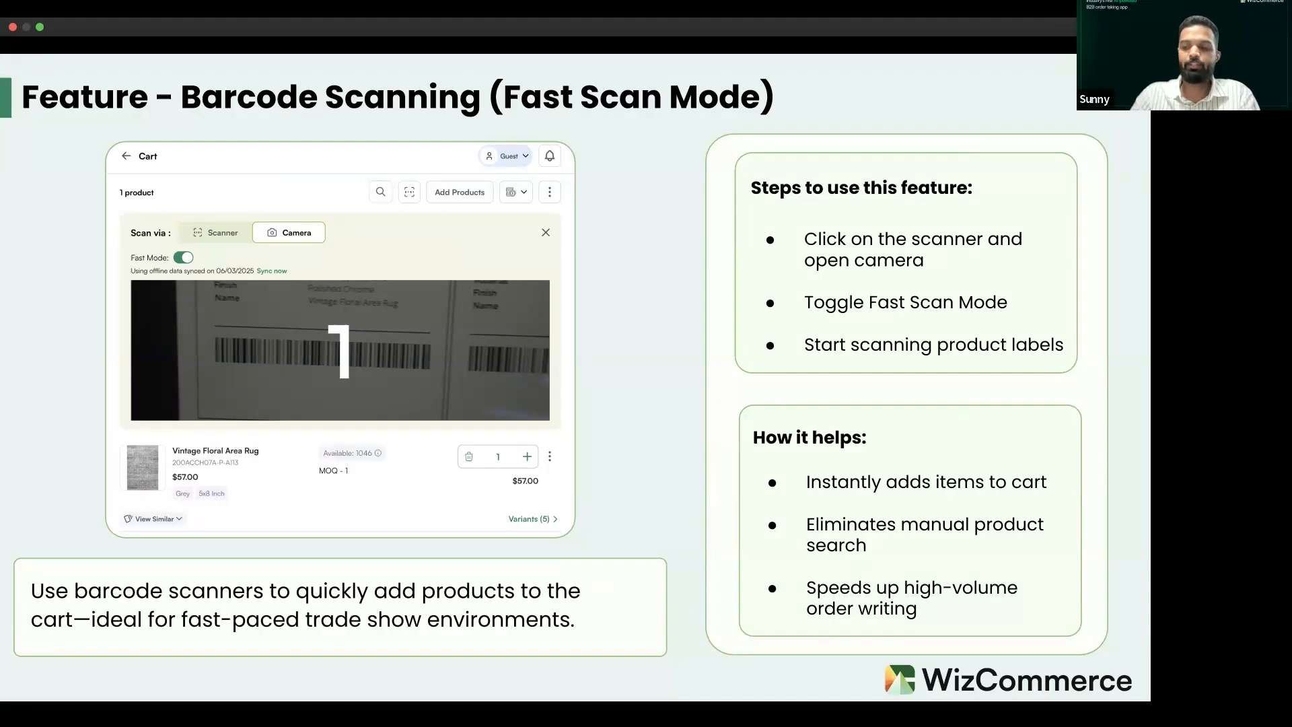
pyautogui.press('Right')
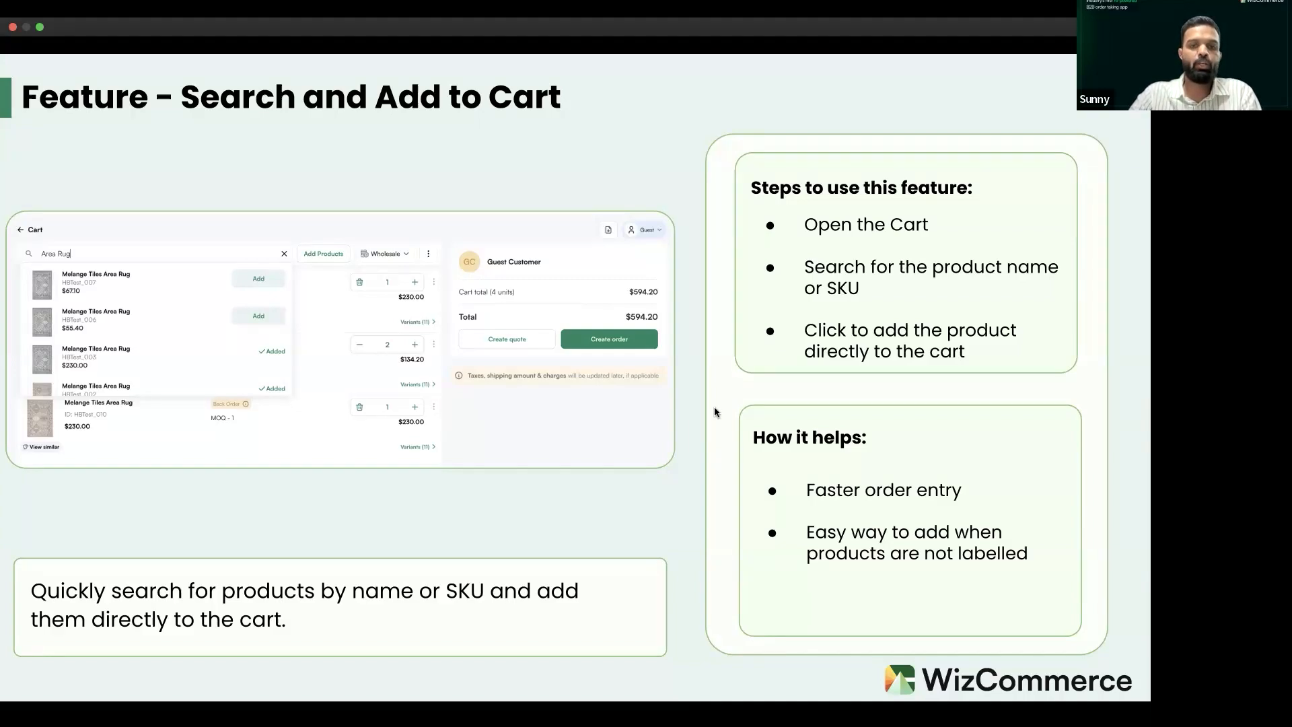
# Step: Switch to the WizCommerce web admin and add the Petal Chandelier and 17" Poinsettia Bush from the Products page to the cart
pyautogui.hotkey('ctrl', 'Right')
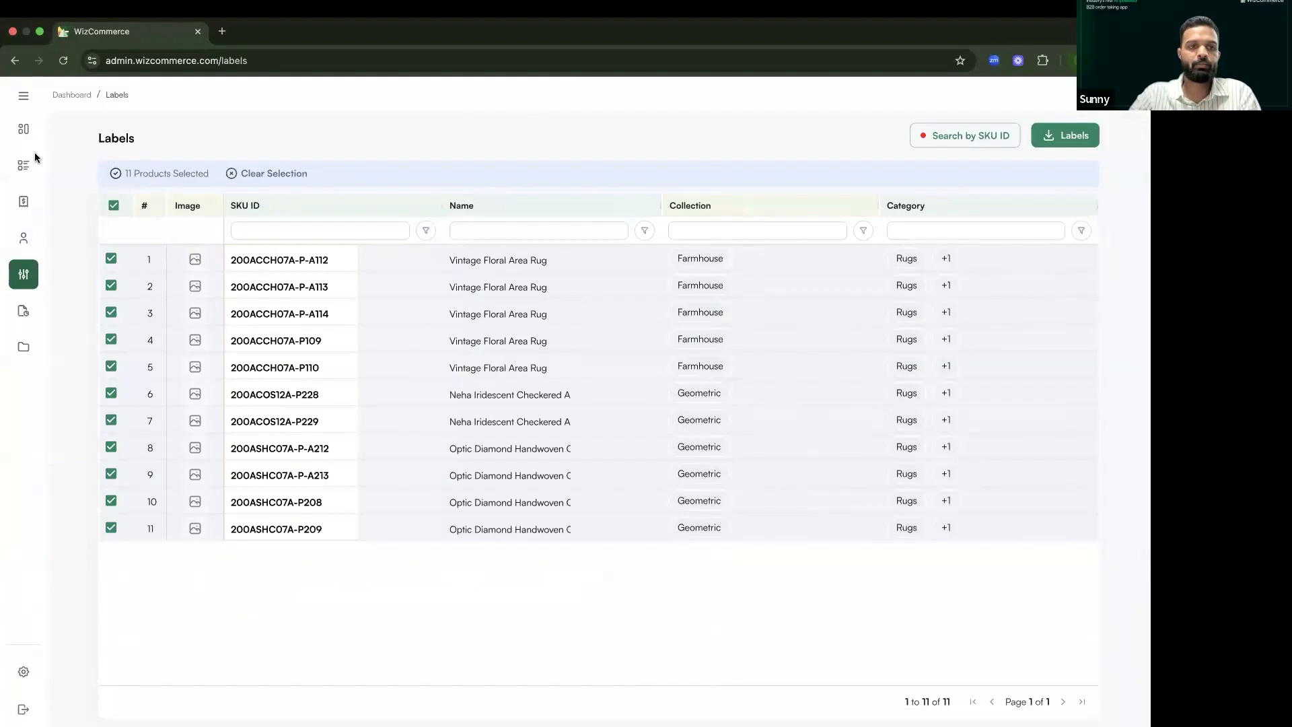
pyautogui.click(23, 167)
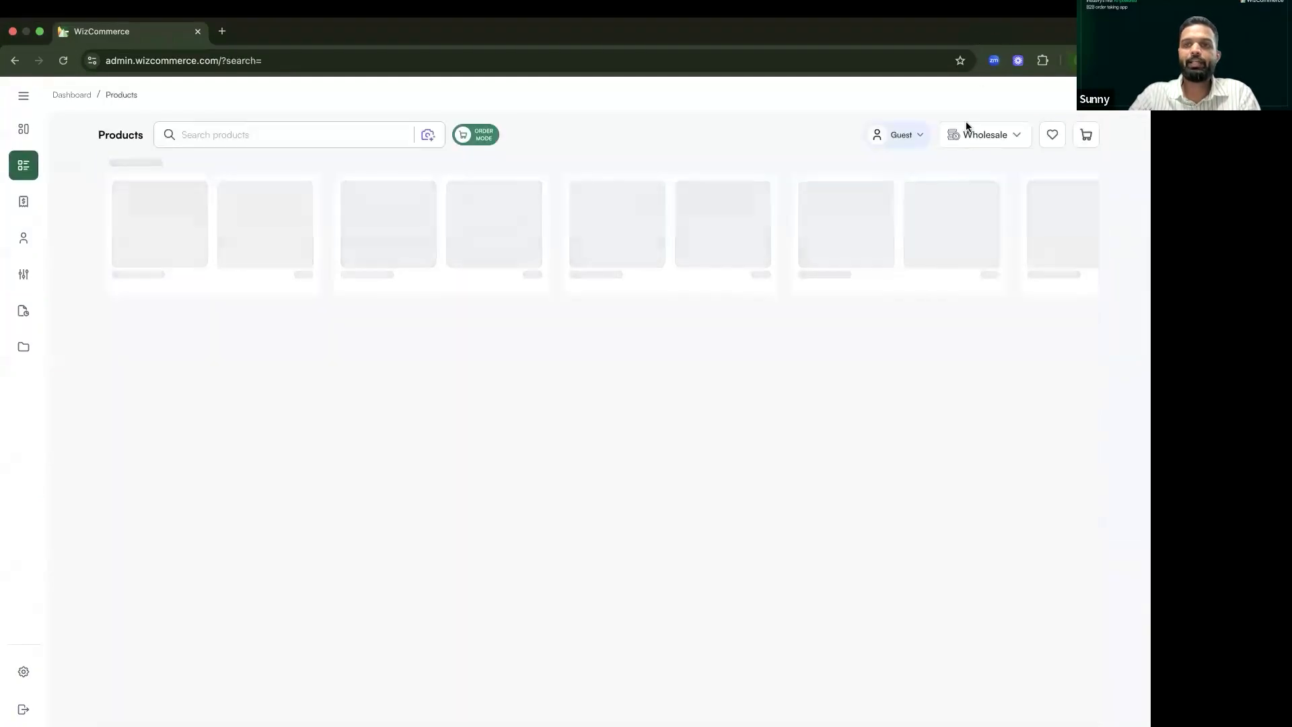
pyautogui.click(1086, 135)
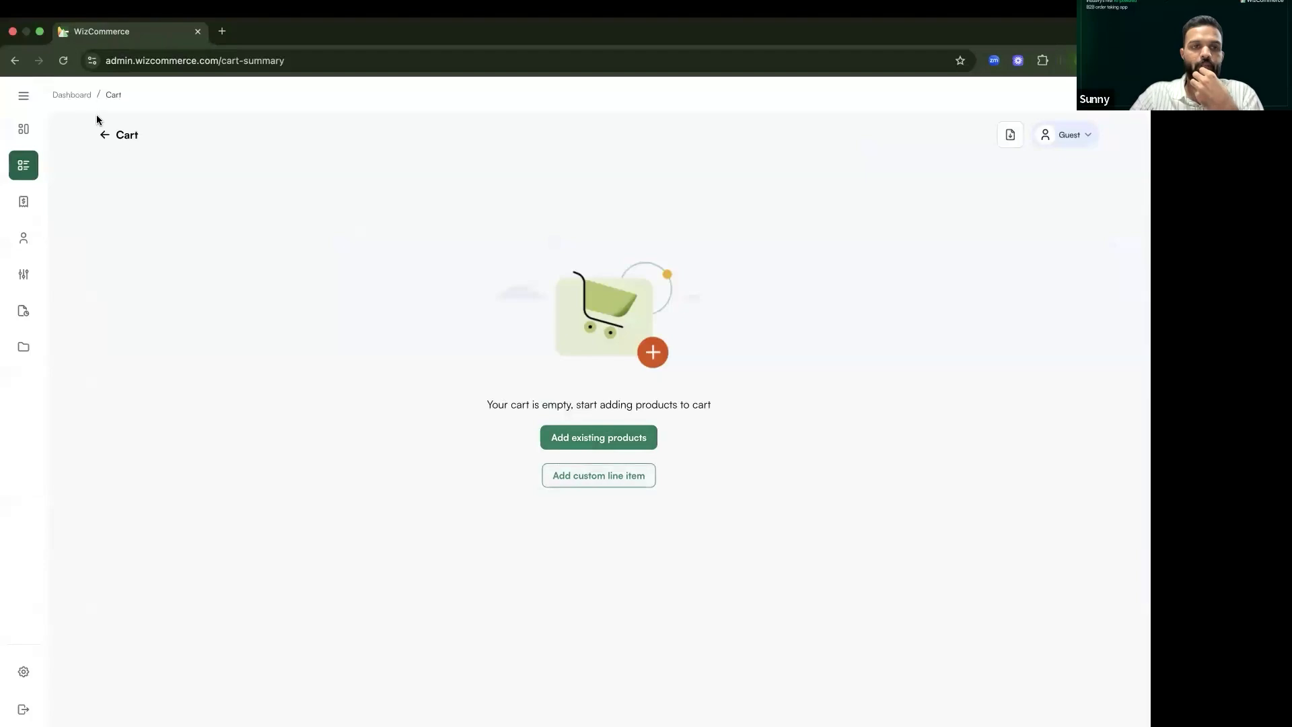
pyautogui.click(105, 134)
pyautogui.scroll(-10, 369, 531)
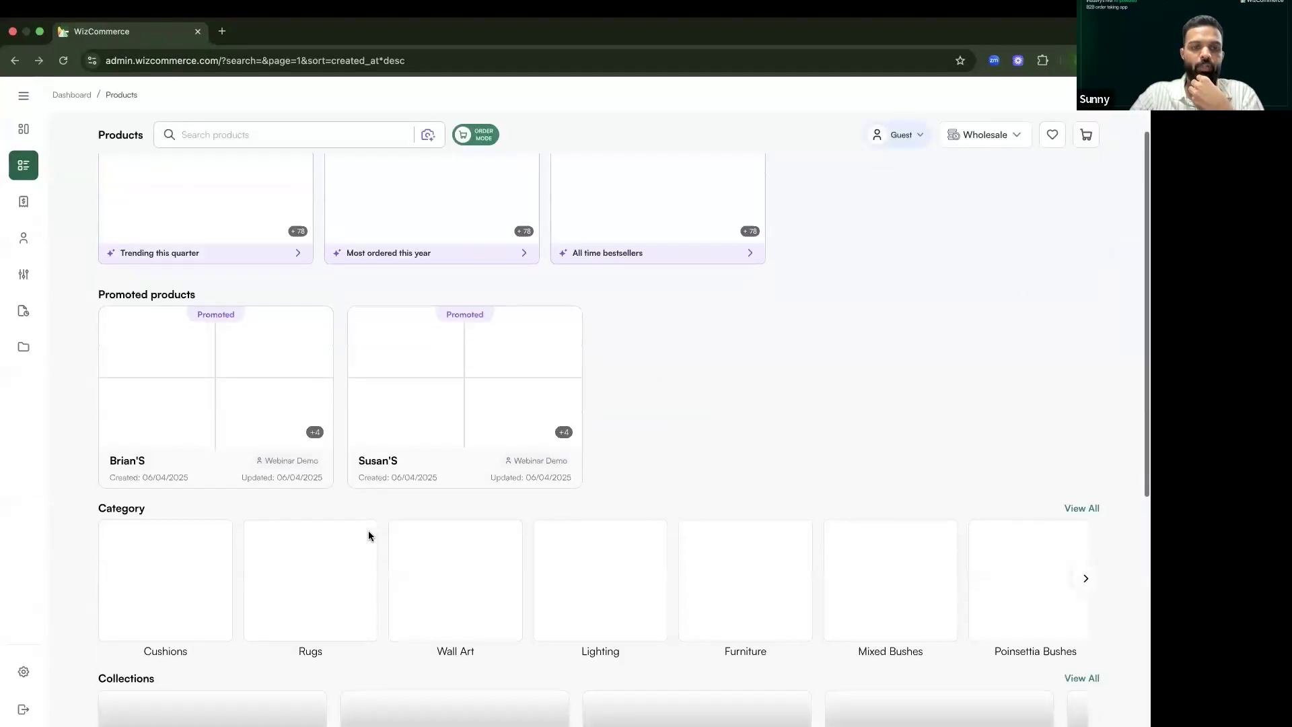
pyautogui.scroll(-5, 369, 536)
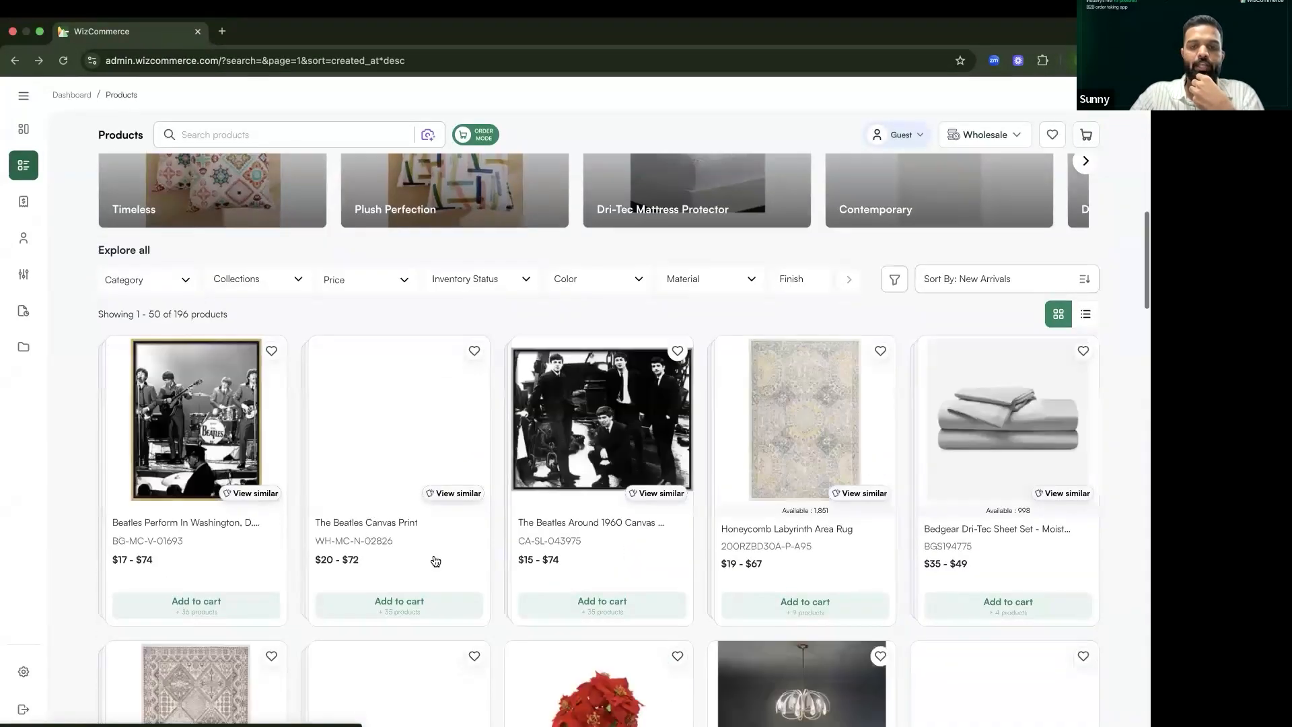
pyautogui.scroll(-6, 482, 551)
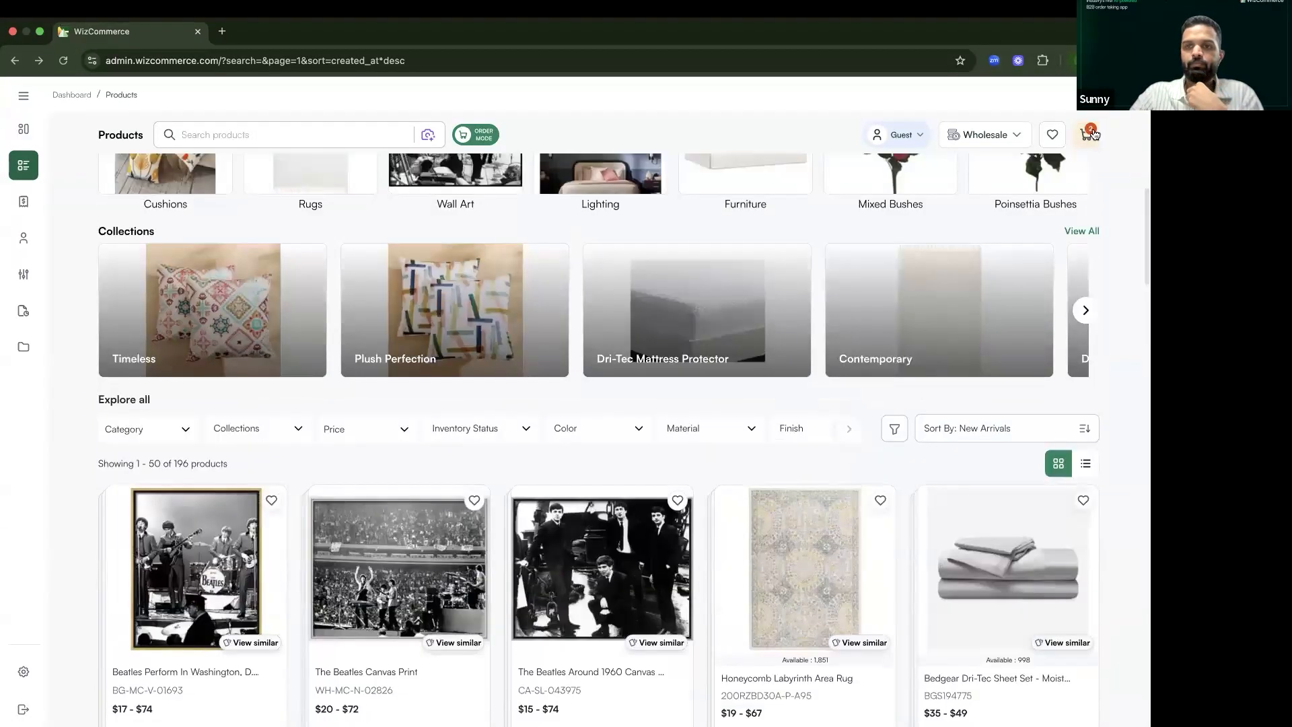
# Step: Open the cart and search for "table" products to add directly from the cart
pyautogui.click(1086, 134)
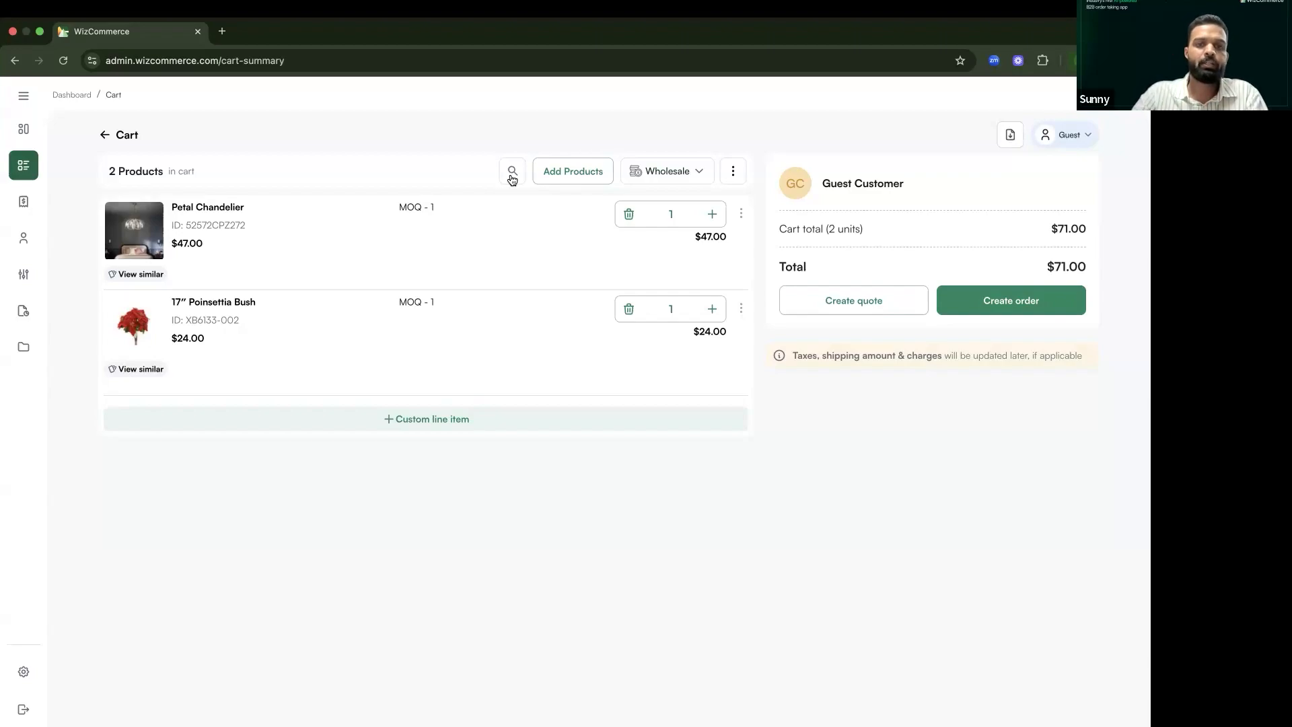
pyautogui.click(512, 172)
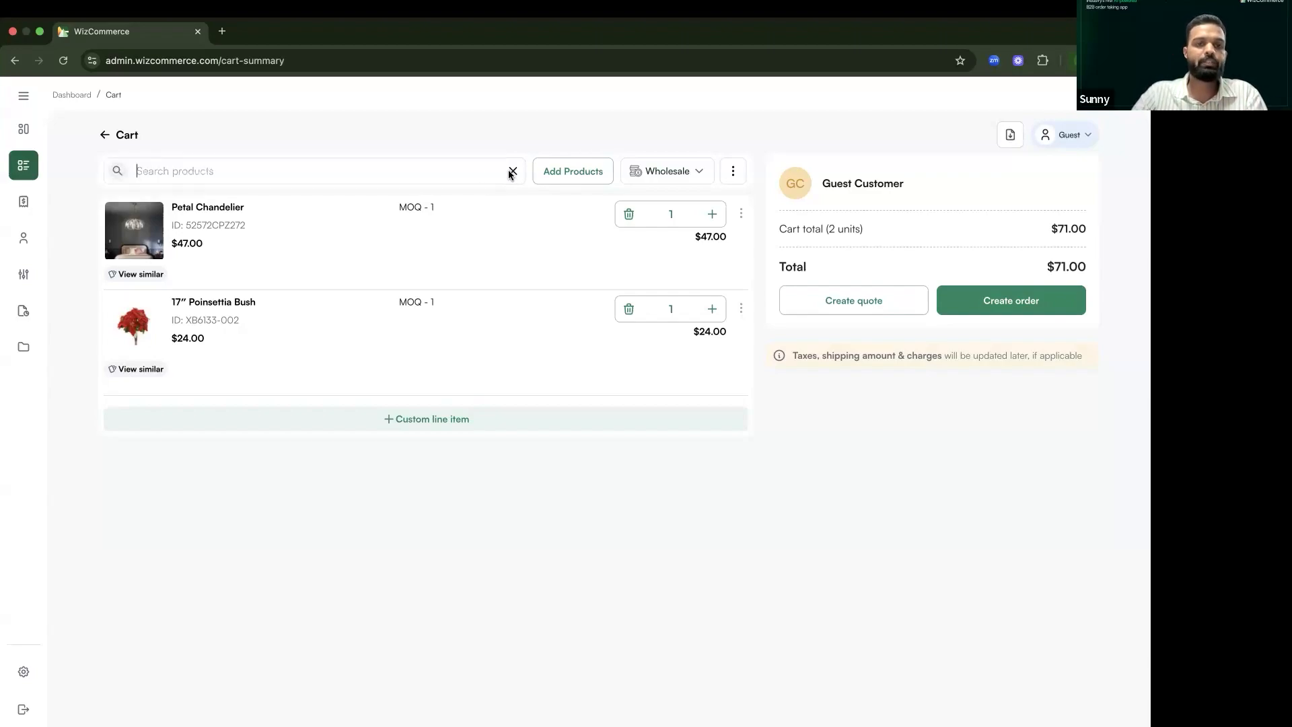
pyautogui.write('table')
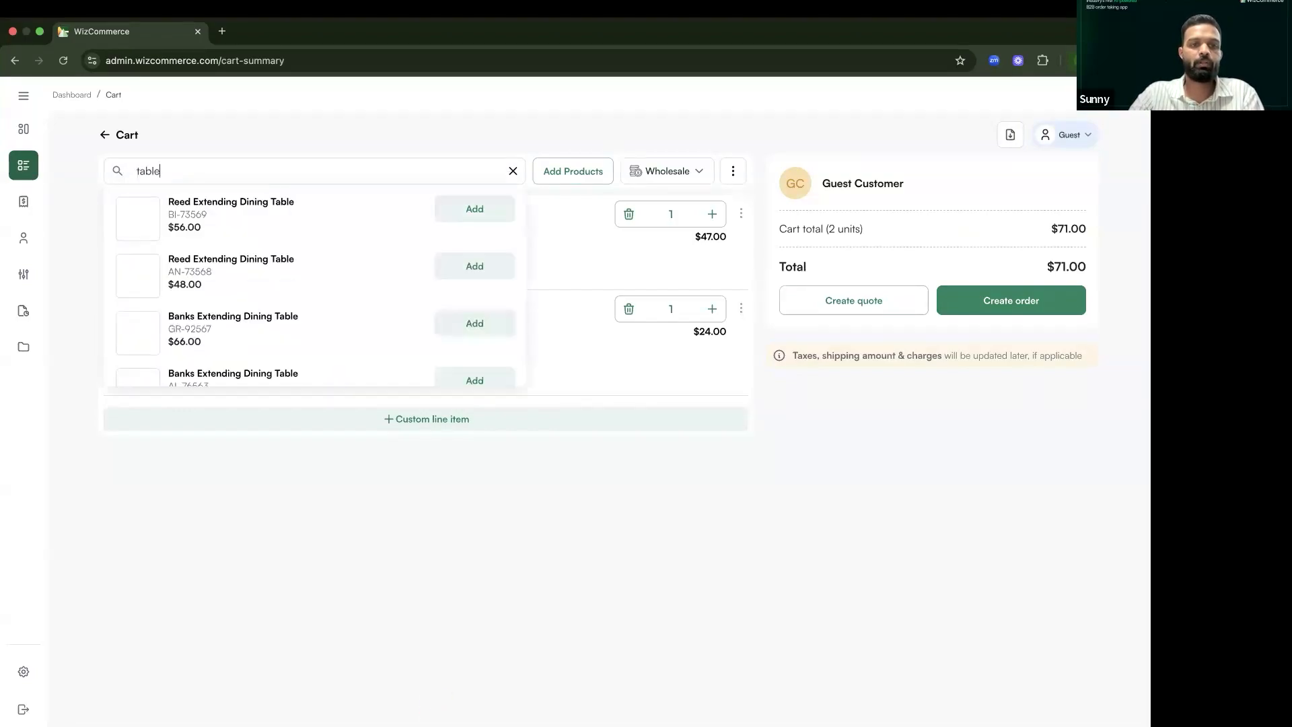
pyautogui.scroll(-1, 321, 276)
pyautogui.scroll(1, 337, 273)
# Step: Add the Reed Extending Dining Table BI-73569 and the Banks Extending Dining Tables GR-92567 and AL-76563 to the cart, then close the search
pyautogui.click(477, 209)
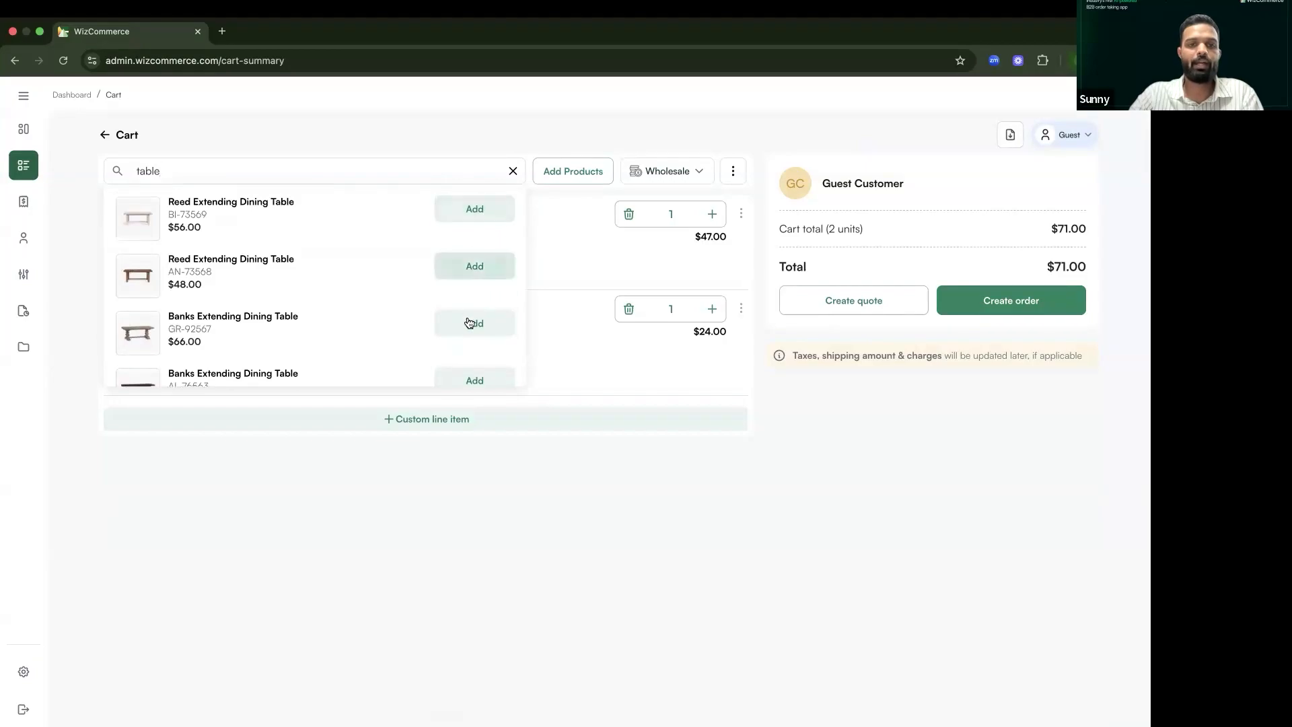
pyautogui.click(472, 321)
pyautogui.scroll(-1, 468, 317)
pyautogui.click(474, 301)
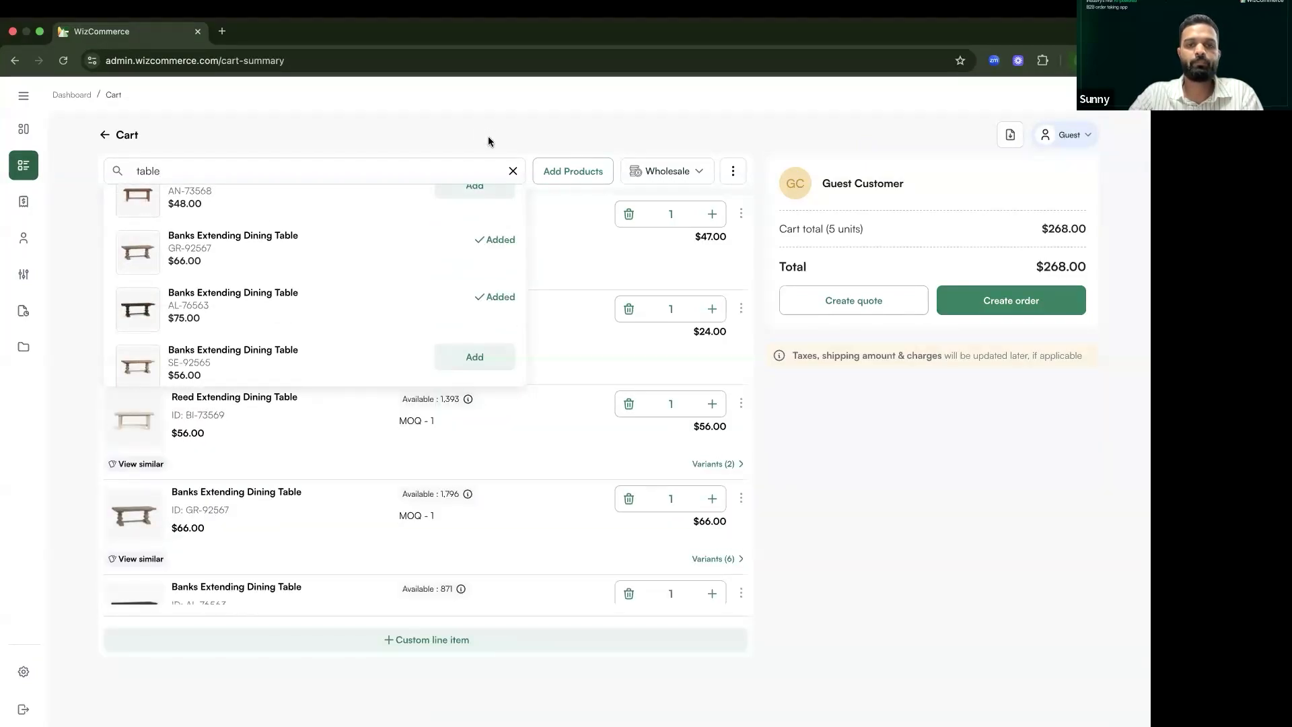
pyautogui.click(513, 171)
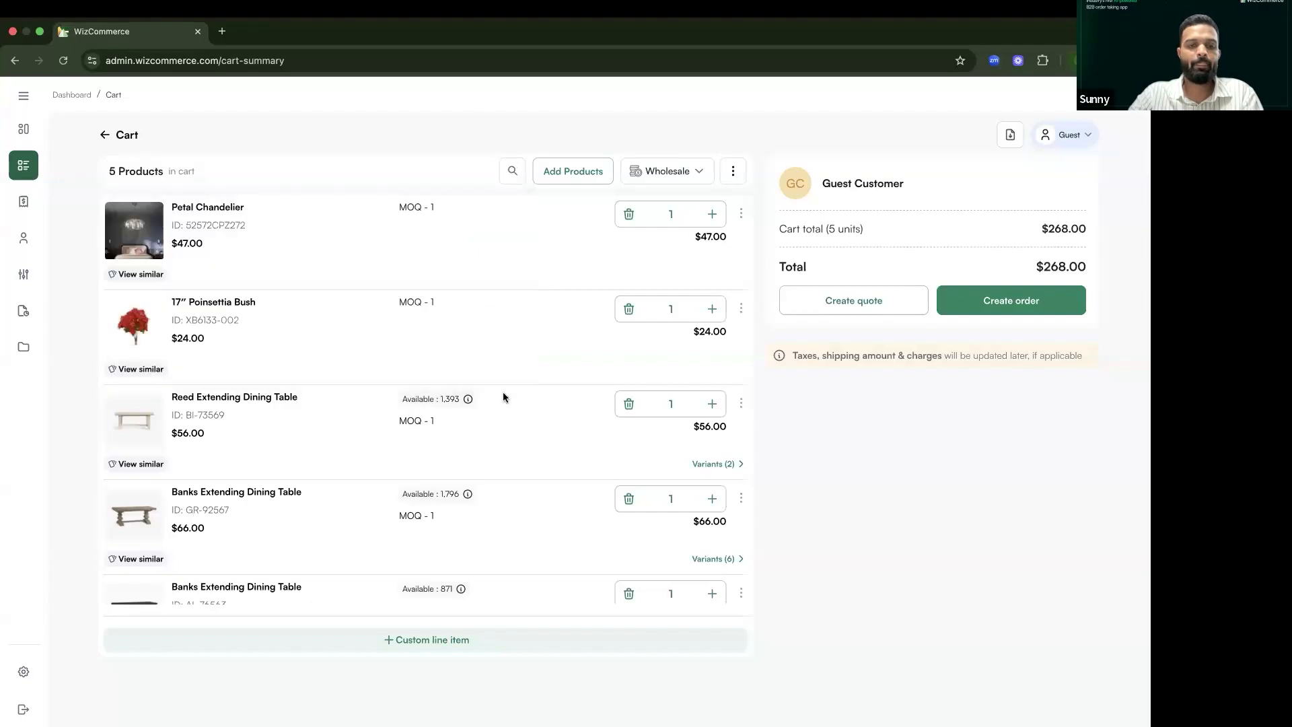
pyautogui.scroll(-1, 503, 409)
pyautogui.scroll(1, 503, 409)
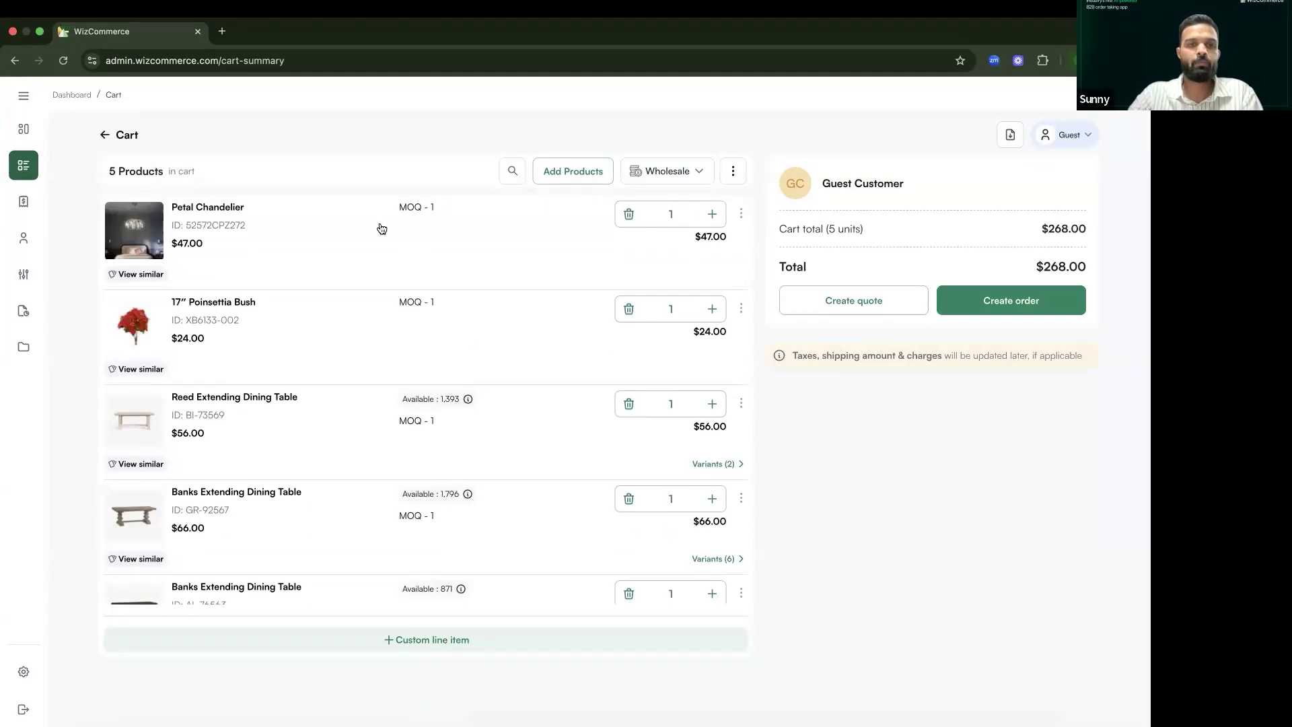
# Step: Return to the presentation and advance to the Select Mode slide
pyautogui.hotkey('ctrl', 'Left')
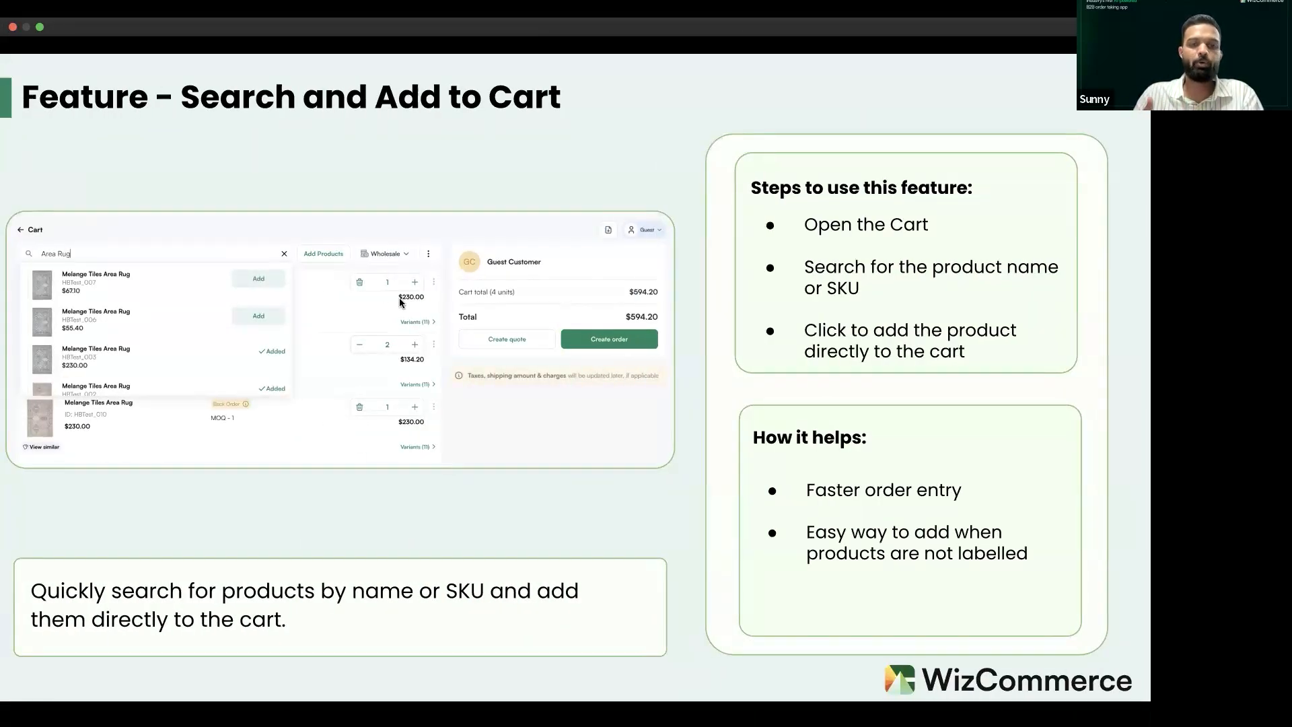
pyautogui.press('Right')
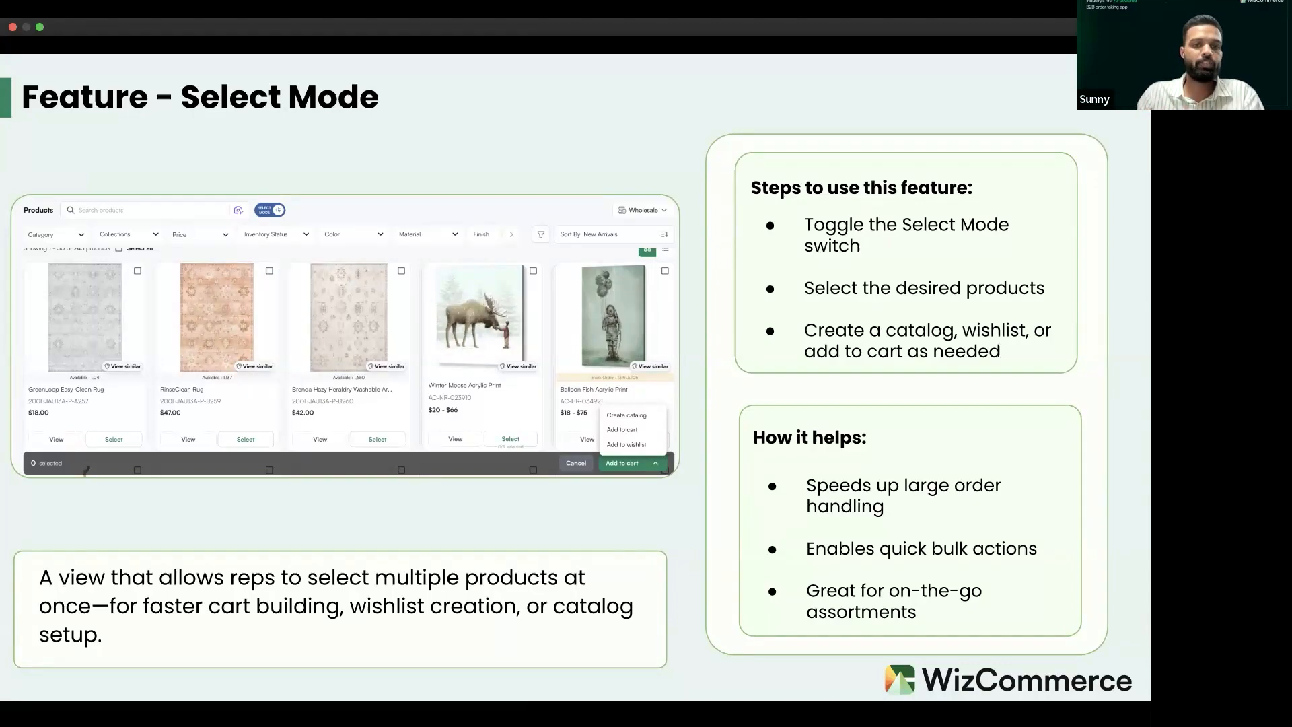
# Step: Switch to the WizCommerce web admin, go back from the cart to the Products page and turn on Select Mode
pyautogui.hotkey('ctrl', 'Right')
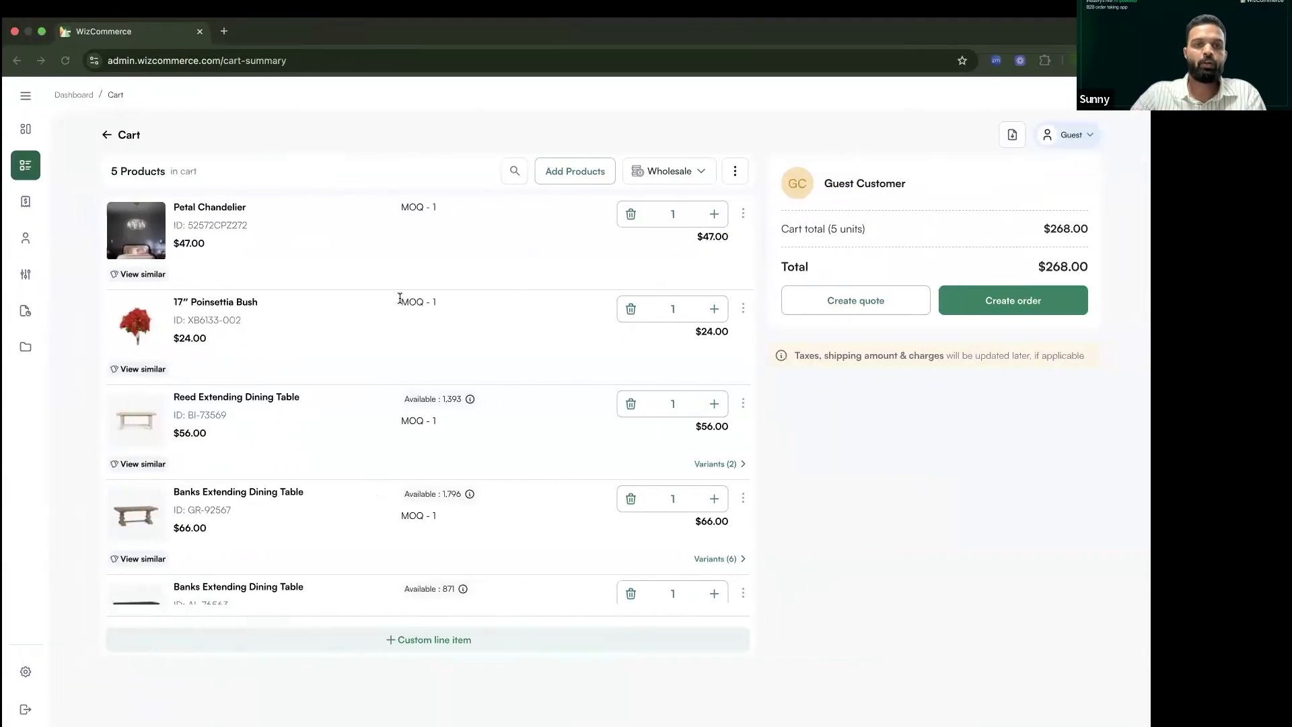
pyautogui.click(103, 132)
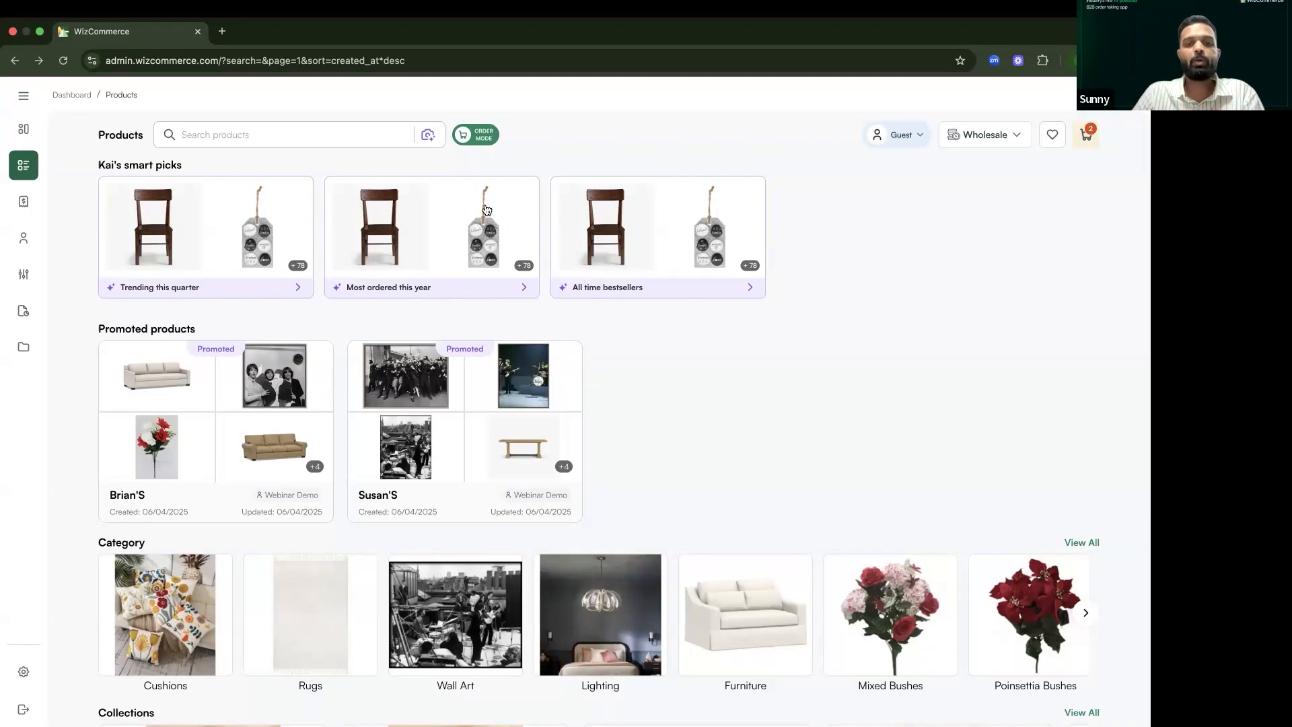
pyautogui.click(480, 140)
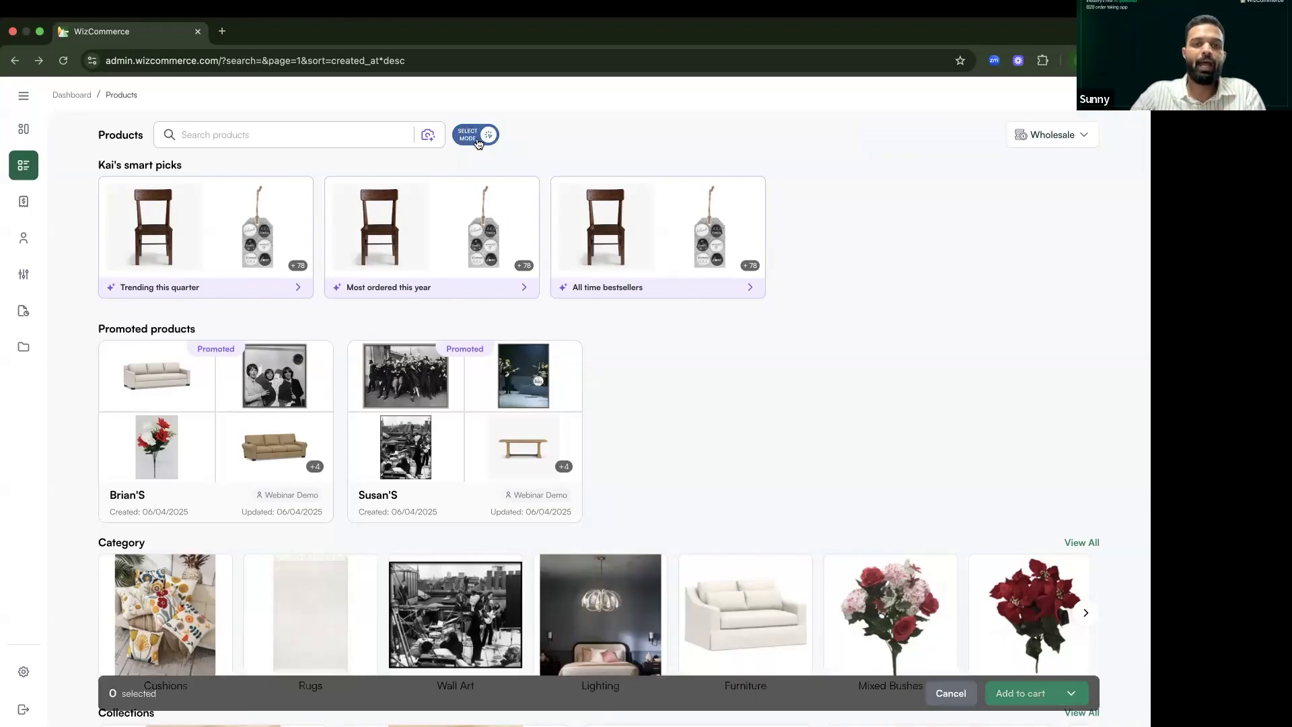
# Step: Select the three Beatles canvas products and the Honeycomb Labyrinth Area Rug in the Explore all product grid
pyautogui.scroll(-4, 535, 422)
pyautogui.scroll(-5, 534, 422)
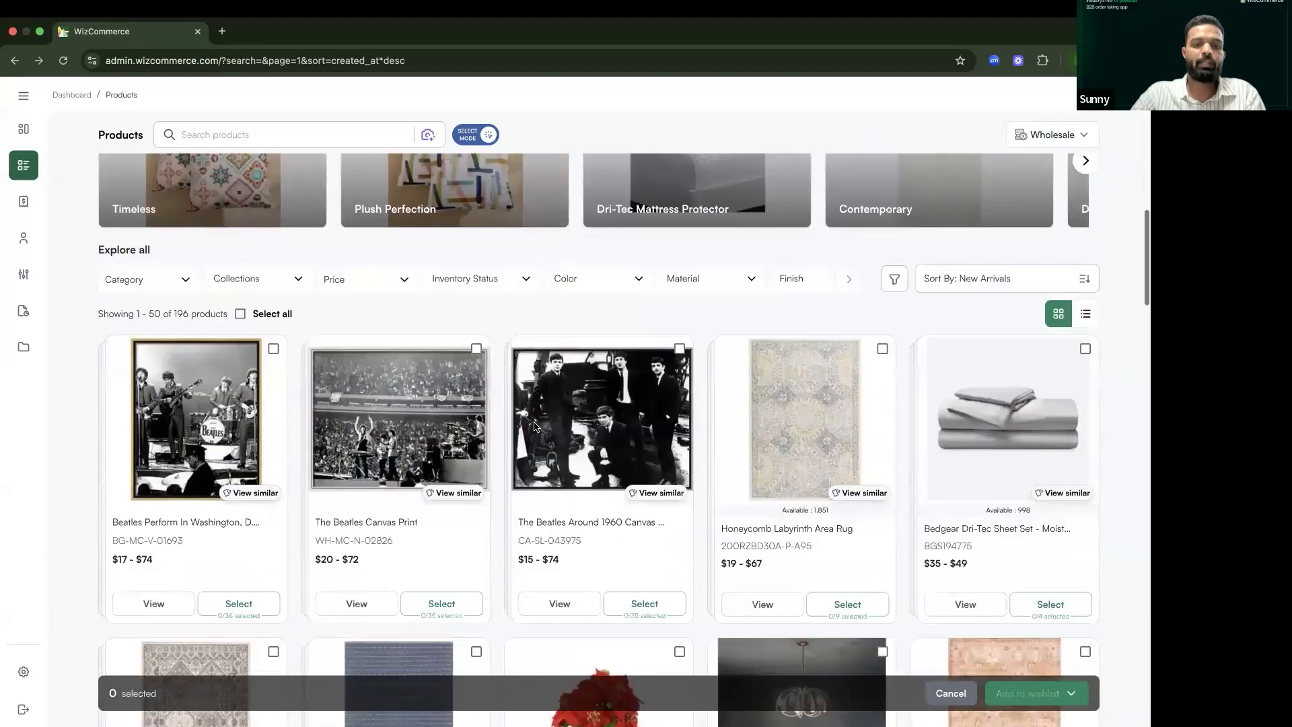
pyautogui.click(476, 228)
pyautogui.click(273, 229)
pyautogui.click(679, 229)
pyautogui.click(882, 228)
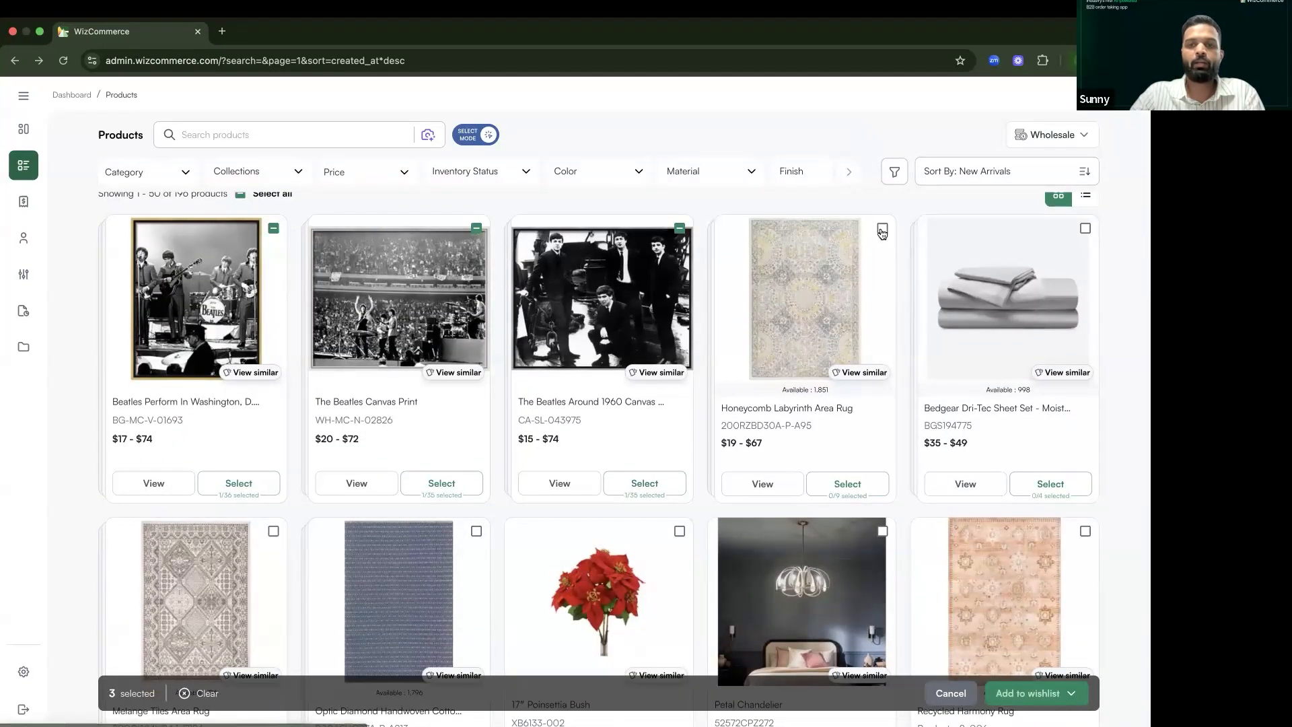
# Step: Examine the bulk actions available for the selected products, close them and switch back to the presentation
pyautogui.click(1070, 697)
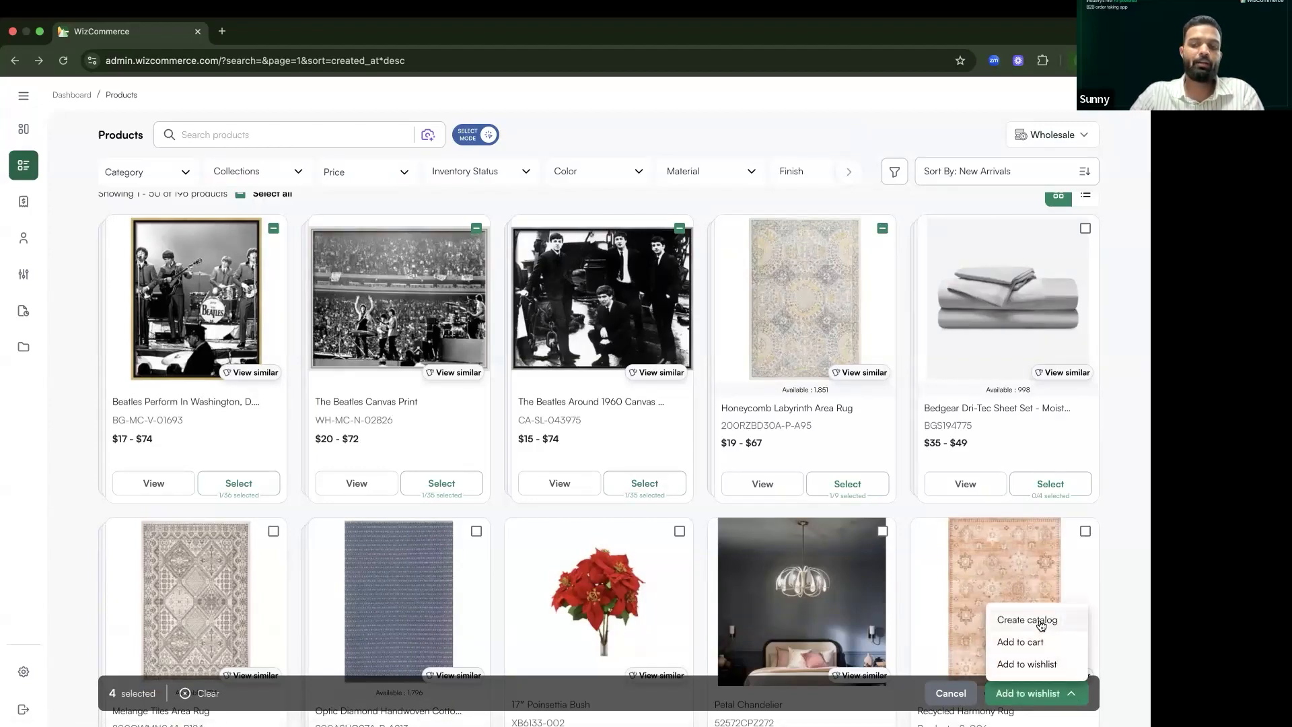
pyautogui.click(1075, 696)
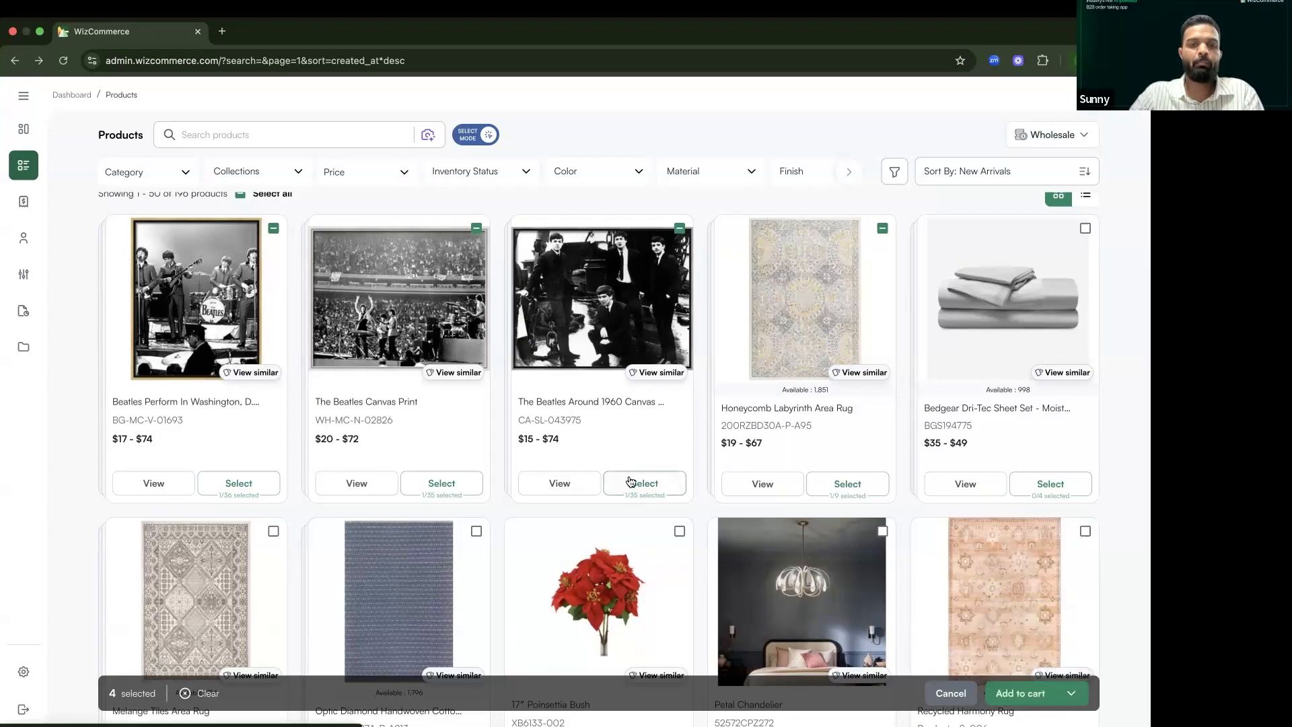
pyautogui.hotkey('ctrl', 'Left')
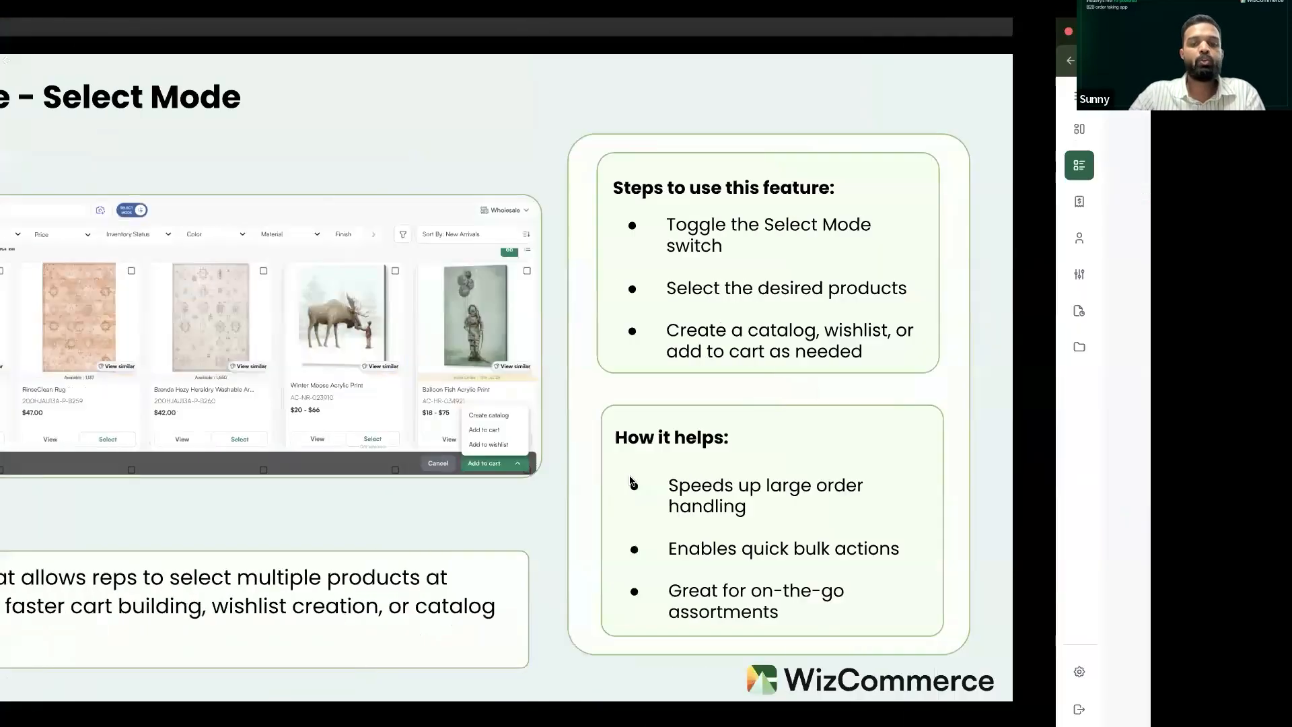
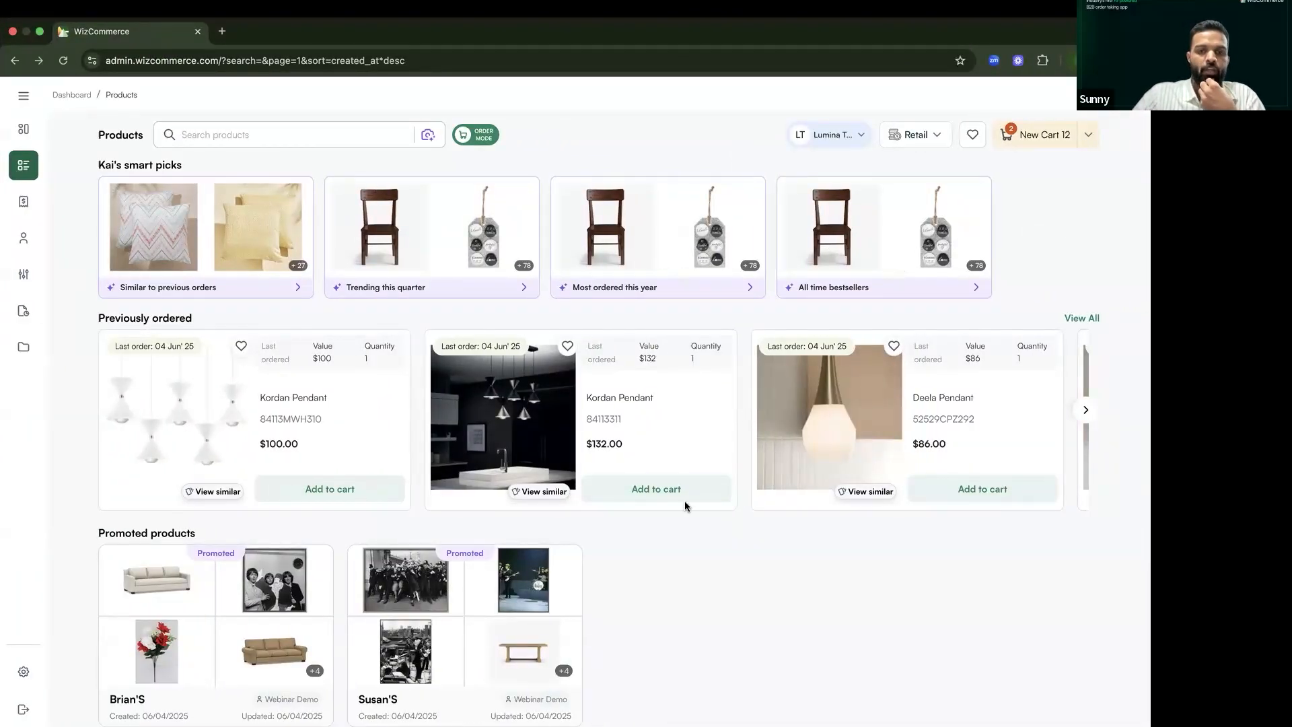
# Step: Turn on Select Mode for Lumina Tech's Products page and select the three Beatles canvas products
pyautogui.scroll(-10, 684, 501)
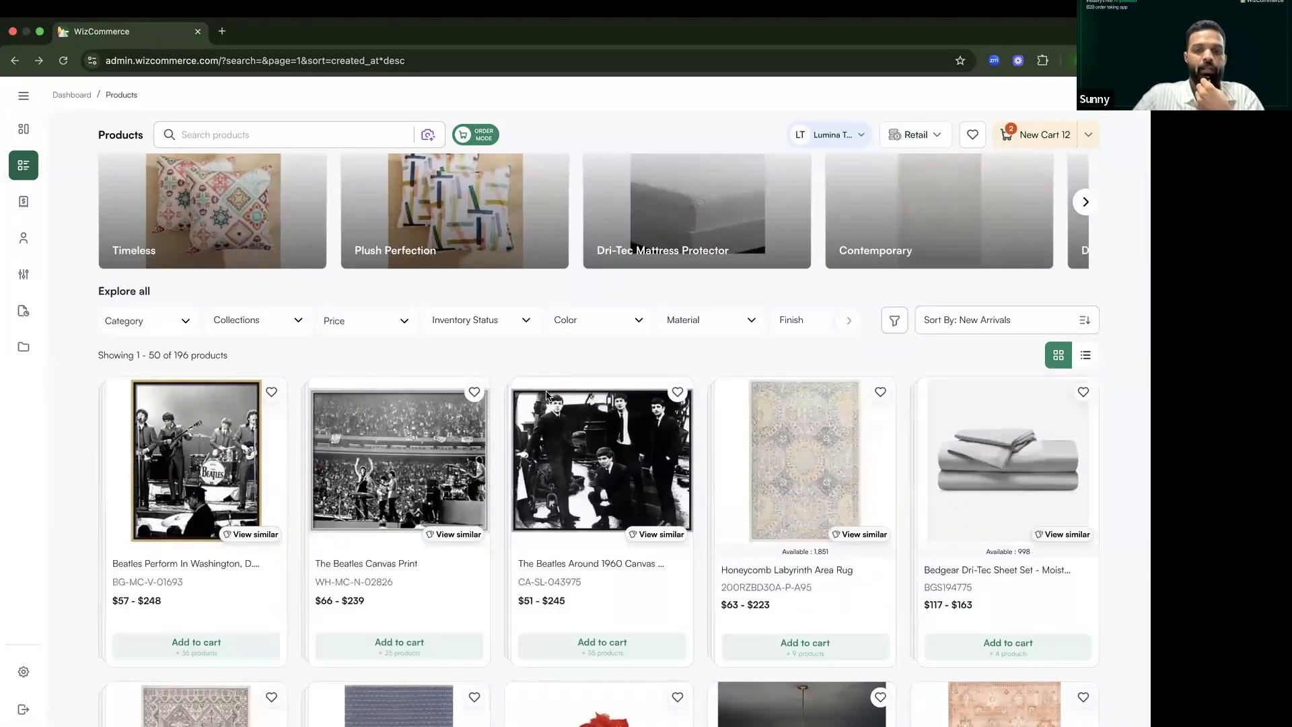
pyautogui.click(480, 136)
pyautogui.click(476, 390)
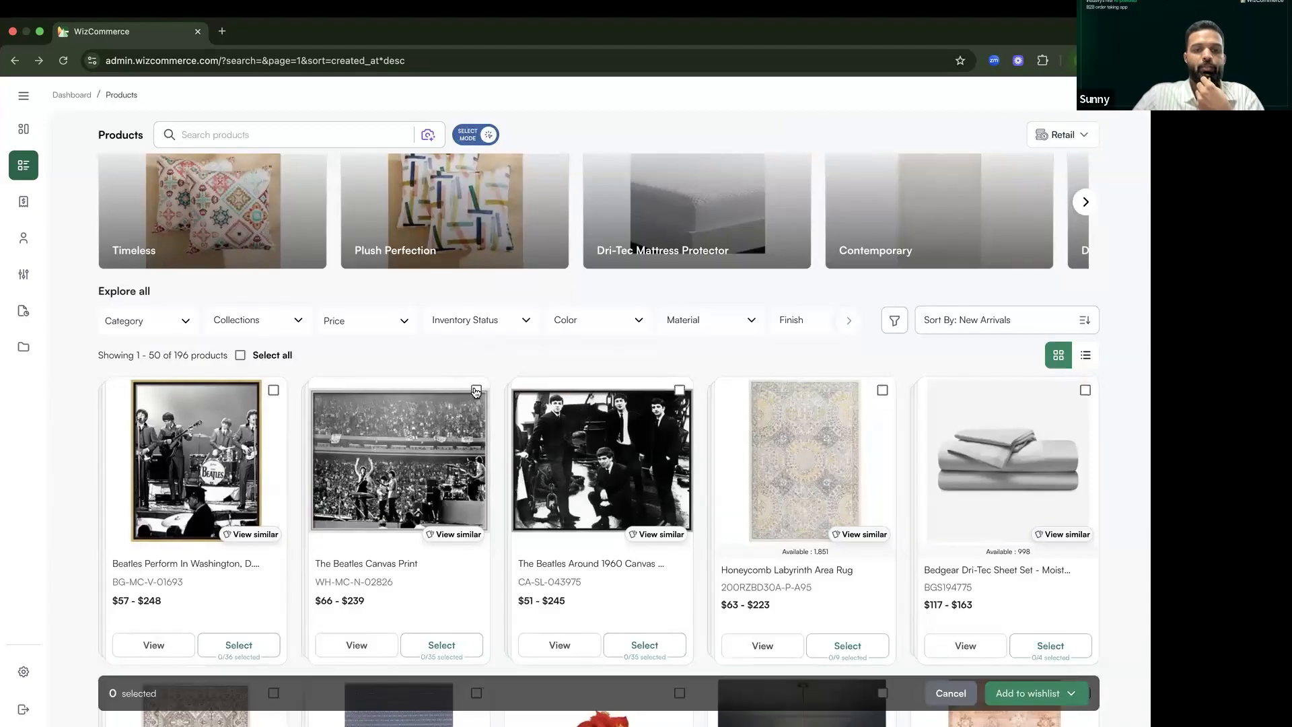
pyautogui.click(273, 391)
pyautogui.click(680, 390)
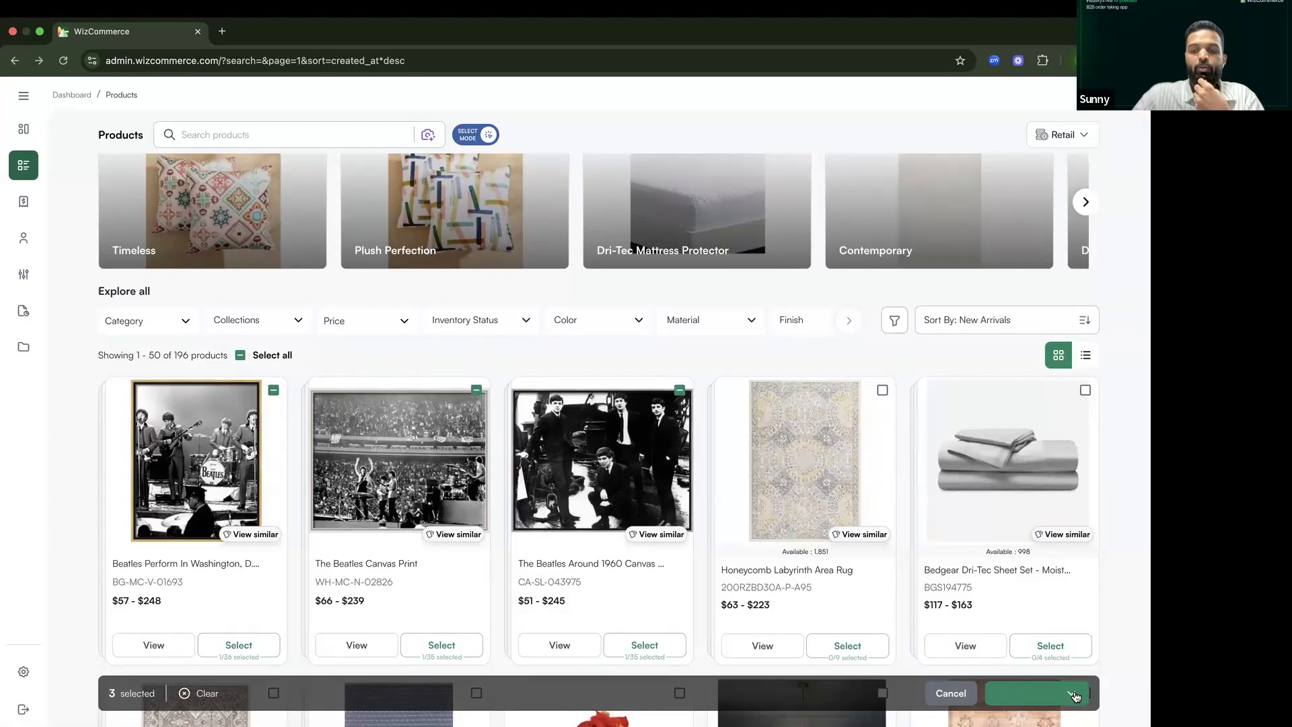
# Step: Add the selected products to a new wishlist named "Fav Items"
pyautogui.click(1074, 694)
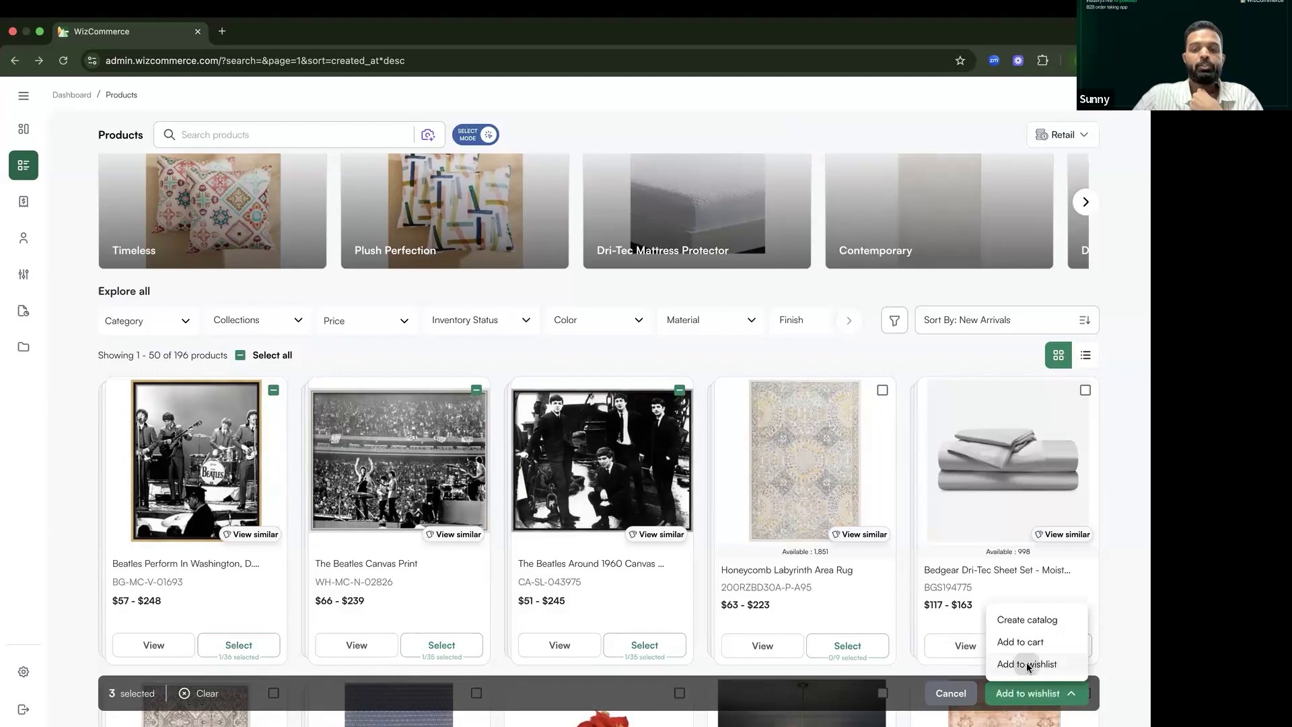
pyautogui.click(1028, 666)
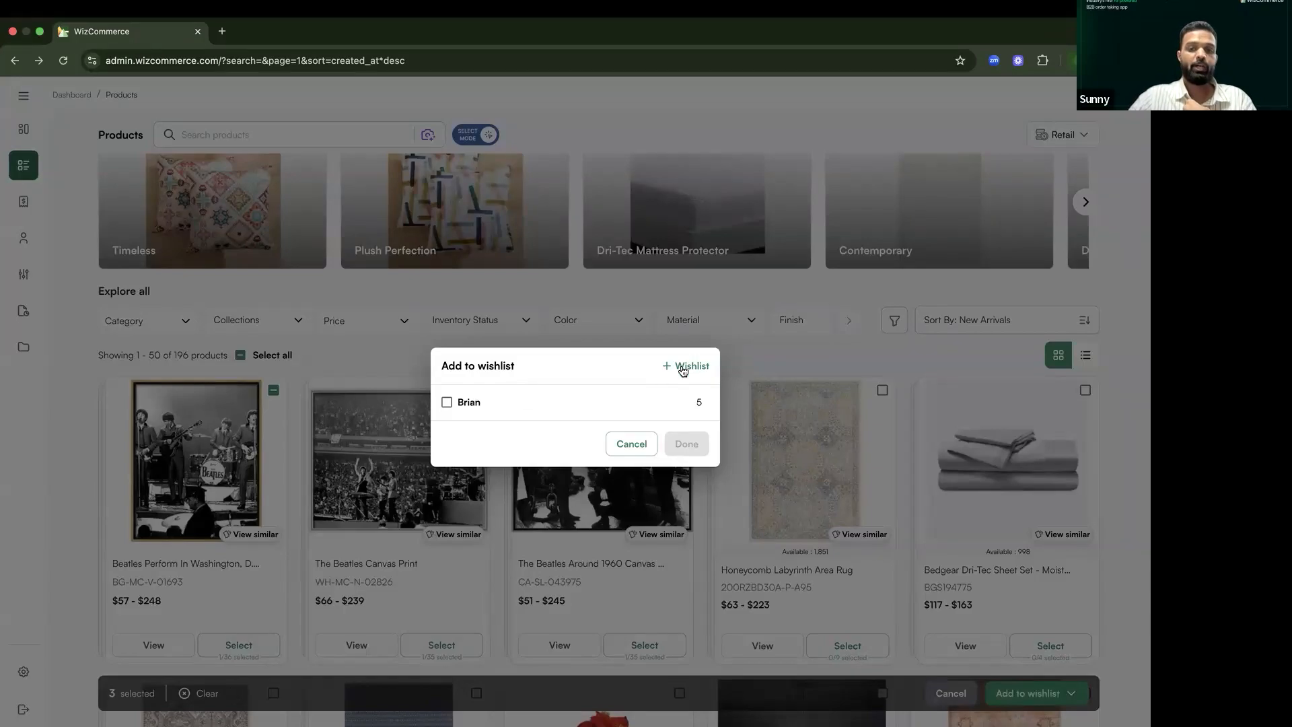
pyautogui.click(682, 367)
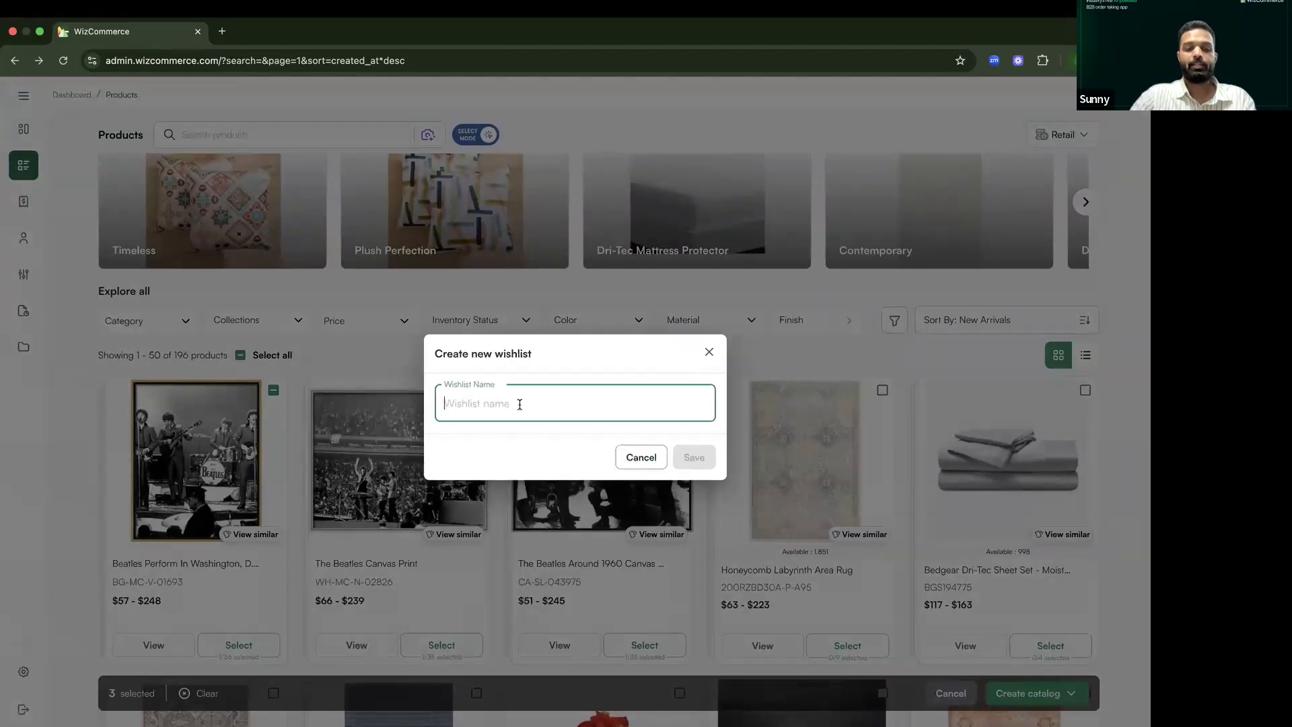
pyautogui.write('Fav Items')
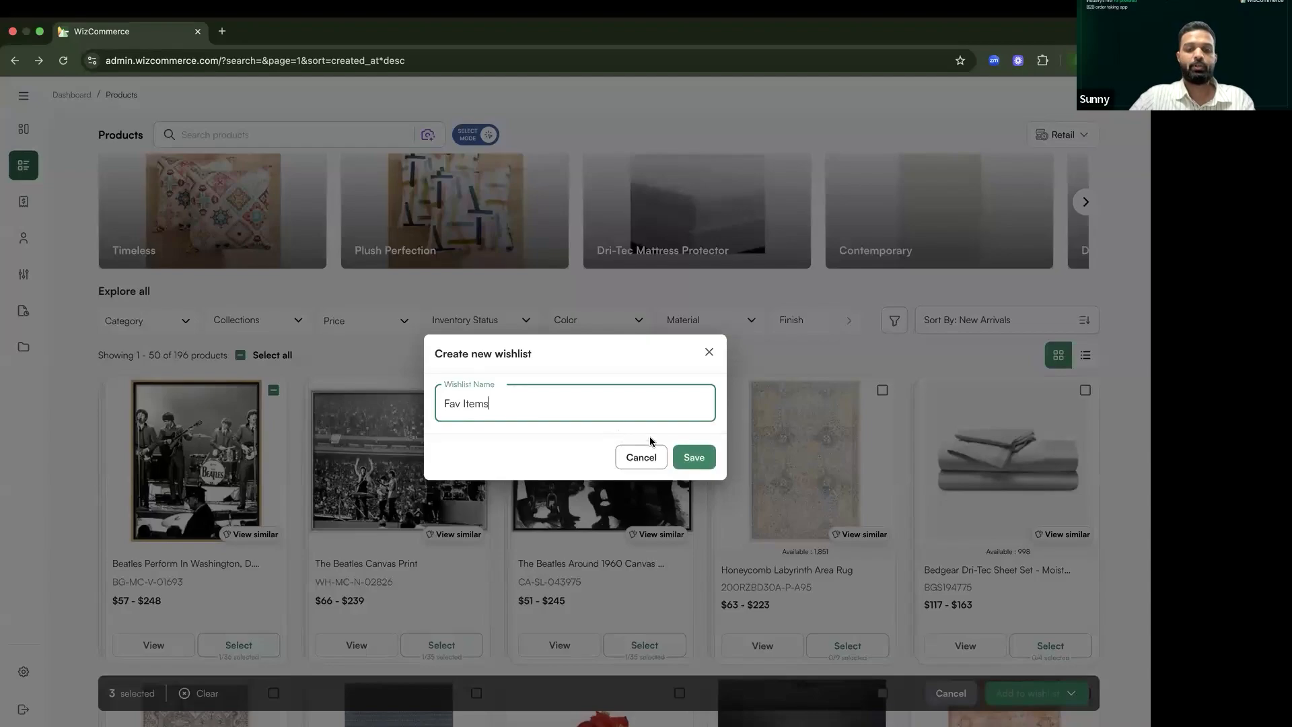
pyautogui.click(694, 457)
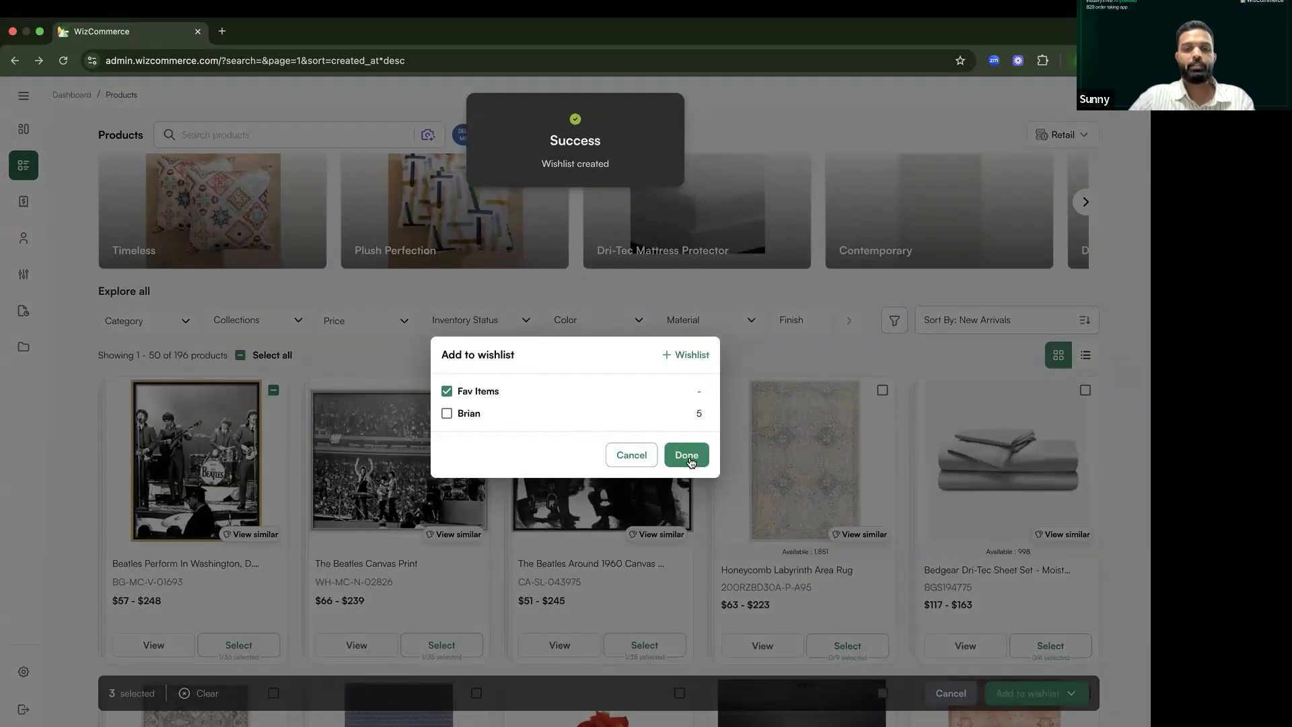
pyautogui.click(686, 456)
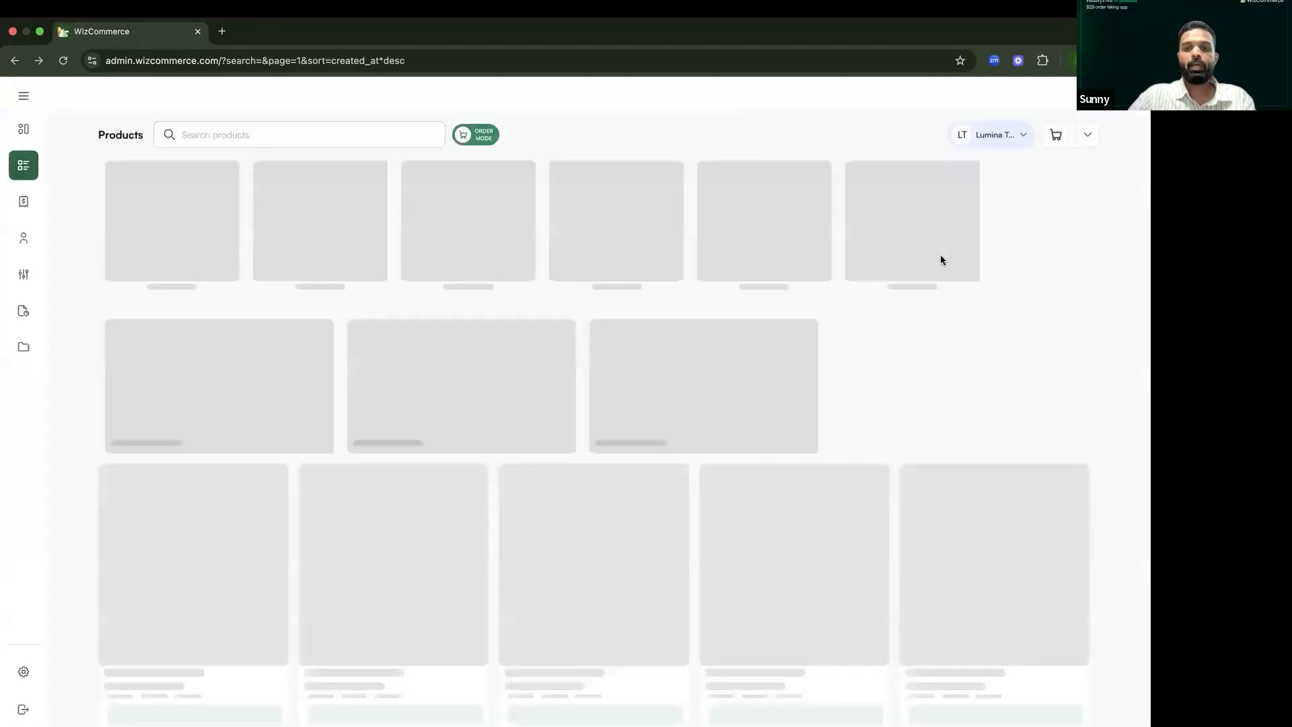
# Step: Open the Fav Items wishlist to review its products, then return to the Products page
pyautogui.click(971, 132)
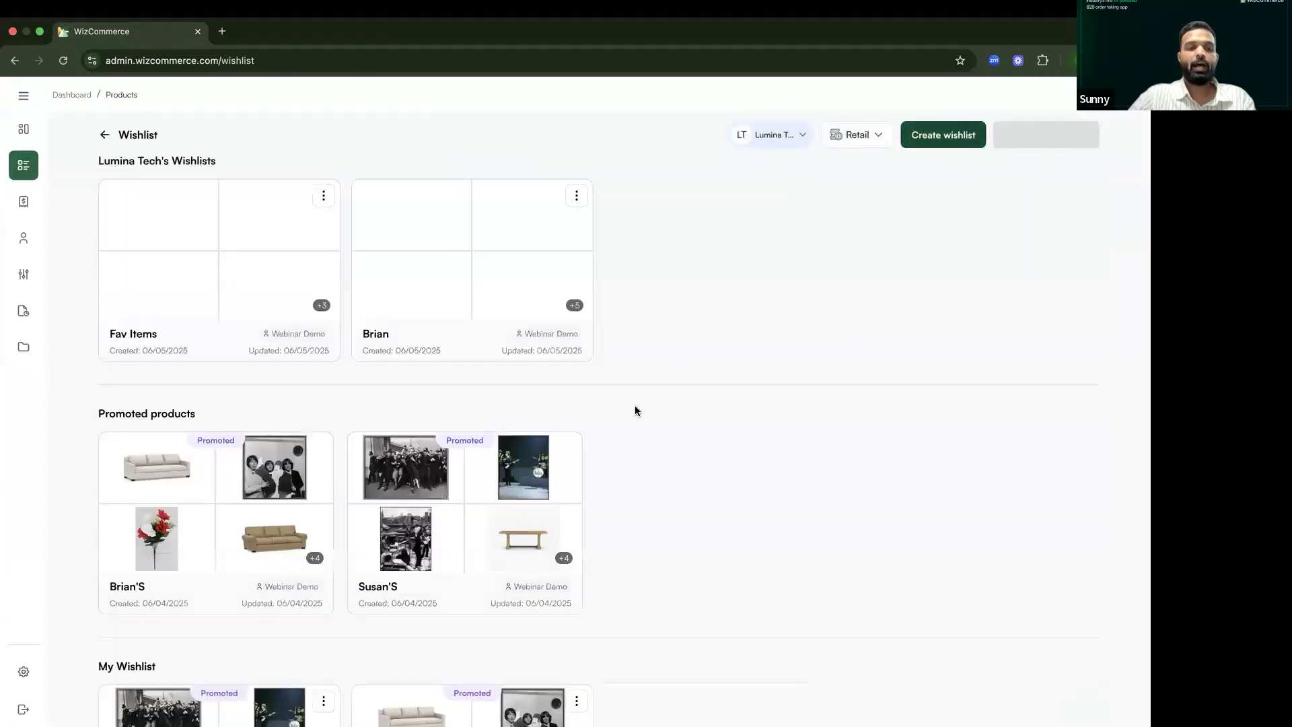
pyautogui.click(219, 251)
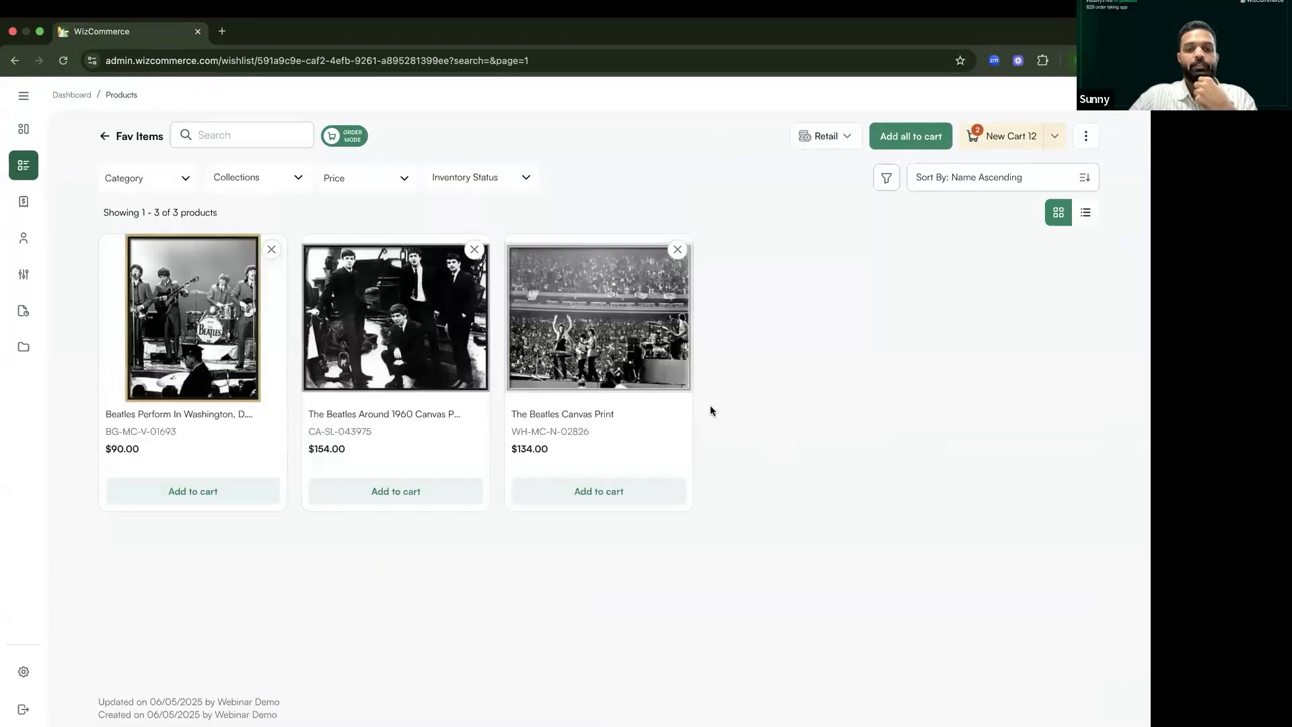
pyautogui.click(105, 139)
pyautogui.click(103, 137)
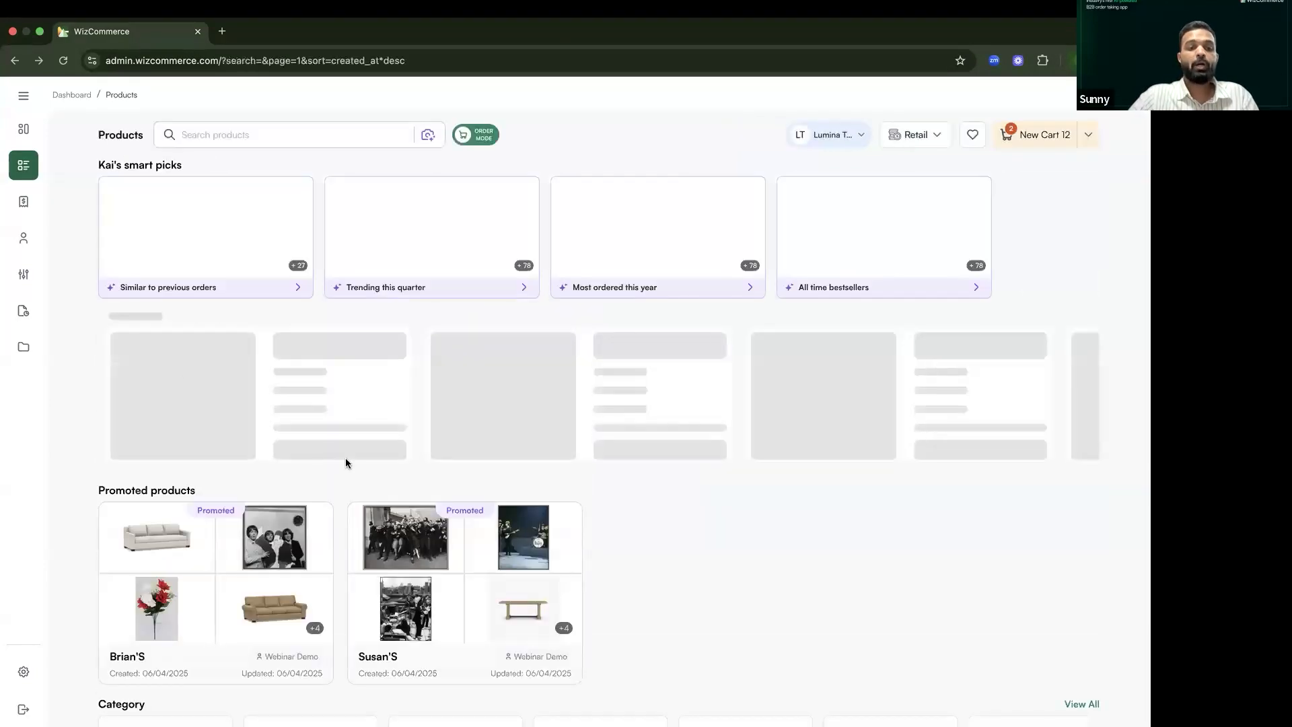
# Step: Turn on Select Mode on the Products page and filter the full product list by the Farmhouse collection
pyautogui.scroll(-5, 456, 527)
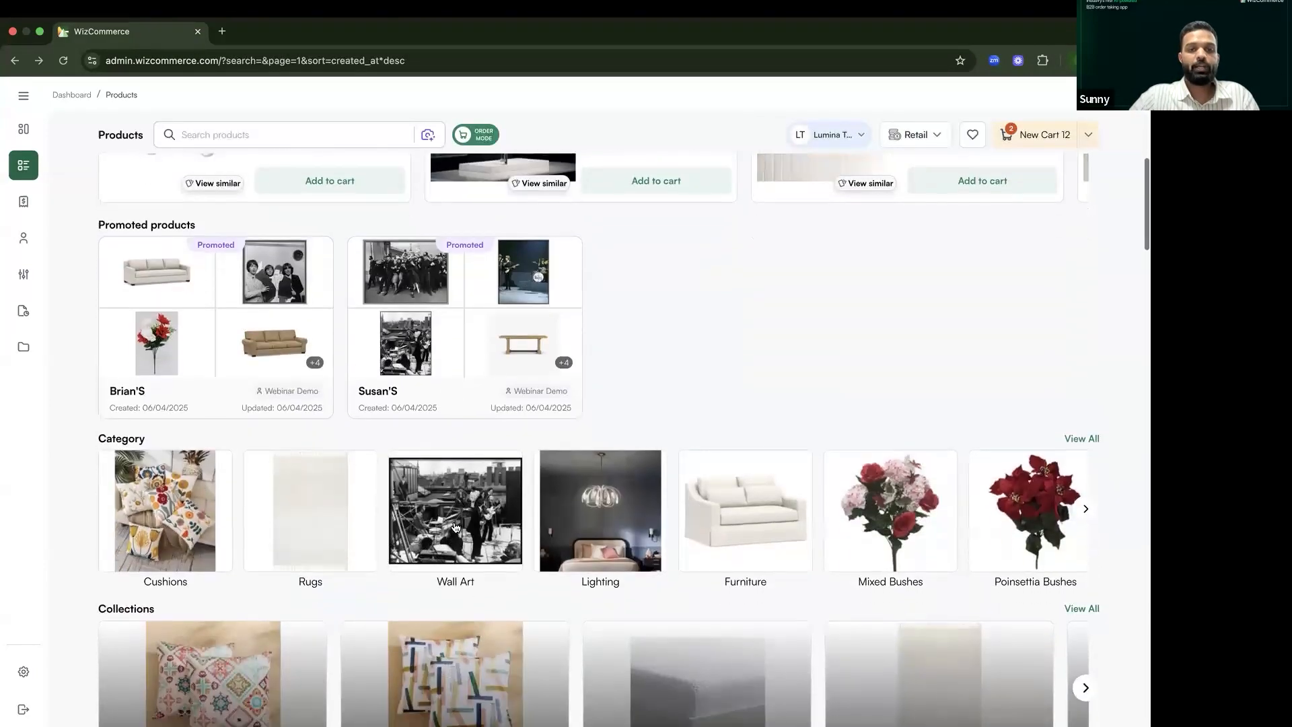
pyautogui.scroll(4, 456, 527)
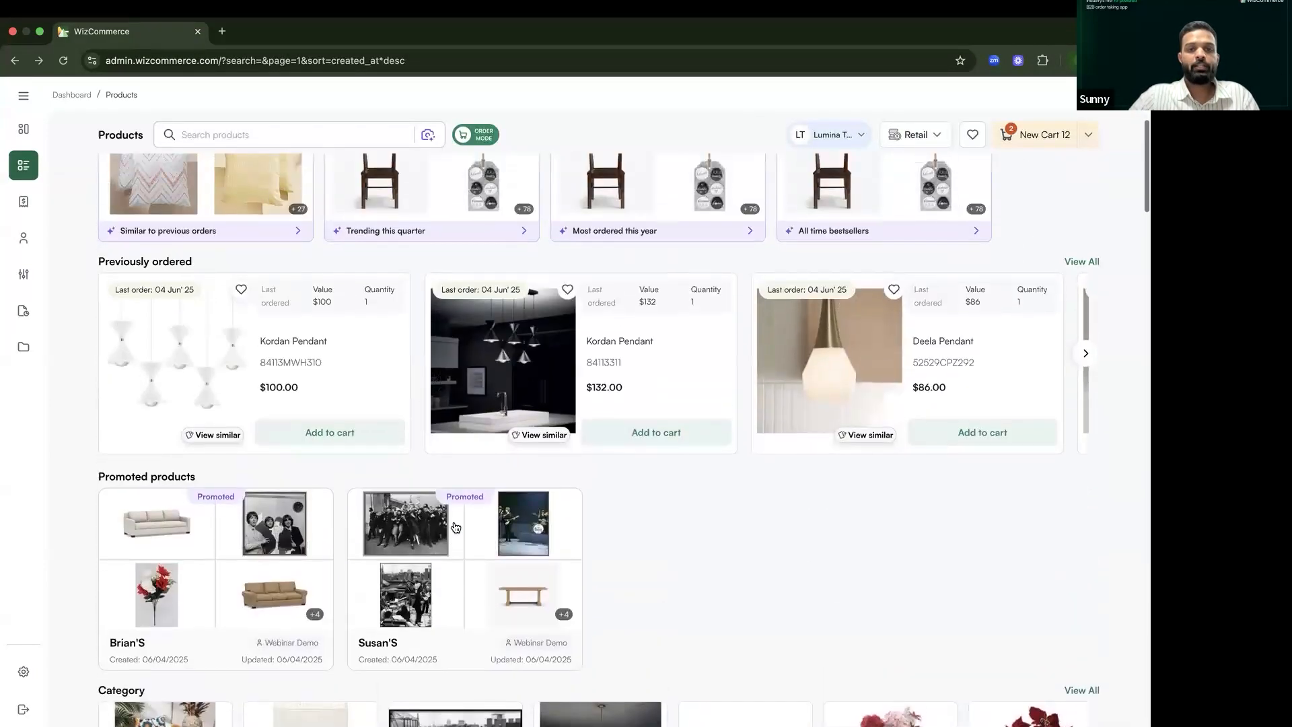
pyautogui.click(479, 137)
pyautogui.scroll(-3, 455, 471)
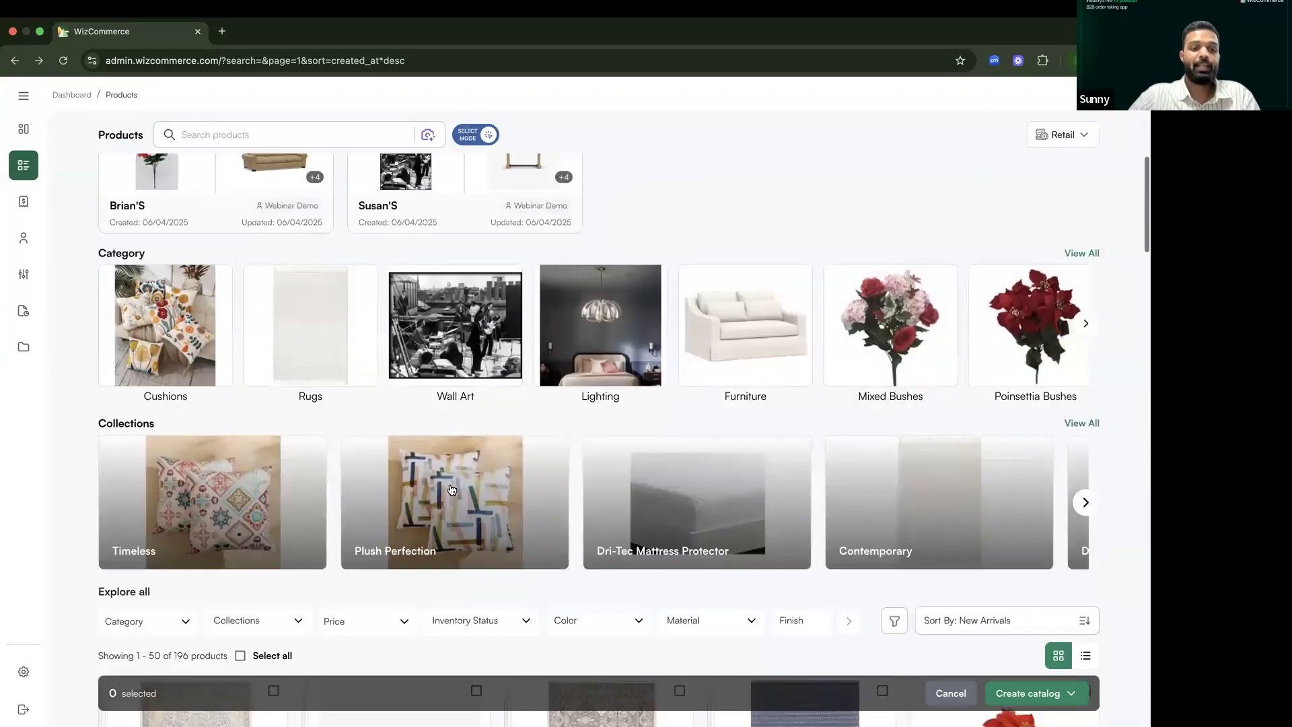
pyautogui.scroll(-5, 451, 489)
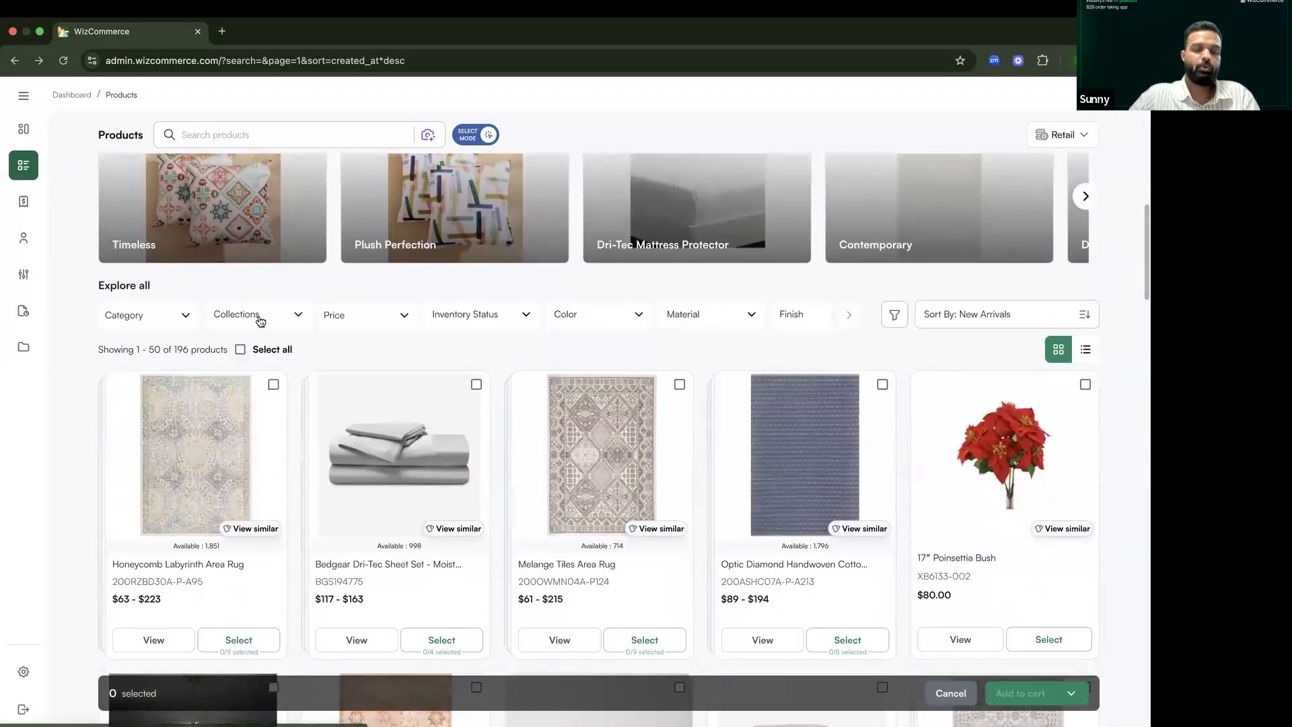
pyautogui.click(258, 321)
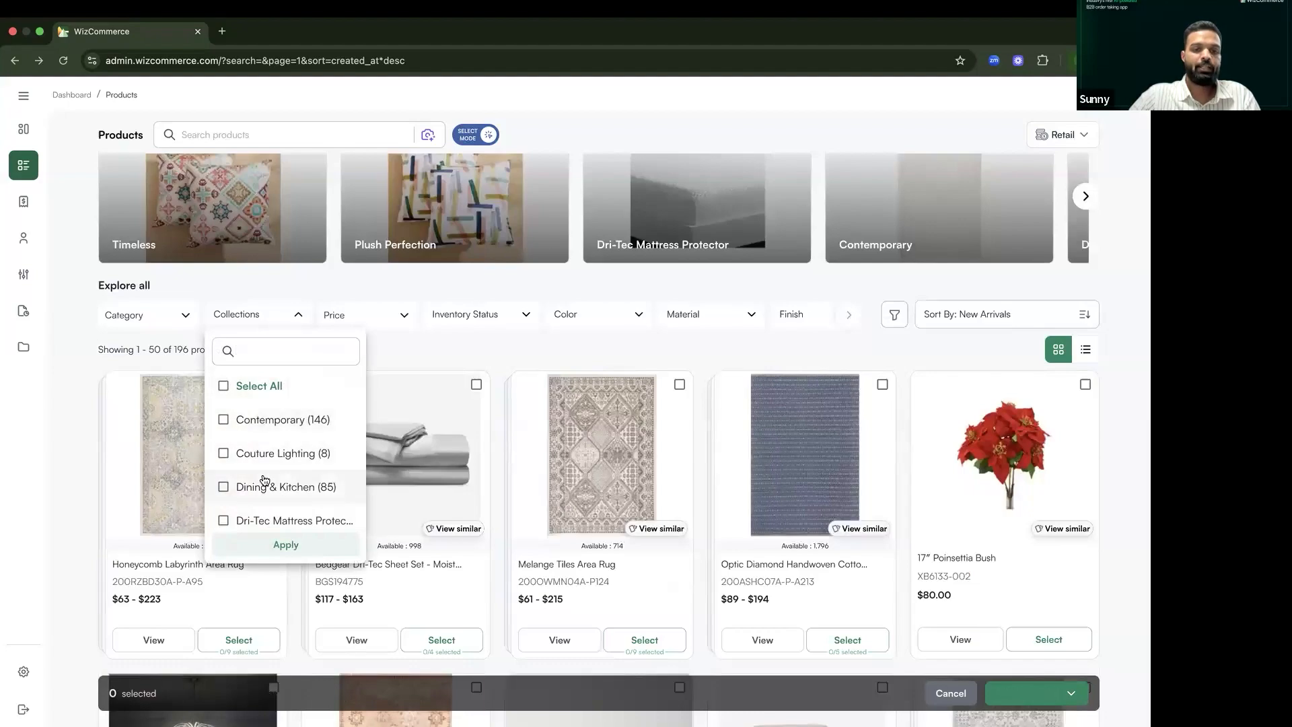
pyautogui.scroll(-2, 269, 471)
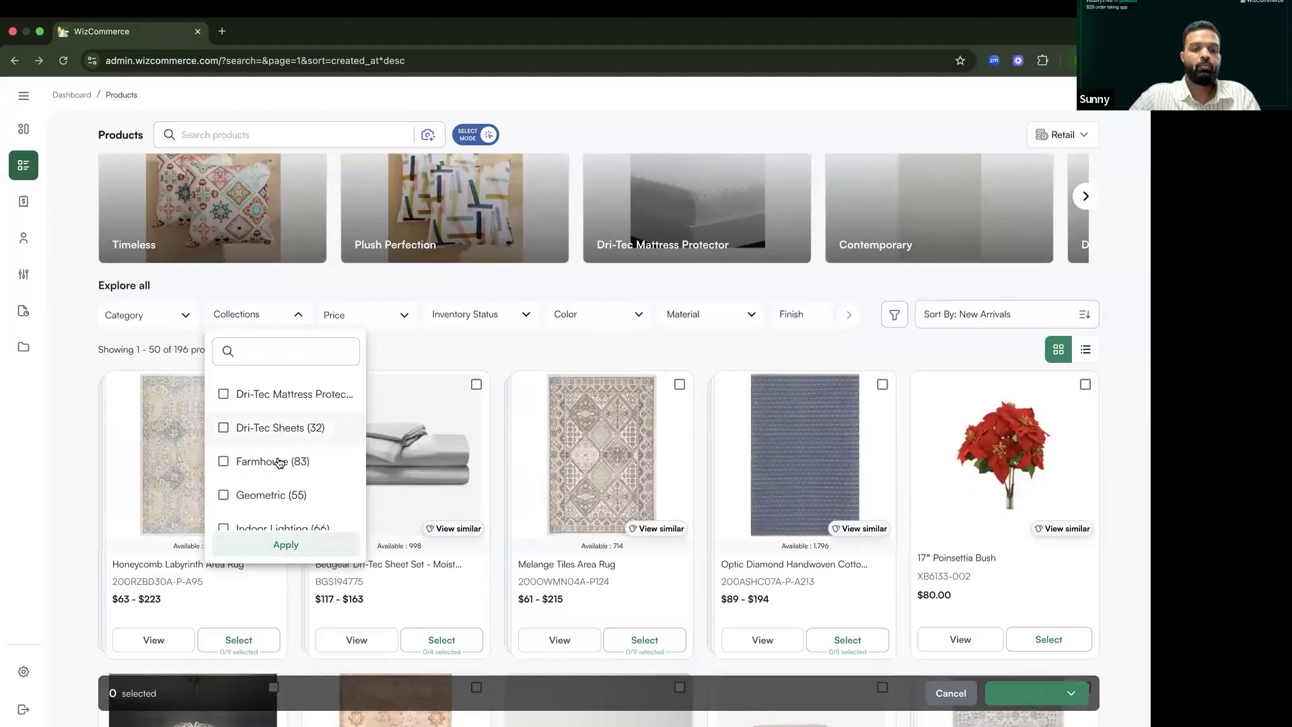
pyautogui.click(280, 462)
pyautogui.click(286, 544)
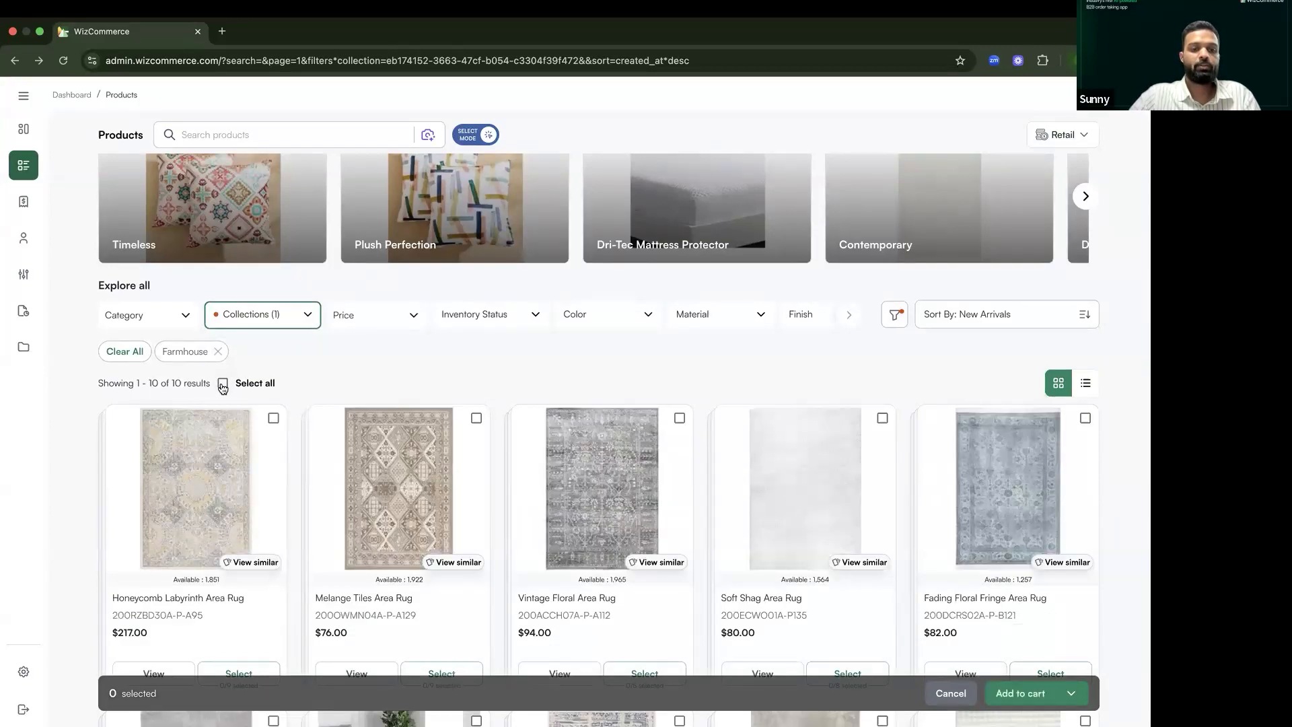
# Step: Select all the filtered Farmhouse products and add them to the existing Fav Items wishlist
pyautogui.click(222, 383)
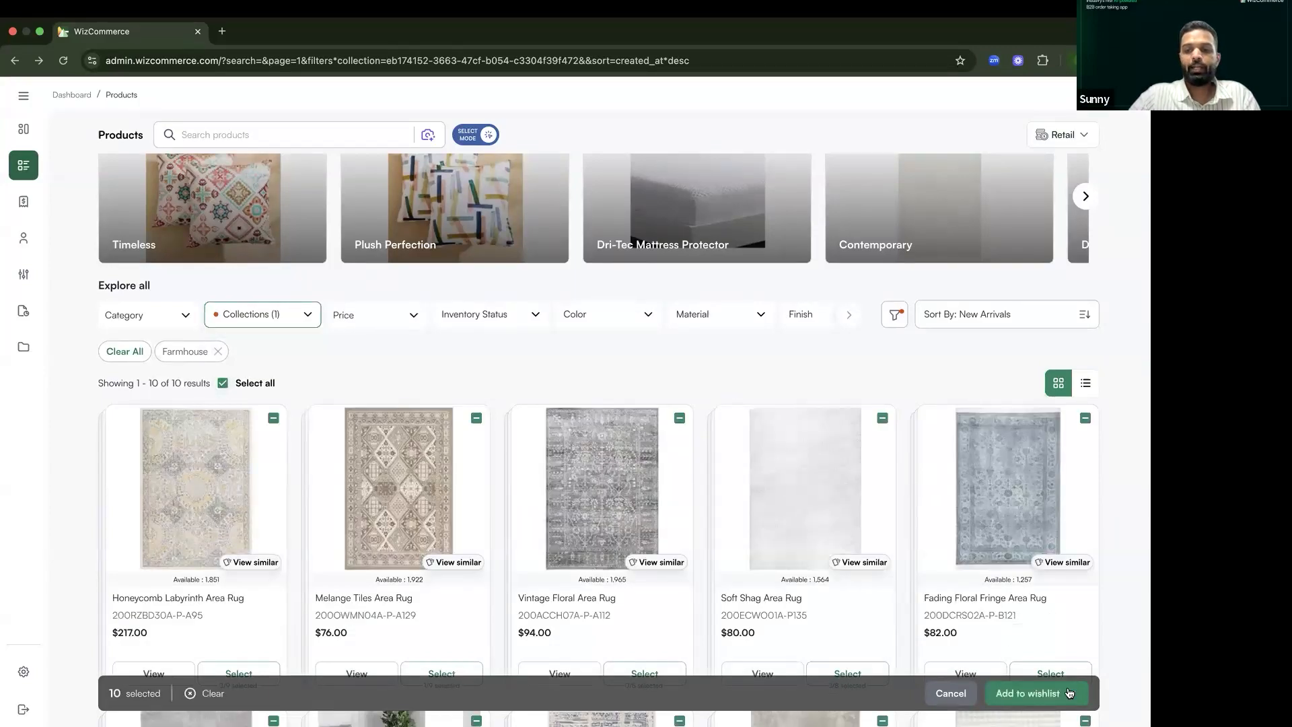
pyautogui.click(1070, 693)
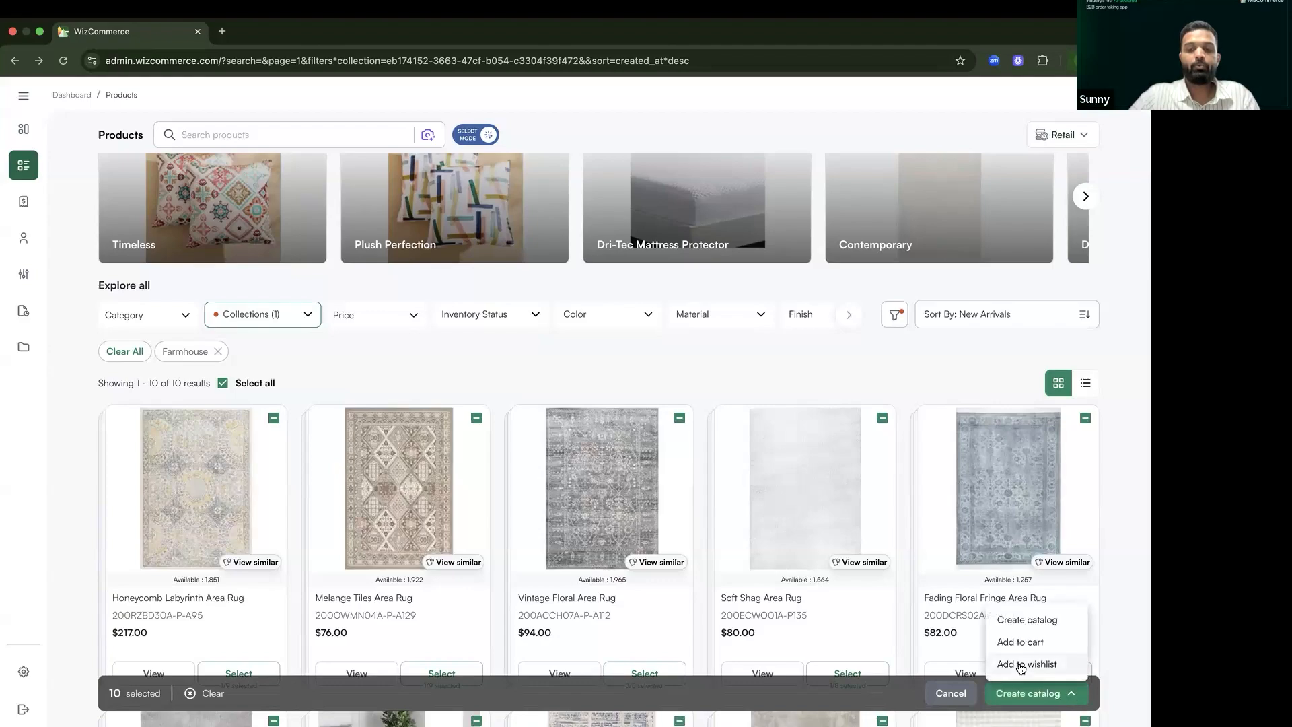
pyautogui.click(1021, 665)
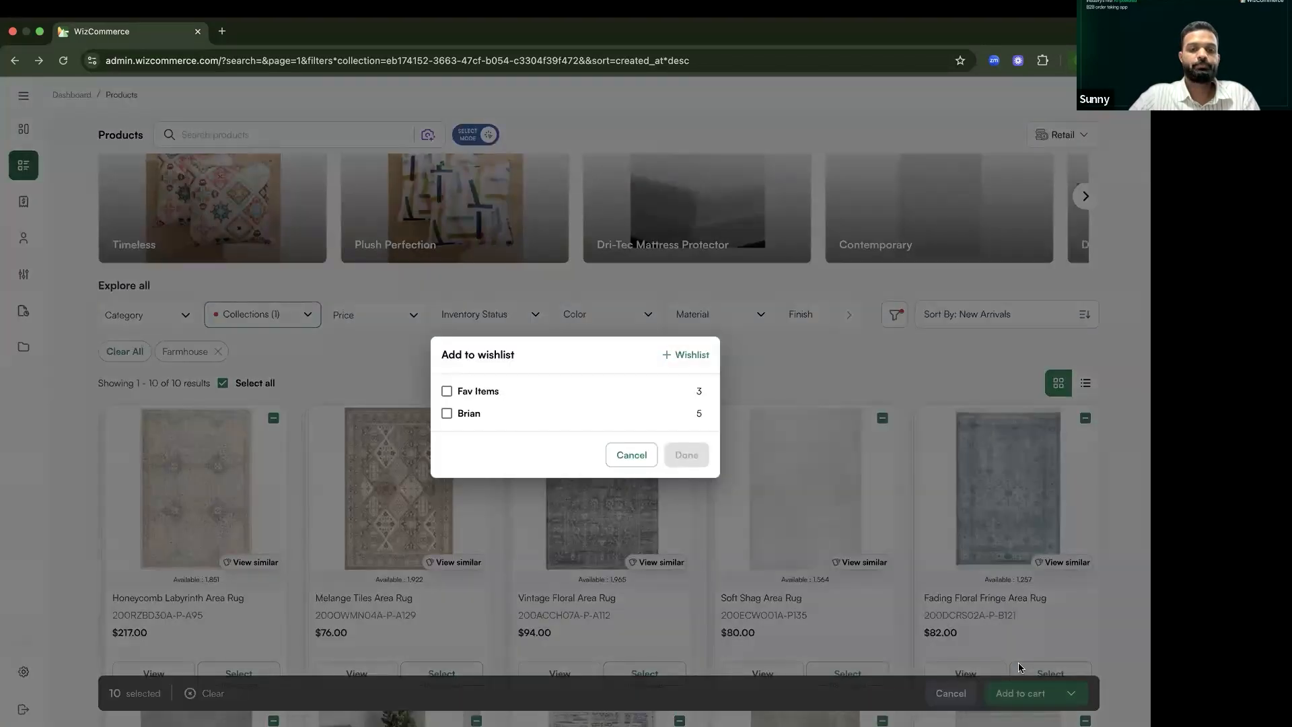
pyautogui.click(482, 392)
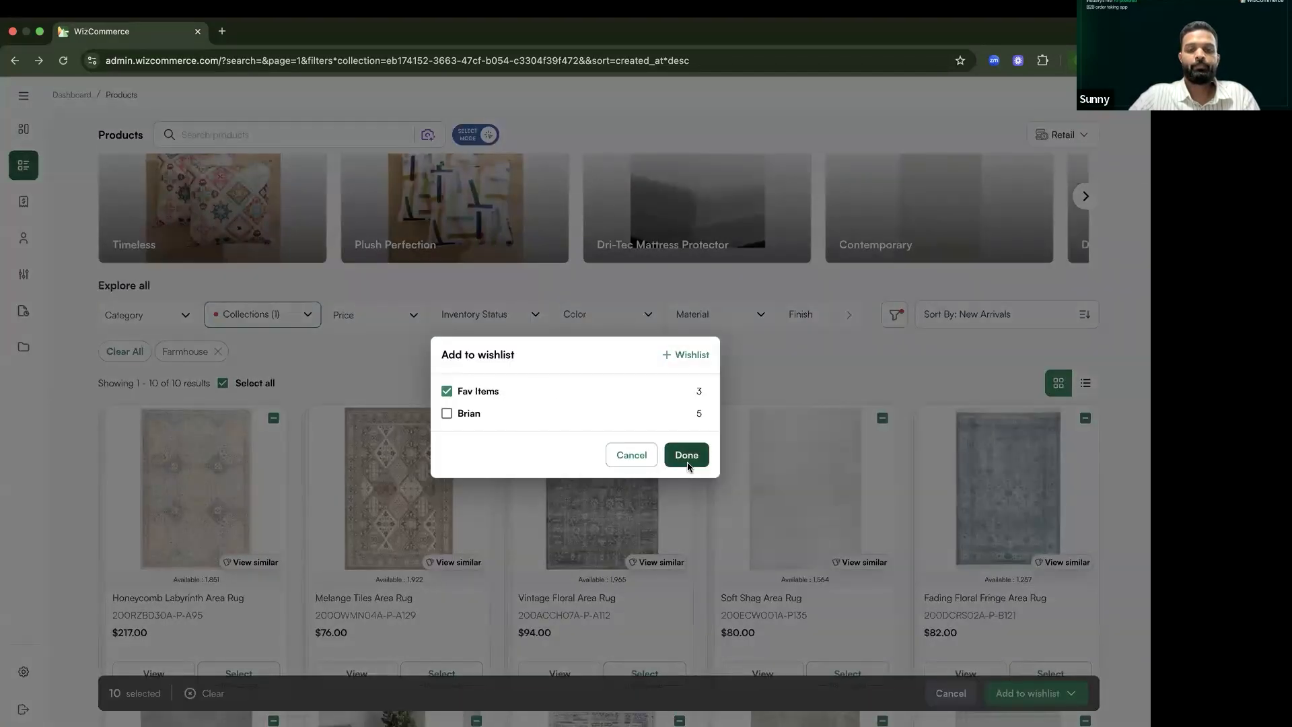
pyautogui.click(686, 456)
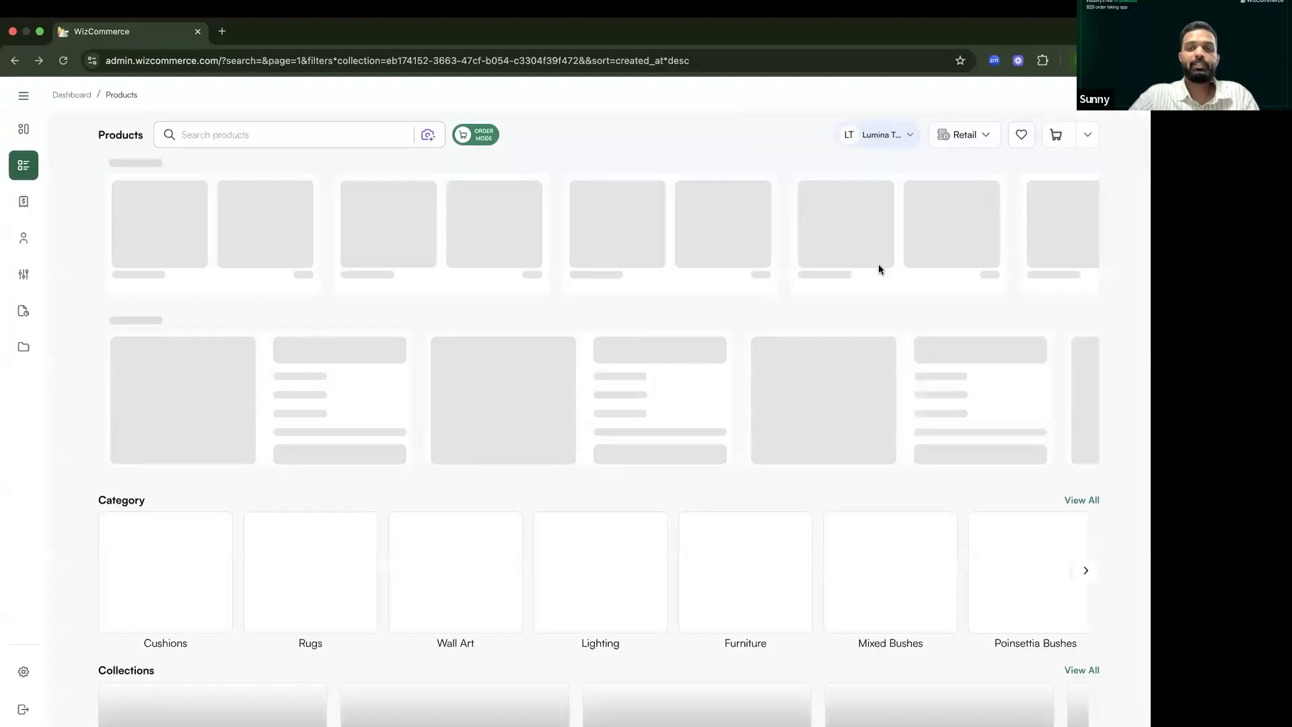
# Step: Open Lumina Tech's Fav Items wishlist, remove the Fading Floral Fringe Area Rug and return to the wishlist overview
pyautogui.click(970, 137)
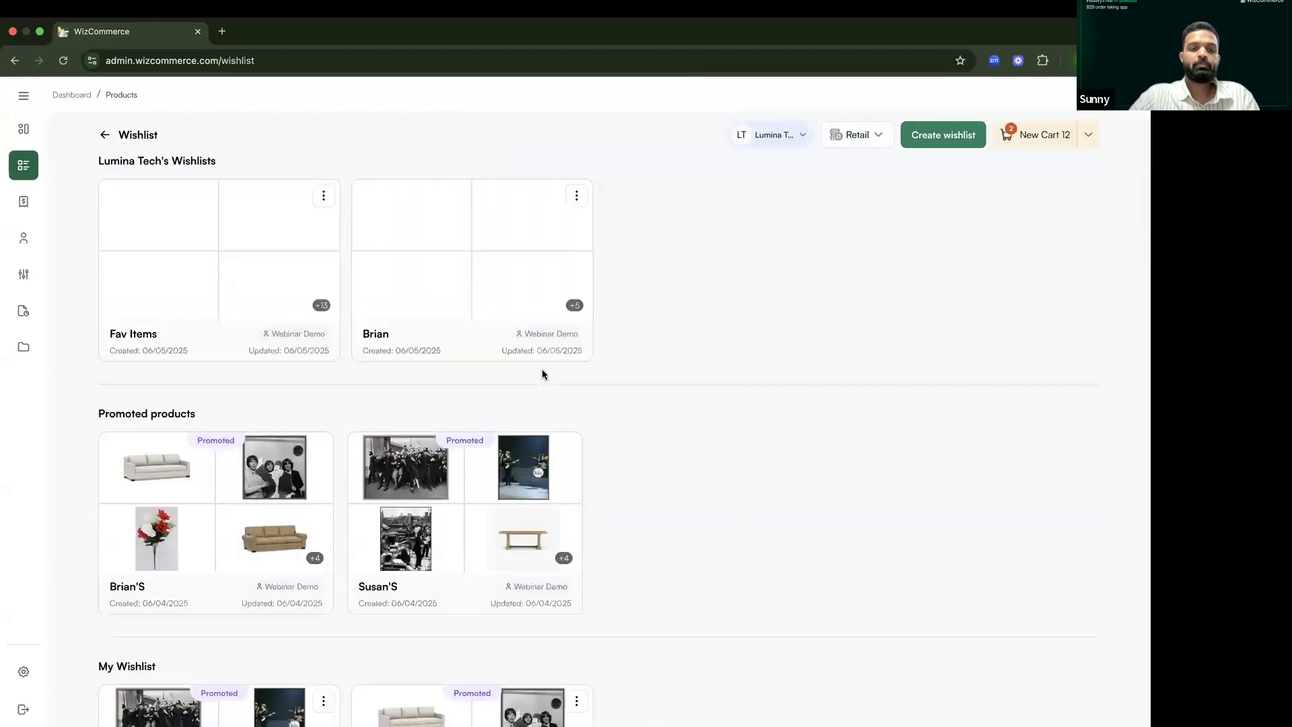
pyautogui.click(230, 249)
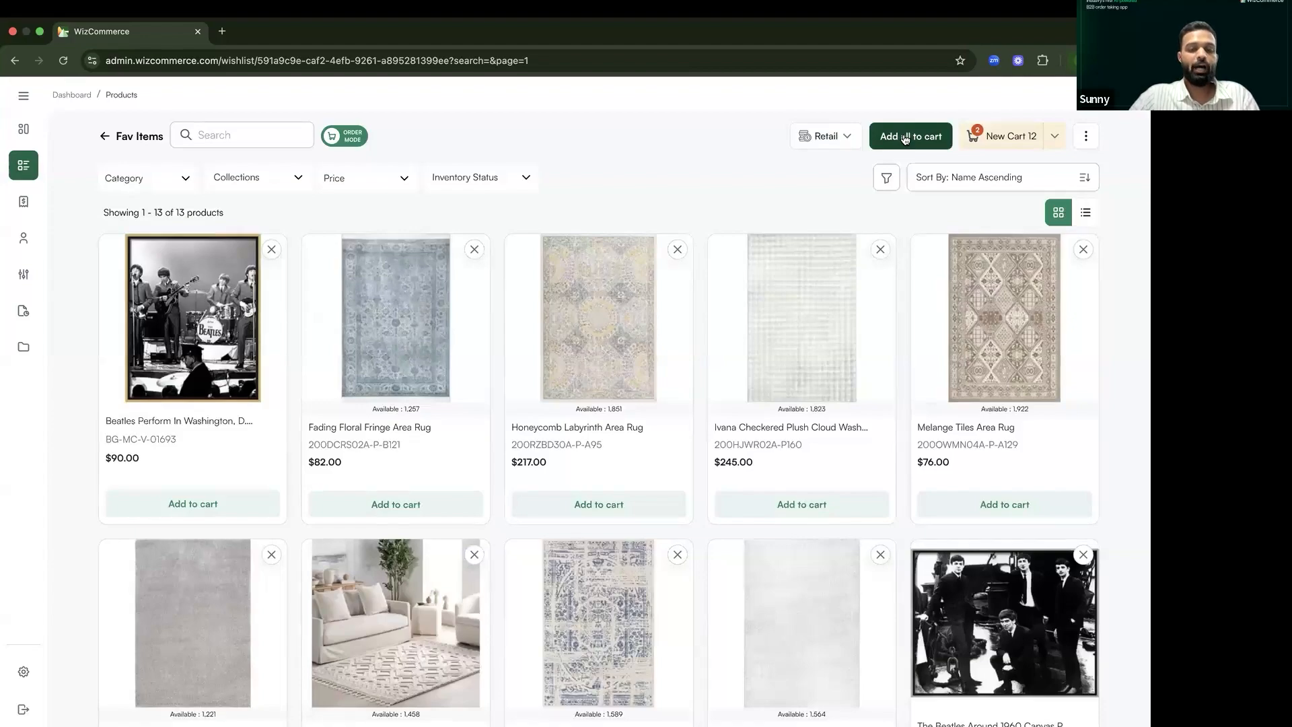
pyautogui.click(474, 251)
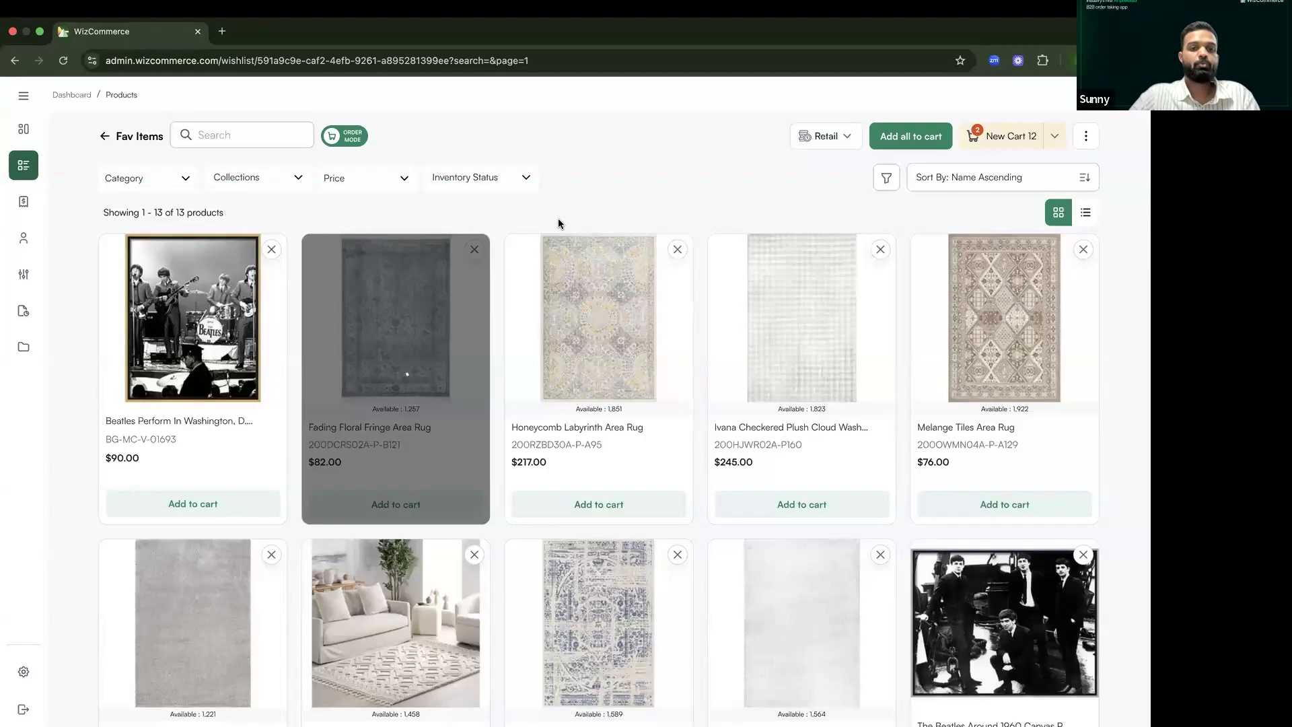
pyautogui.click(909, 140)
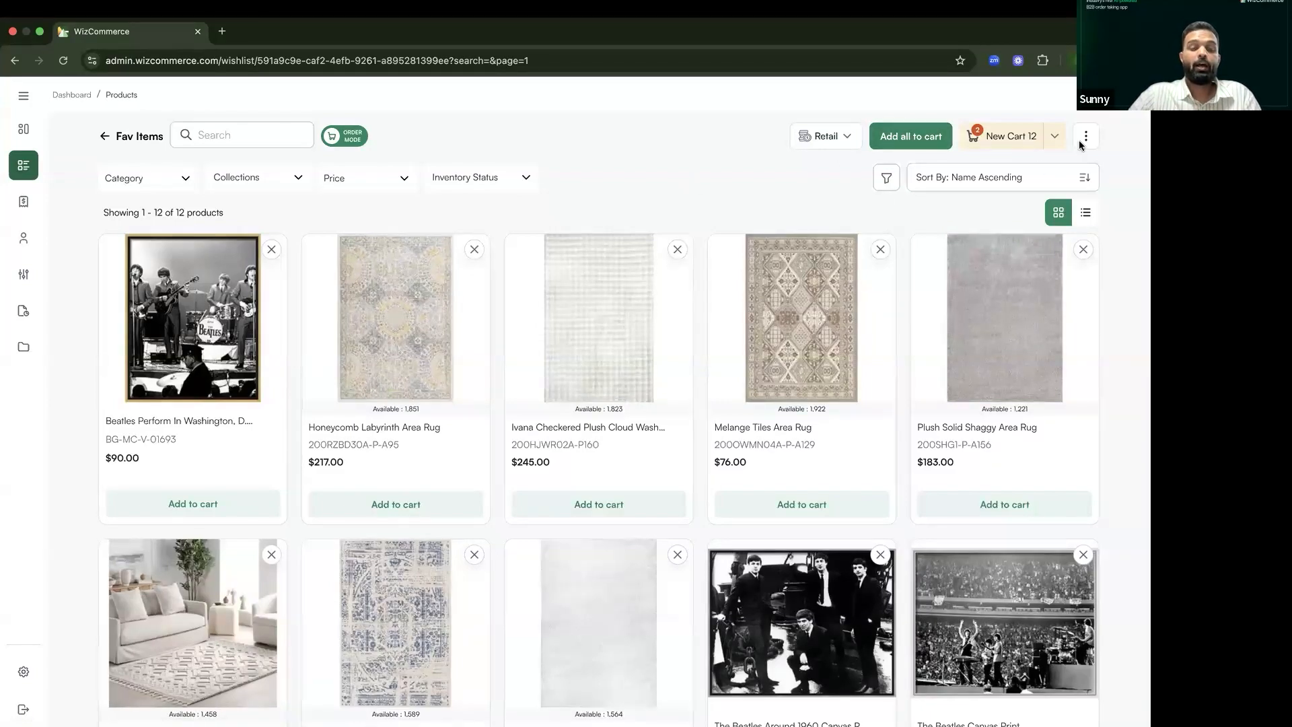
pyautogui.click(105, 136)
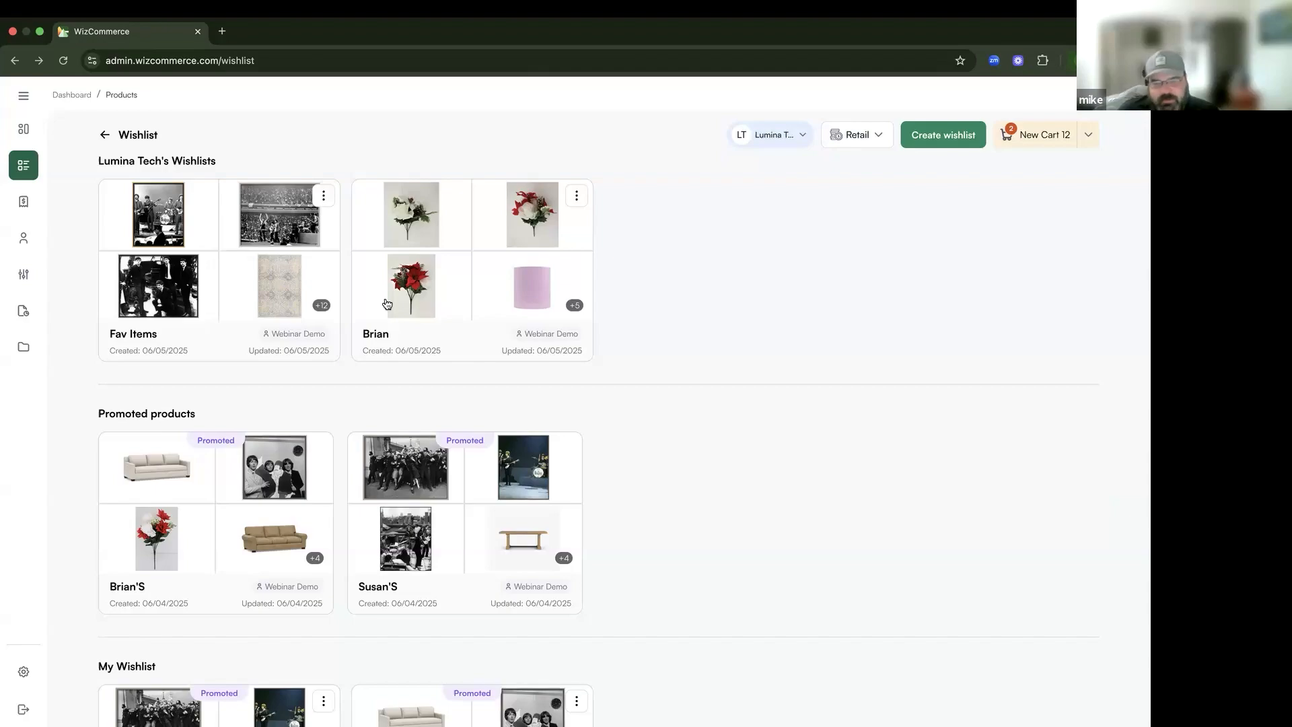
# Step: Go back to the Products page, then reopen the wishlist overview and look through the customer, promoted and own wishlists
pyautogui.click(105, 135)
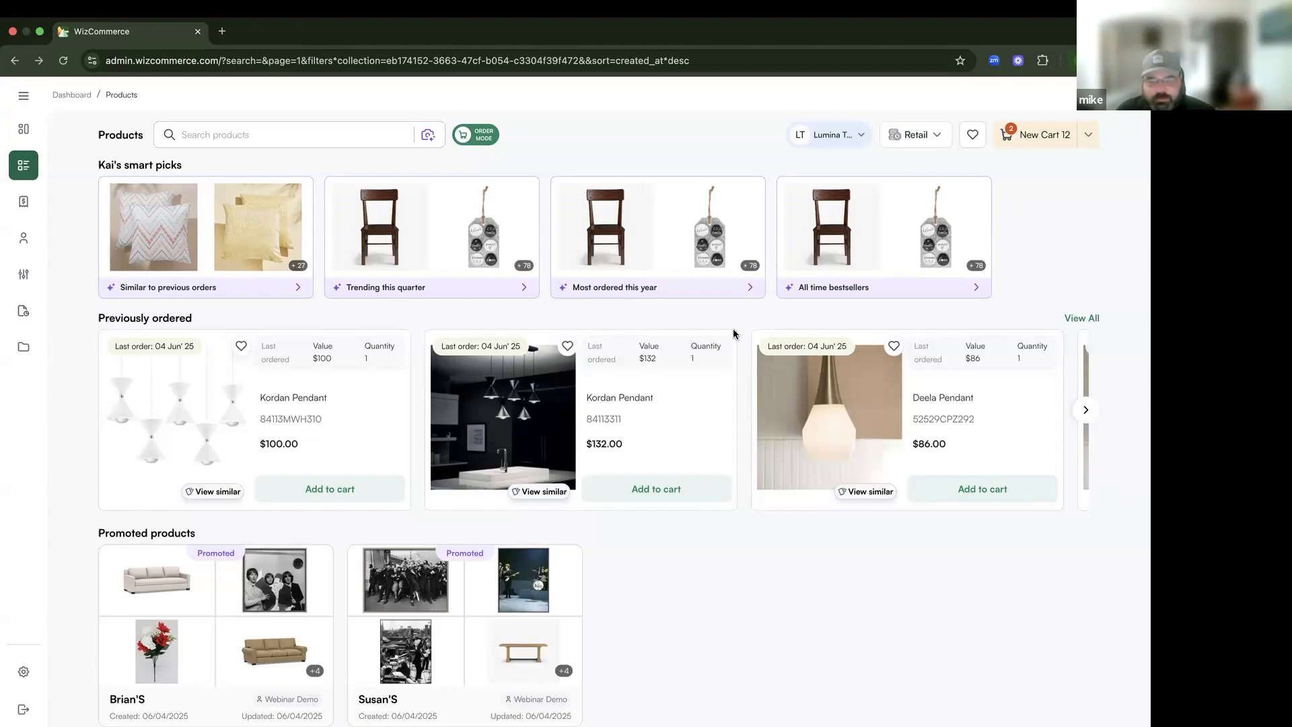
pyautogui.click(972, 136)
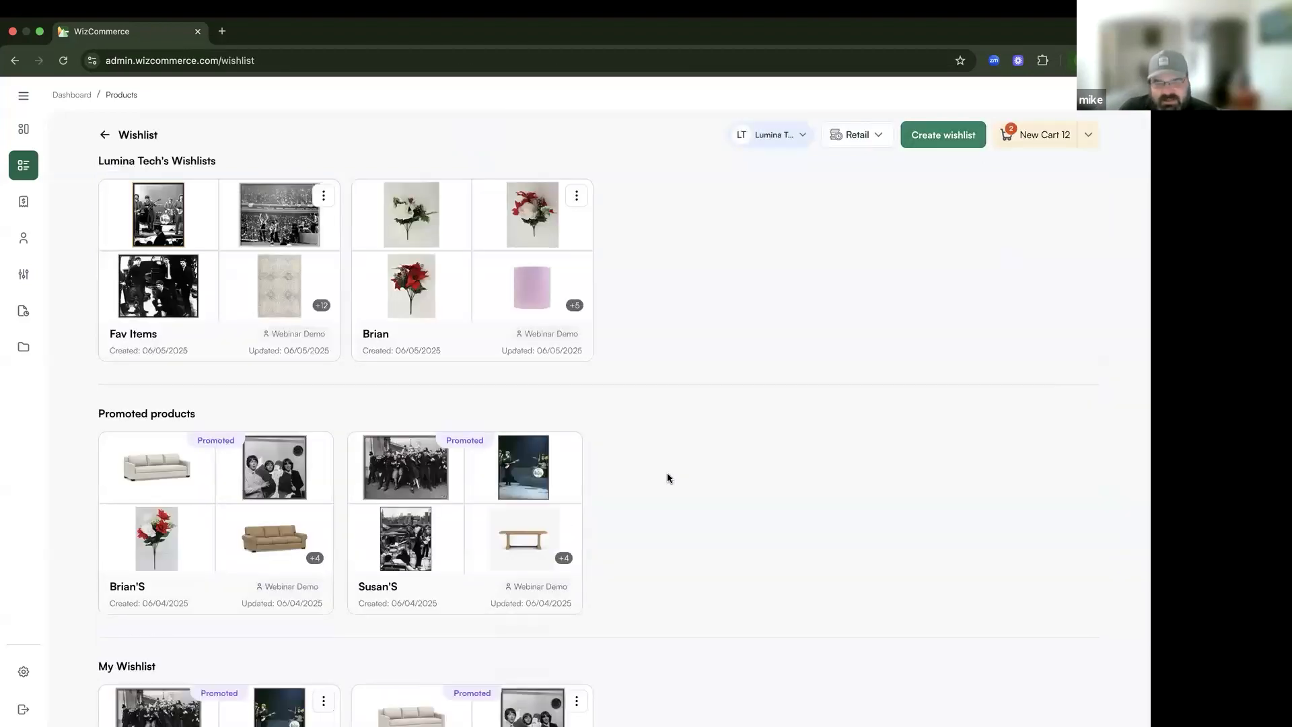
pyautogui.scroll(-3, 667, 473)
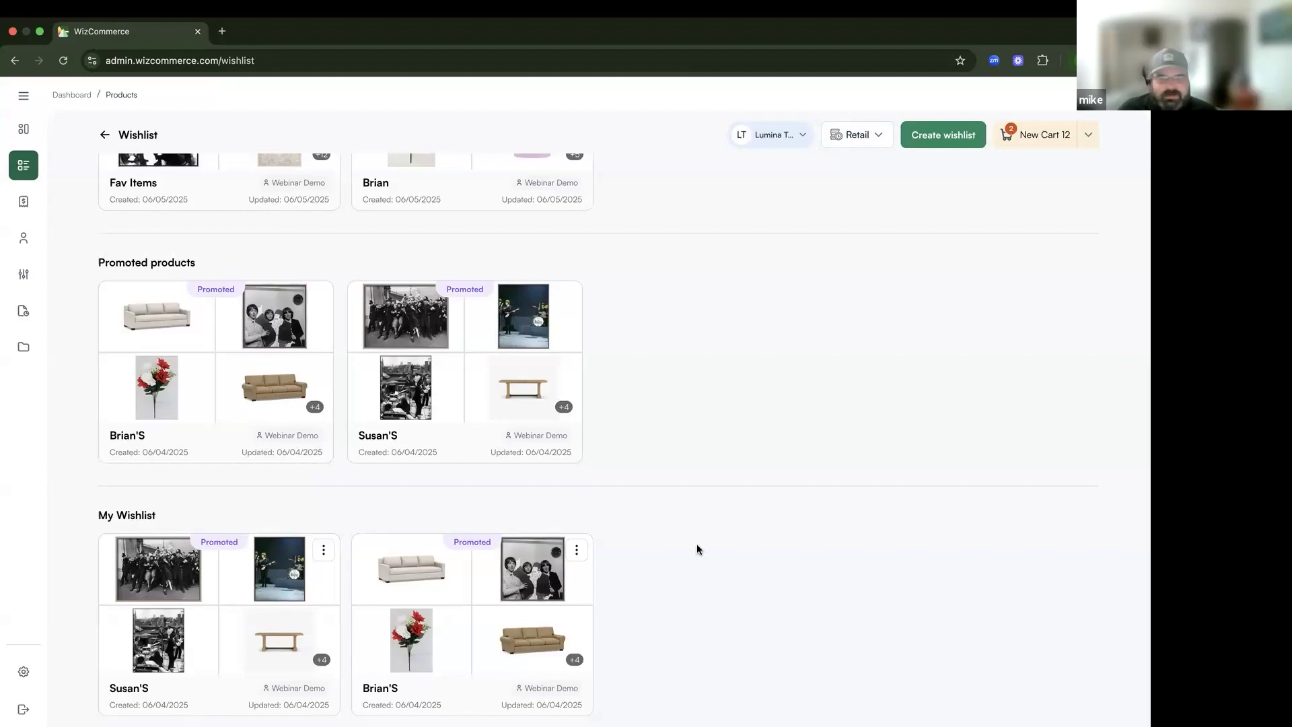
pyautogui.scroll(3, 697, 549)
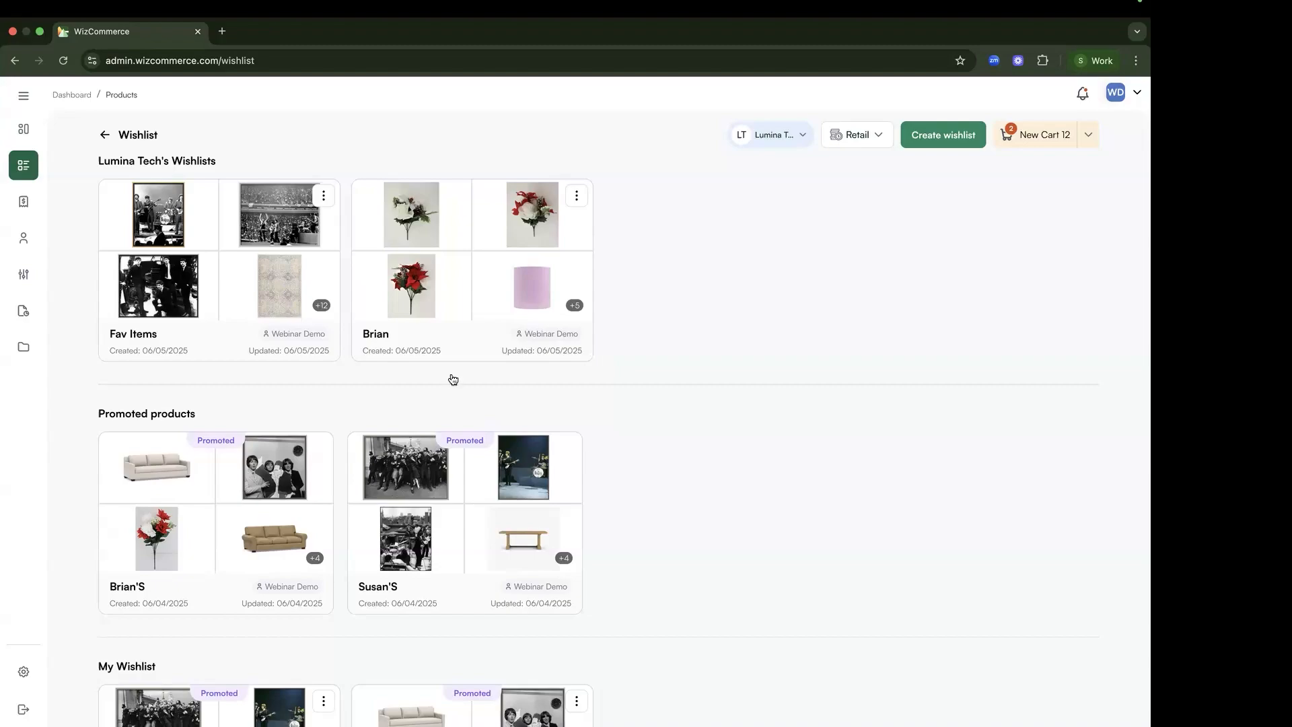
# Step: Open the Fav Items wishlist and switch its pricelist to Wholesale
pyautogui.click(268, 229)
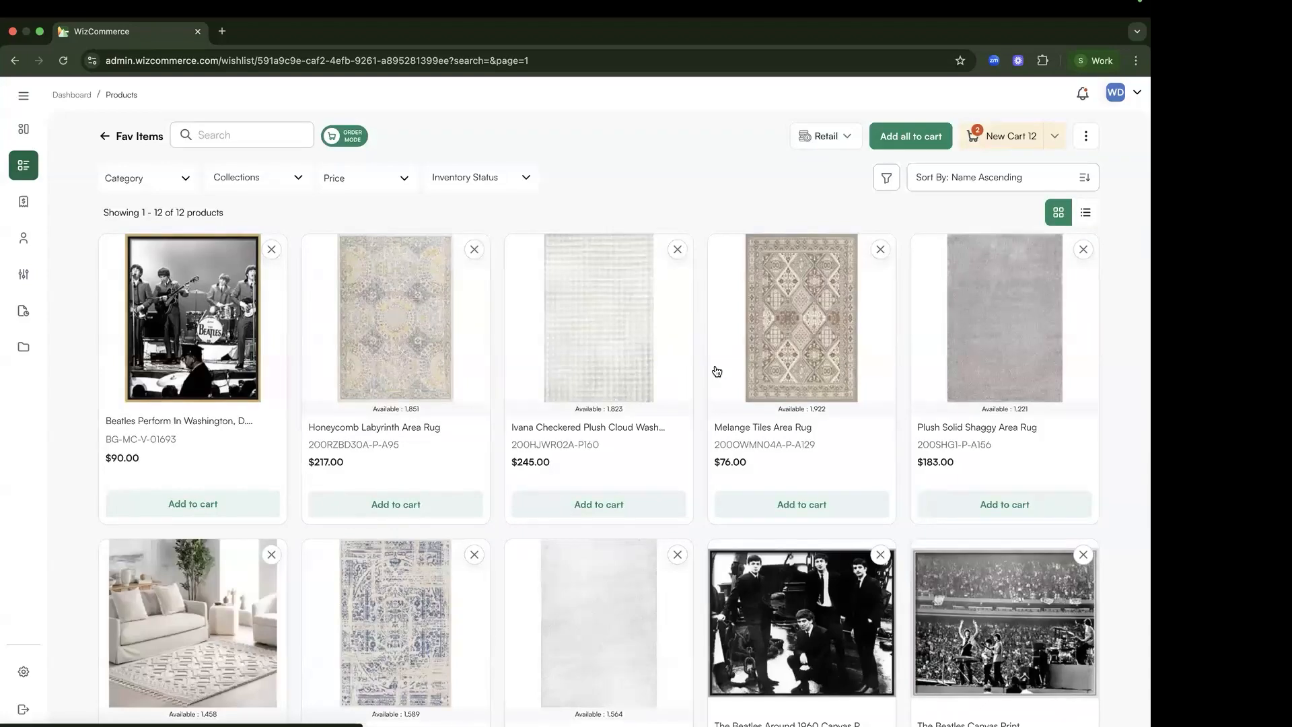
pyautogui.click(815, 137)
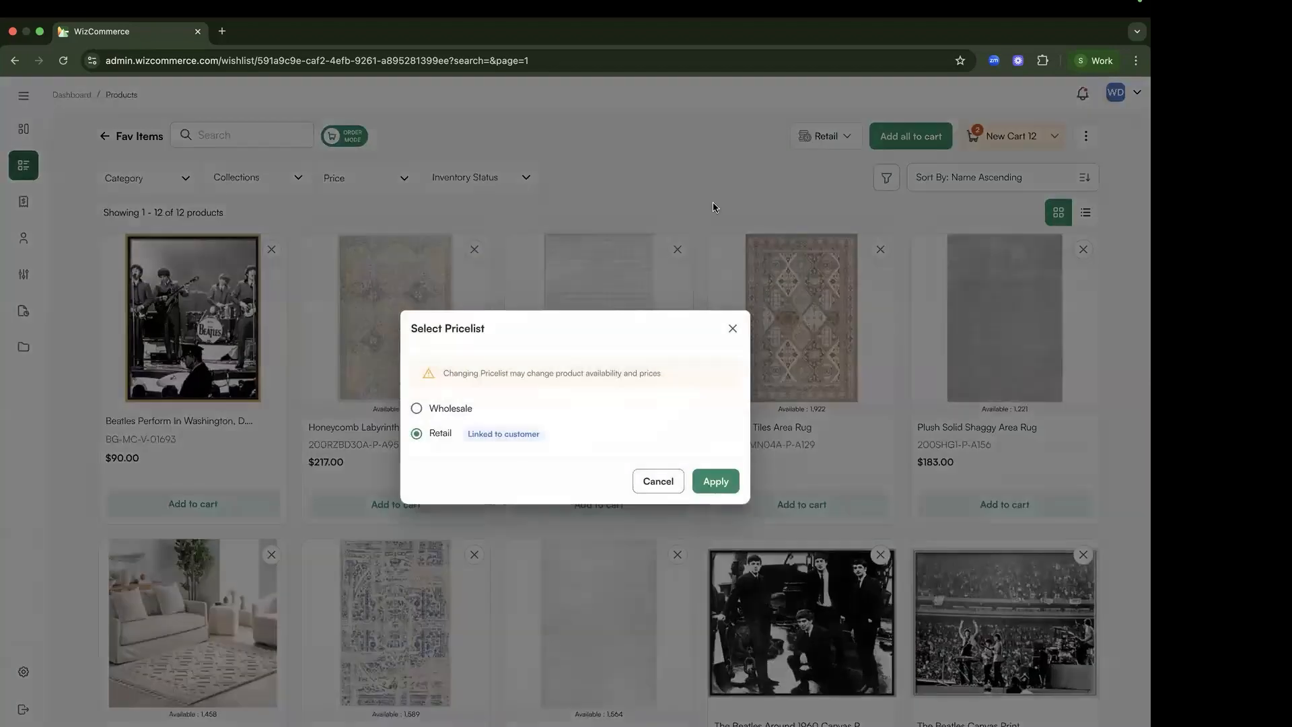
pyautogui.click(417, 408)
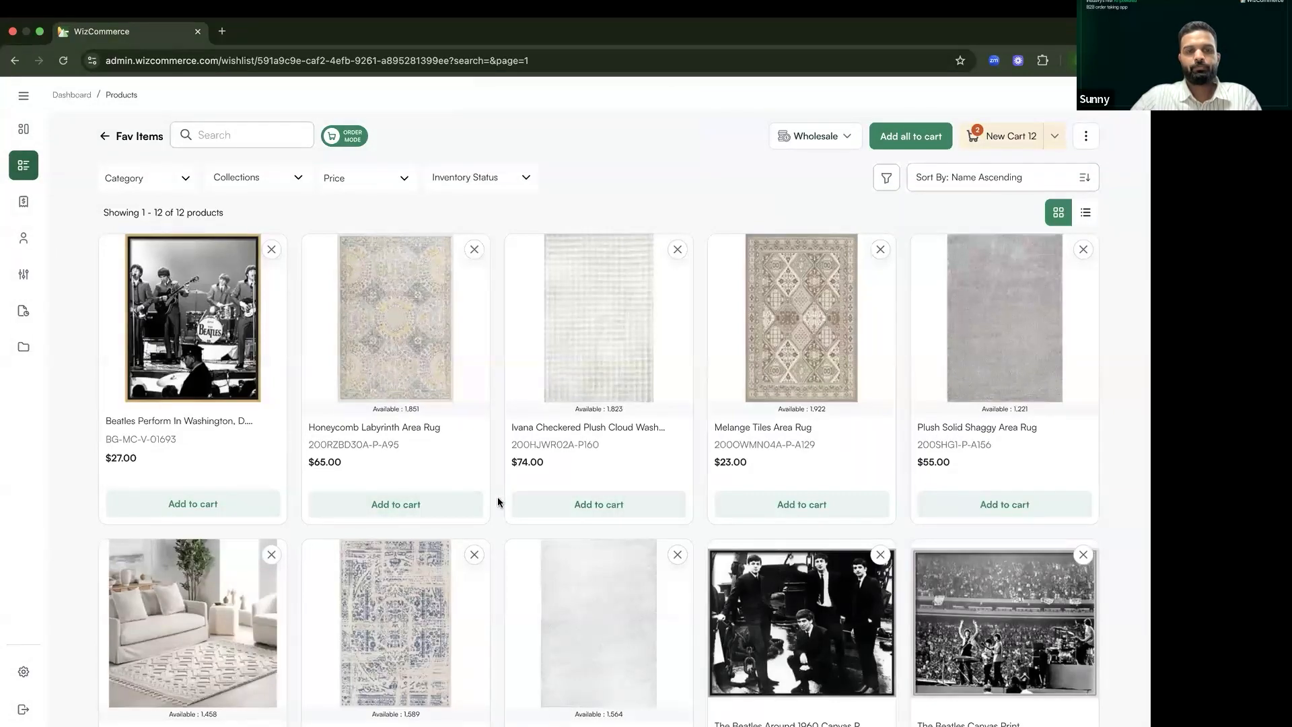
# Step: Leave Fav Items, highlight the Lumina Tech's Wishlists heading and return to the Products page
pyautogui.click(106, 137)
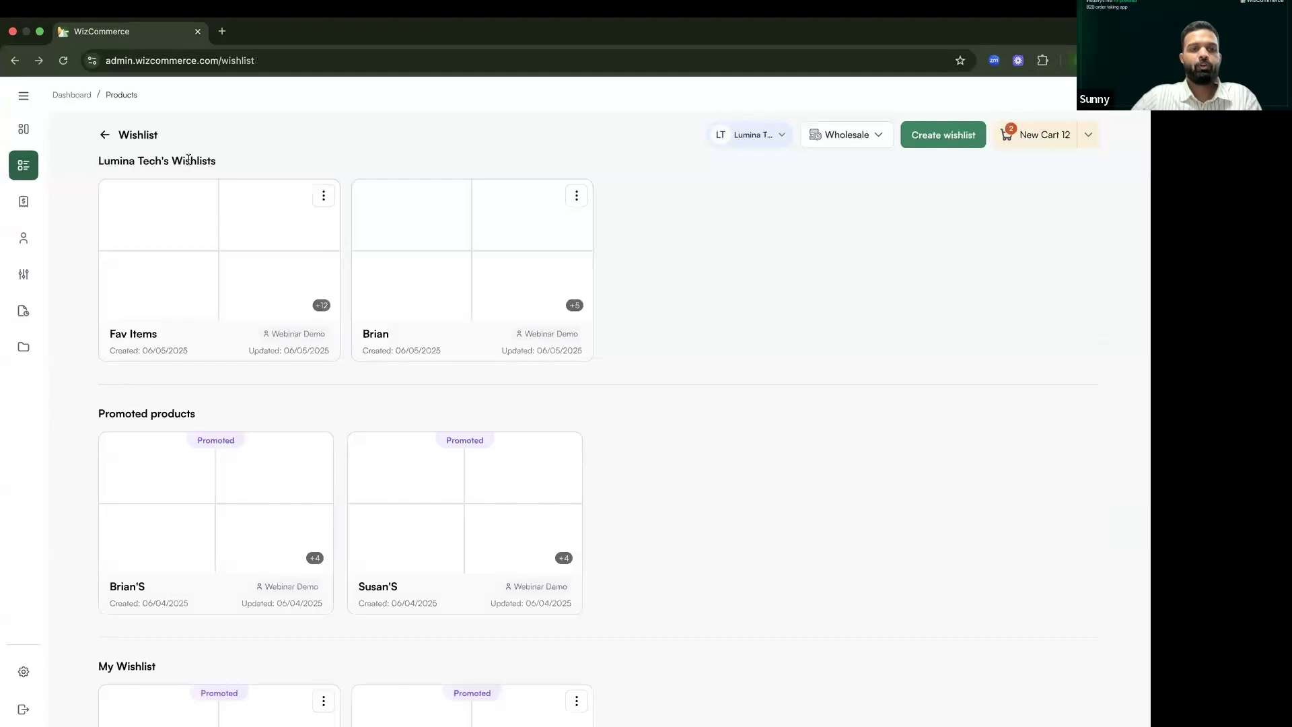
pyautogui.moveTo(101, 160); pyautogui.dragTo(210, 160)
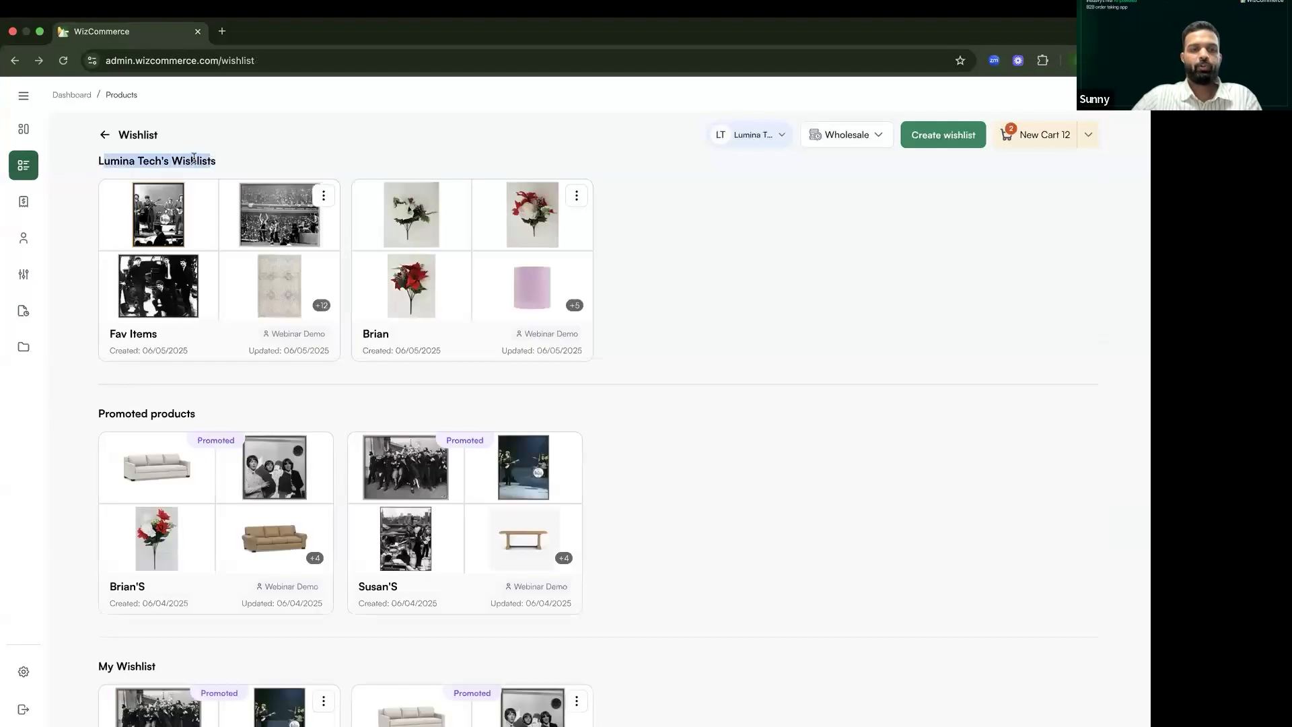
pyautogui.click(108, 135)
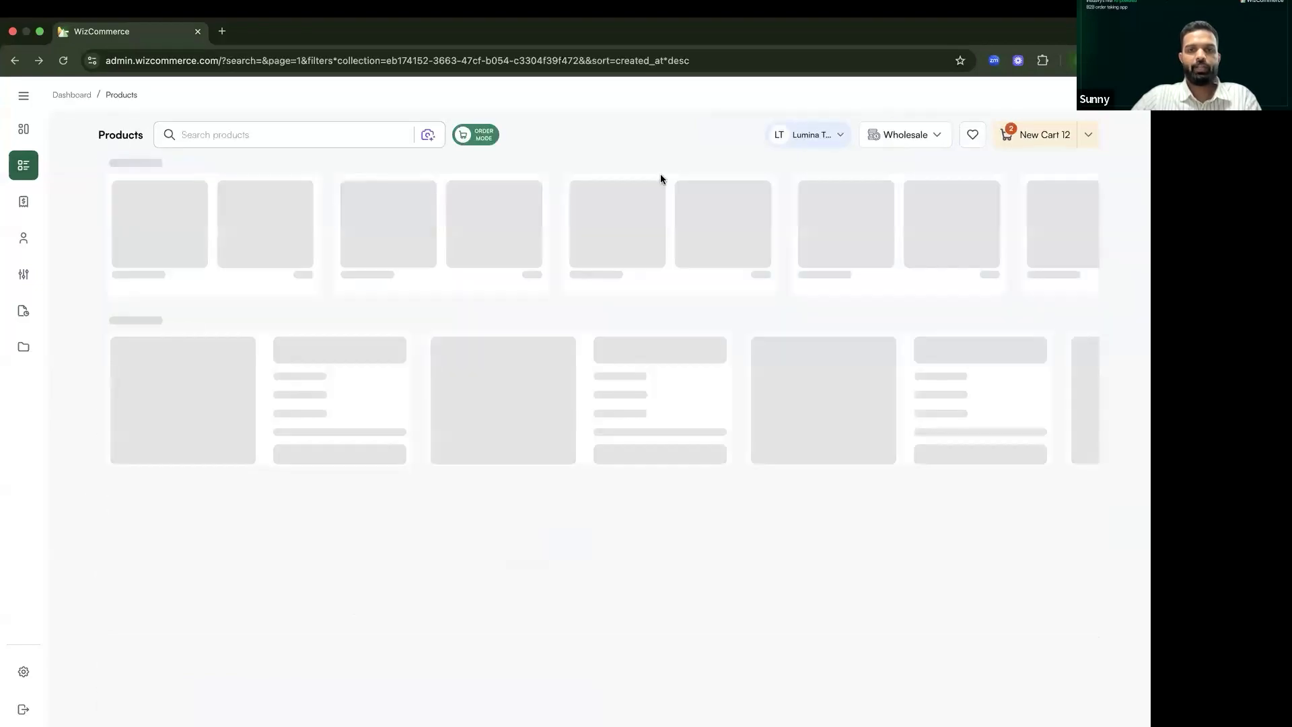
# Step: Switch the customer to Kairos Ventures, keeping that customer's existing cart
pyautogui.click(805, 138)
pyautogui.scroll(-1, 978, 375)
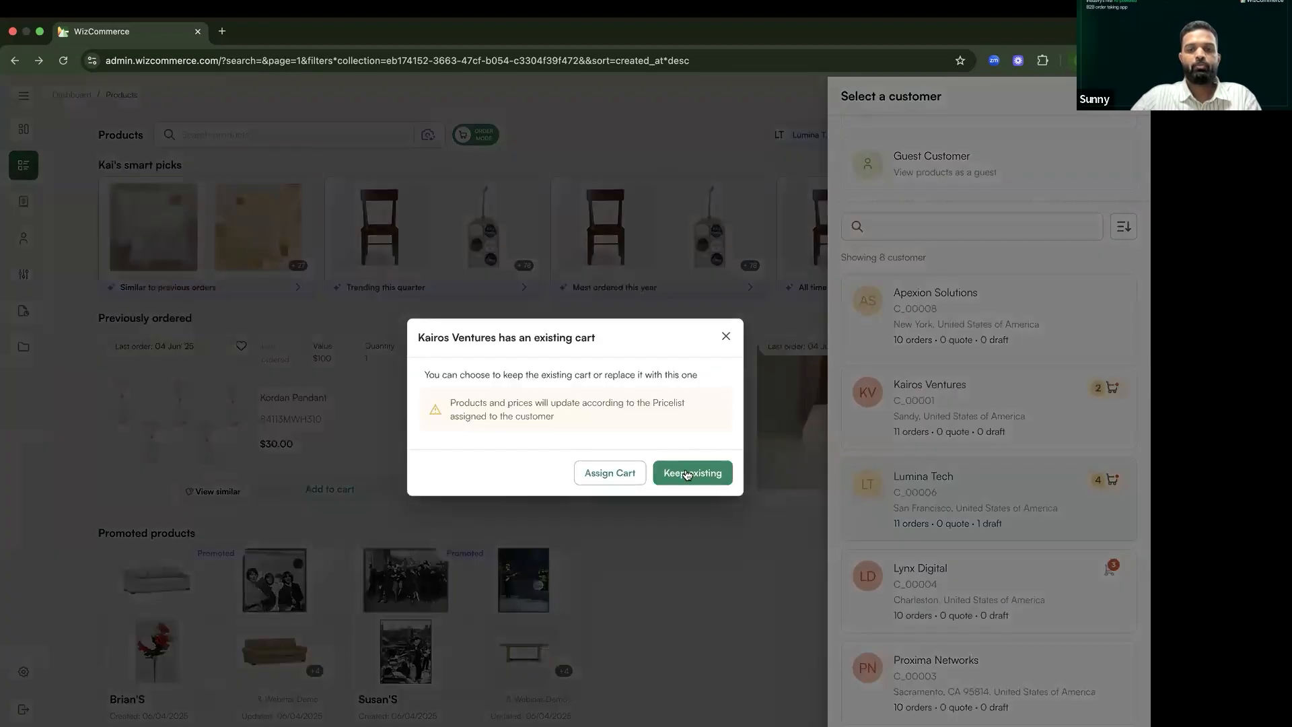
pyautogui.click(687, 474)
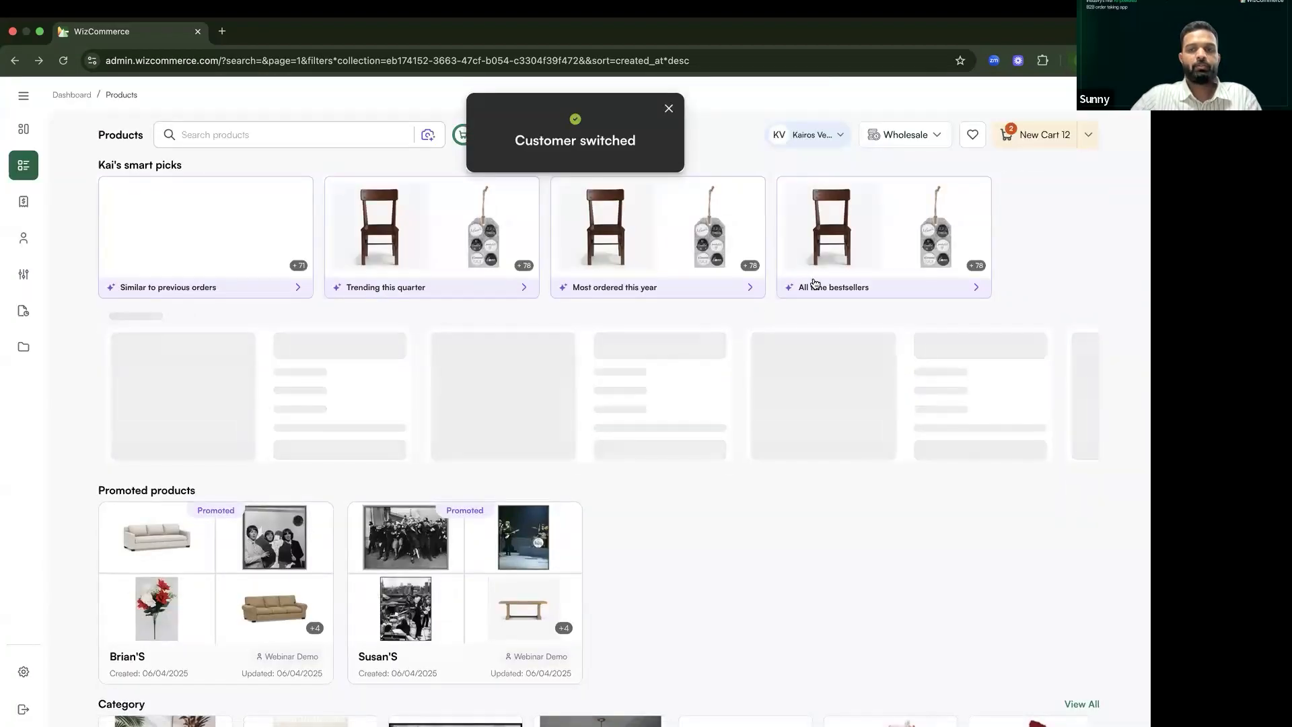
# Step: Review the Kairos Ventures wishlists, return to the Products page and switch back to the presentation
pyautogui.click(973, 134)
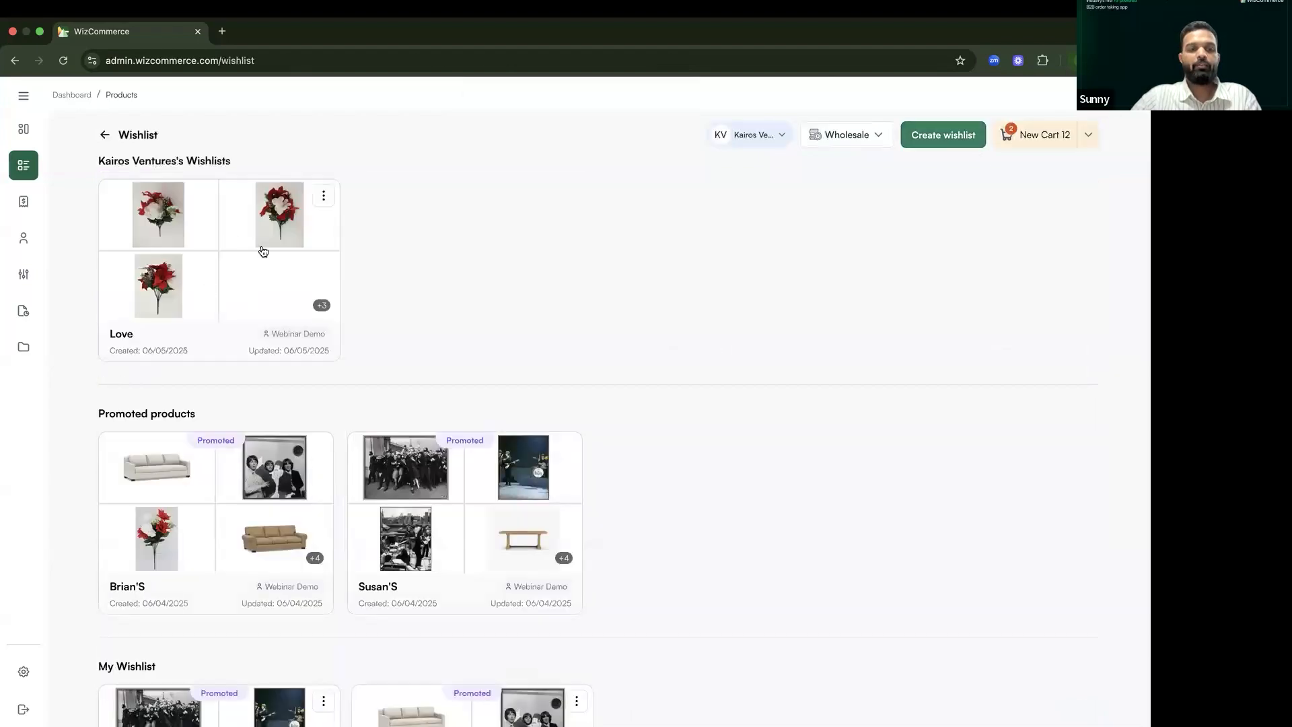
pyautogui.click(105, 135)
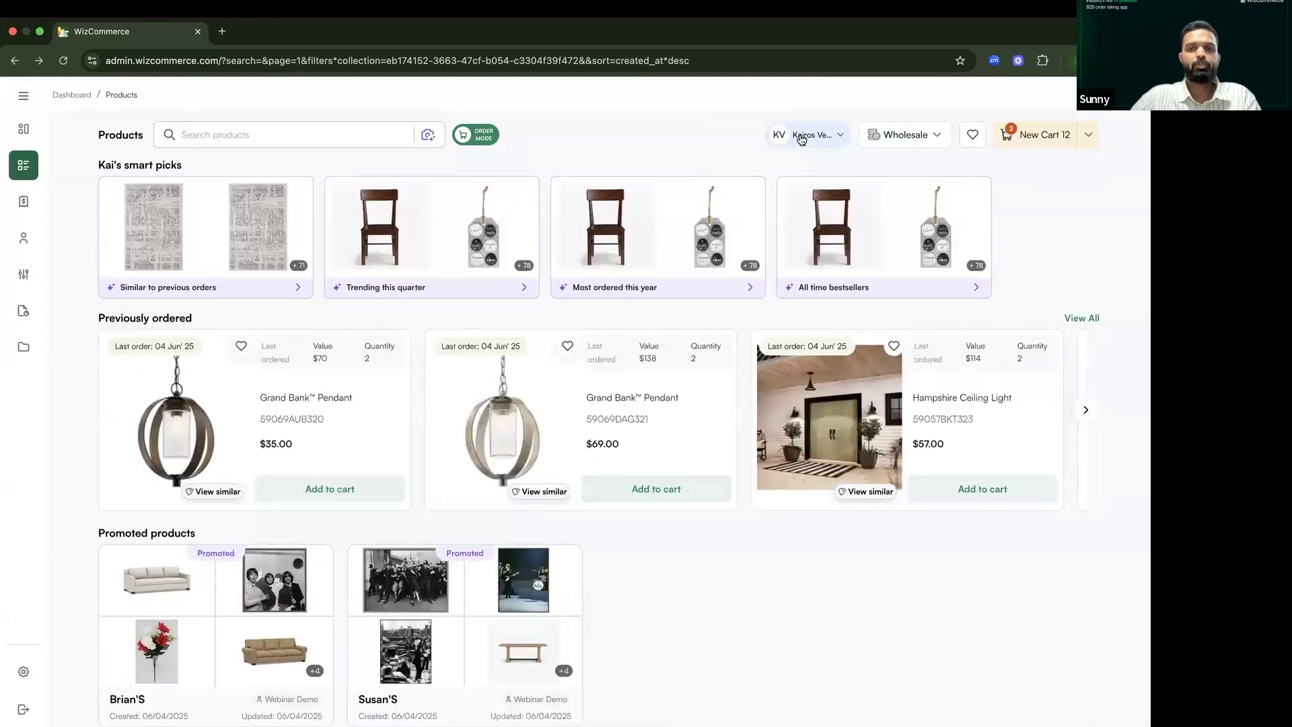
pyautogui.click(973, 137)
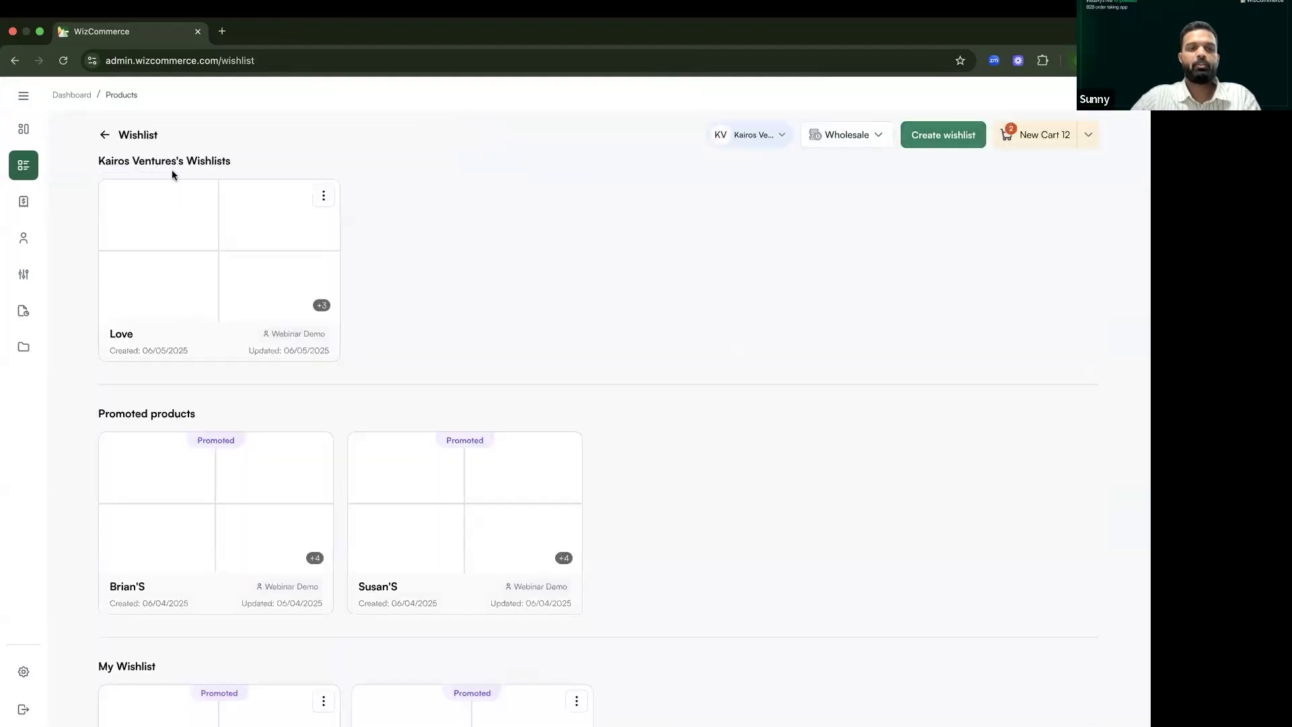
pyautogui.moveTo(110, 163); pyautogui.dragTo(263, 182)
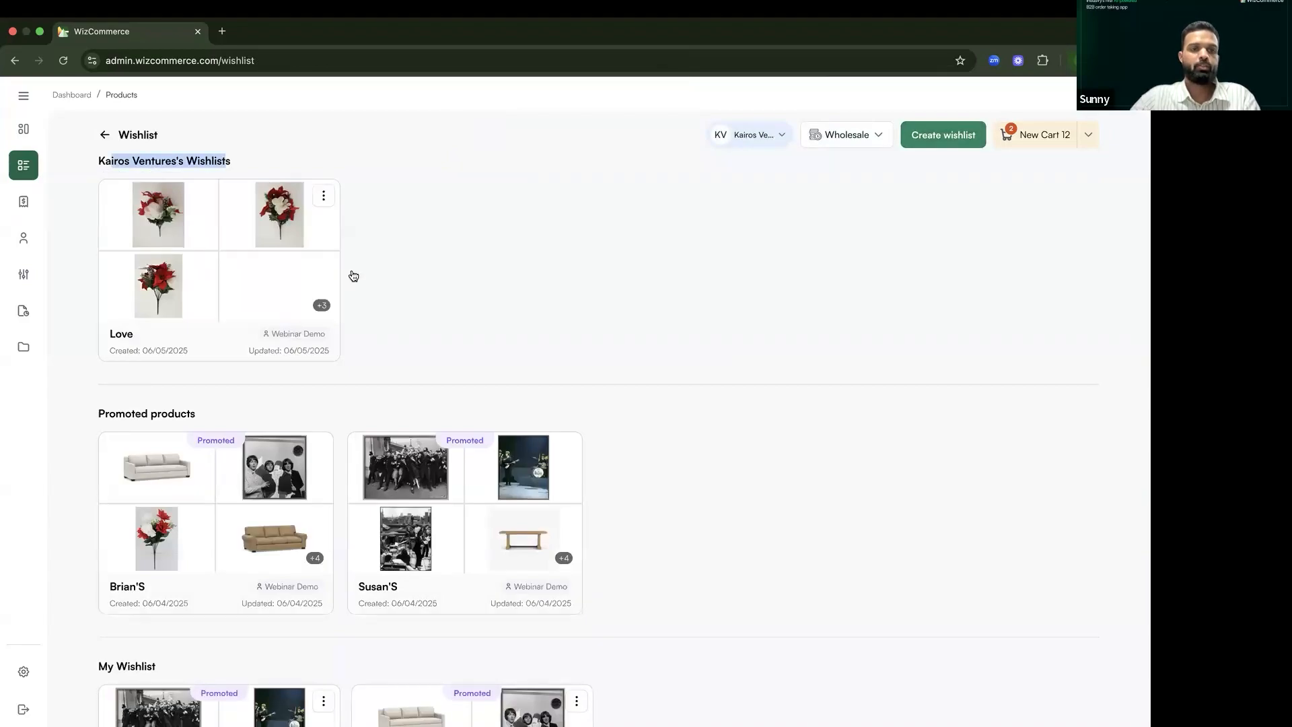
pyautogui.click(285, 157)
pyautogui.click(105, 135)
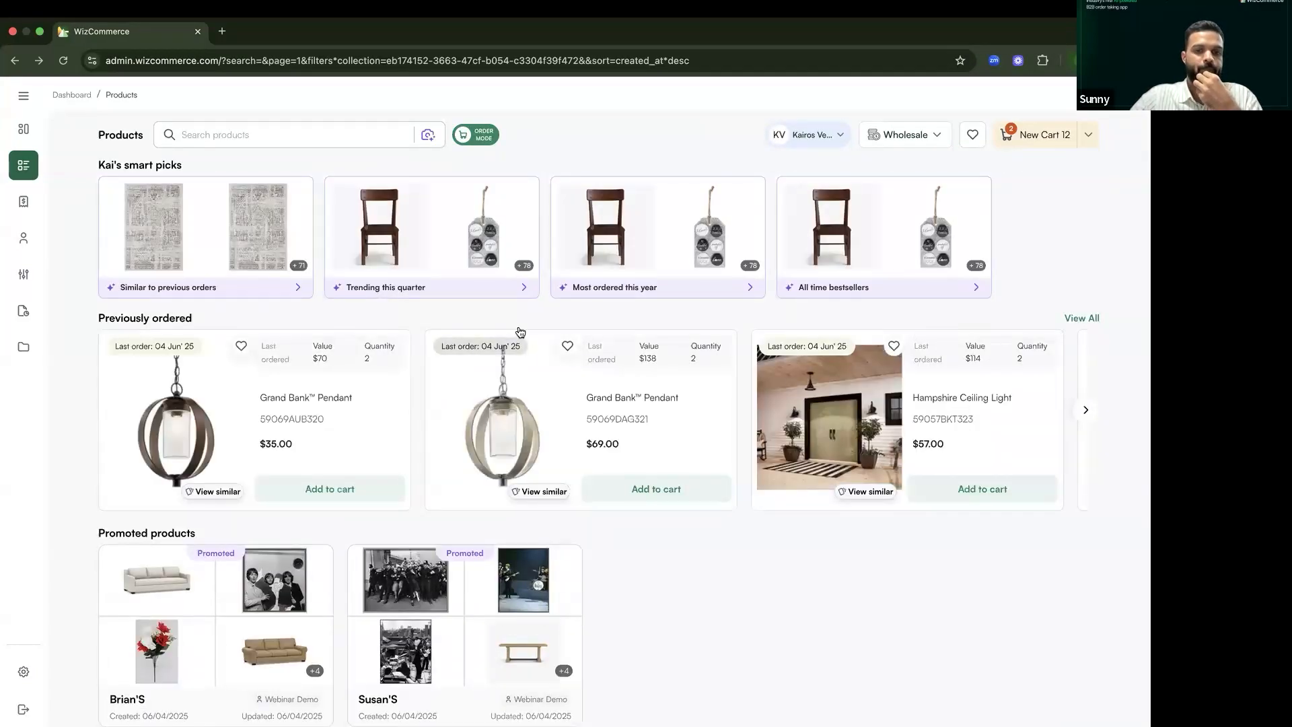
pyautogui.press('super+Tab')
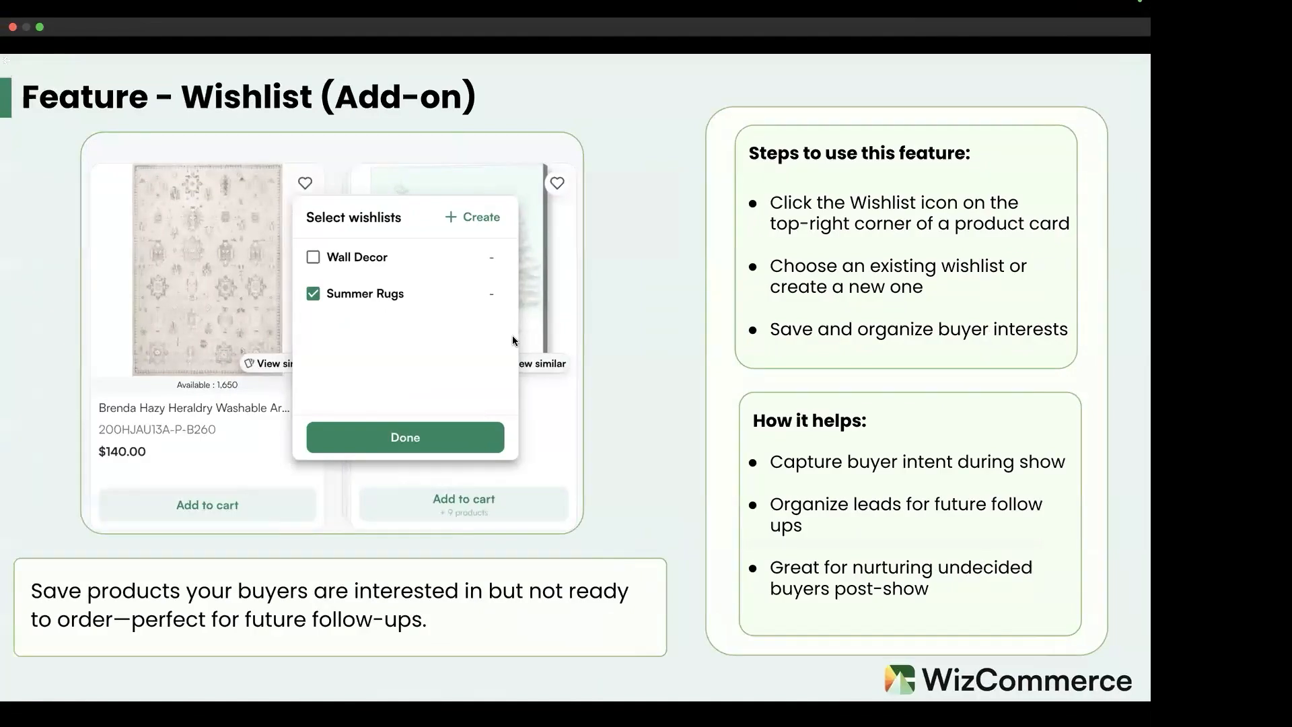
# Step: Switch to WizCommerce, open the Love wishlist of Kairos Ventures, review its available actions and return to the wishlists overview
pyautogui.press('super+Tab')
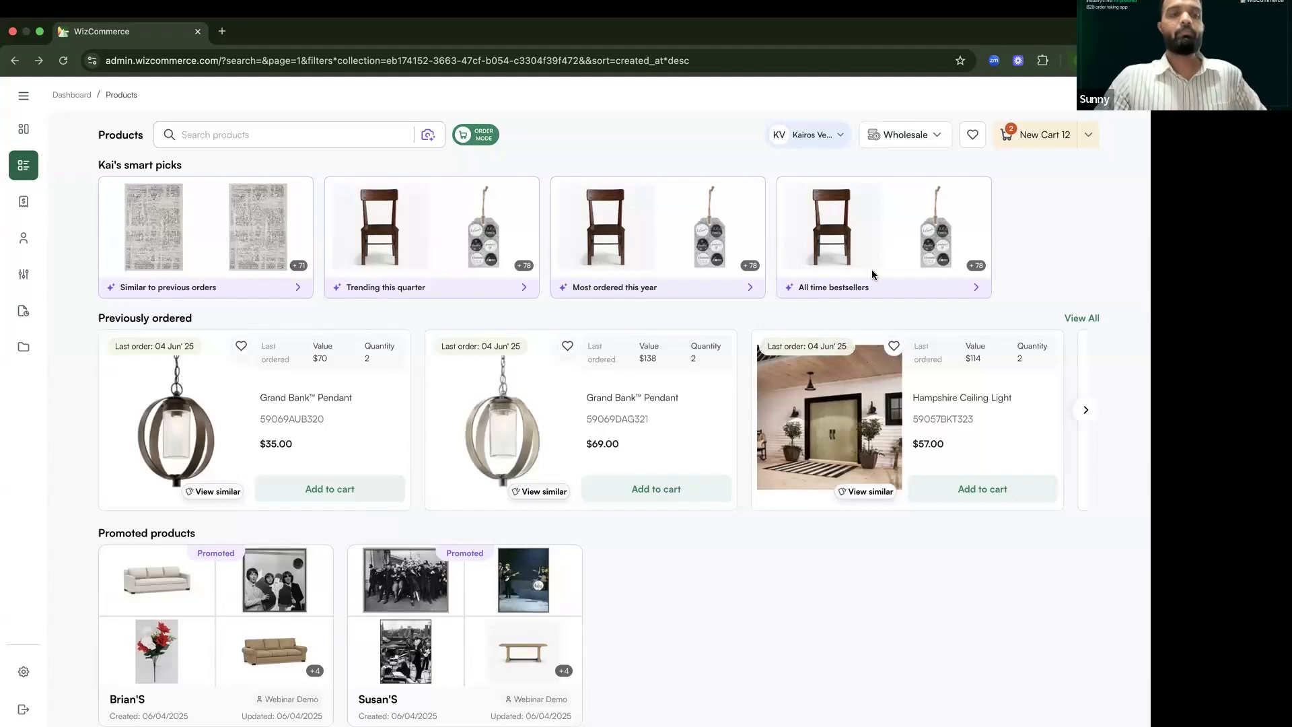
pyautogui.click(972, 139)
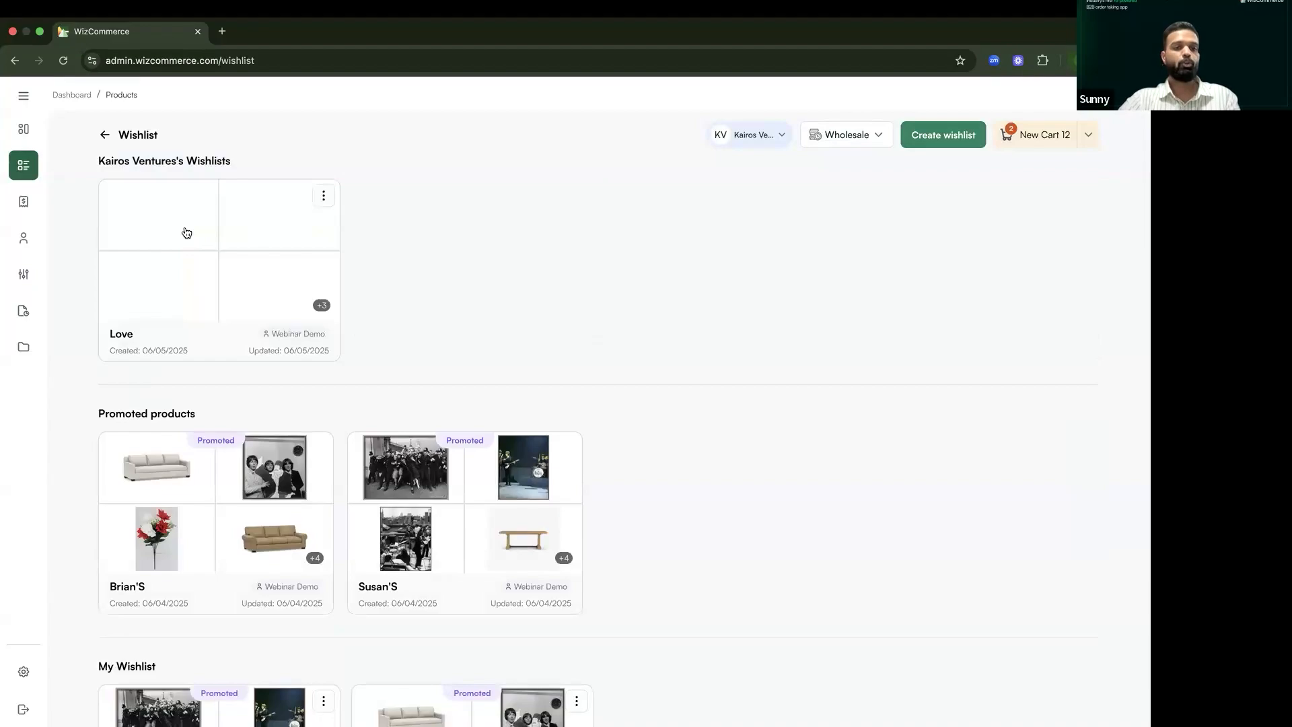
pyautogui.click(185, 229)
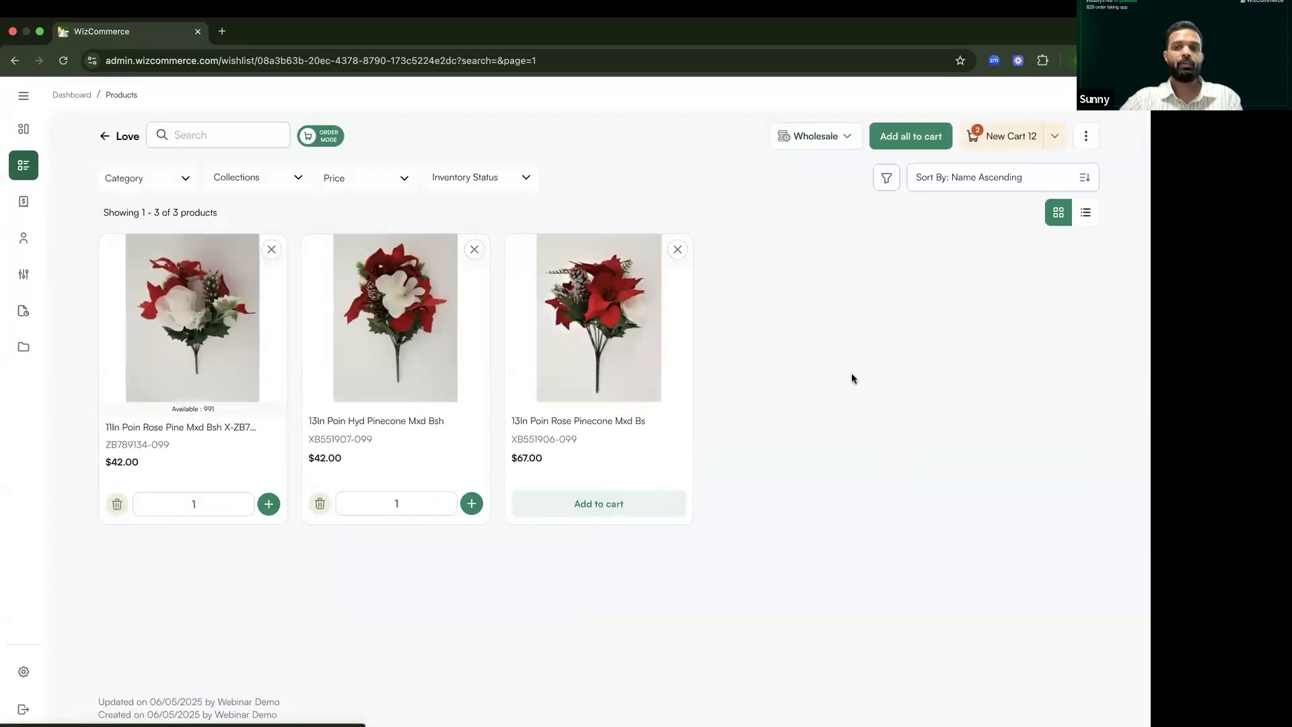
pyautogui.click(1086, 137)
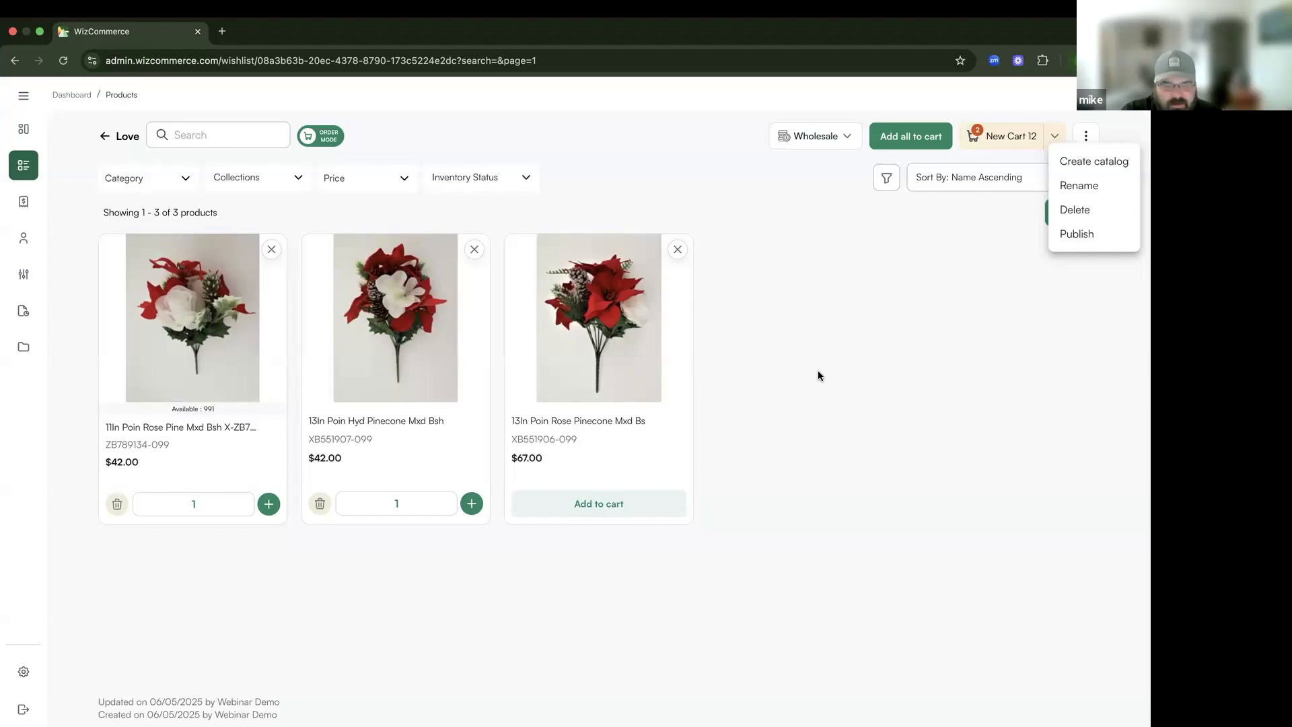
pyautogui.click(700, 200)
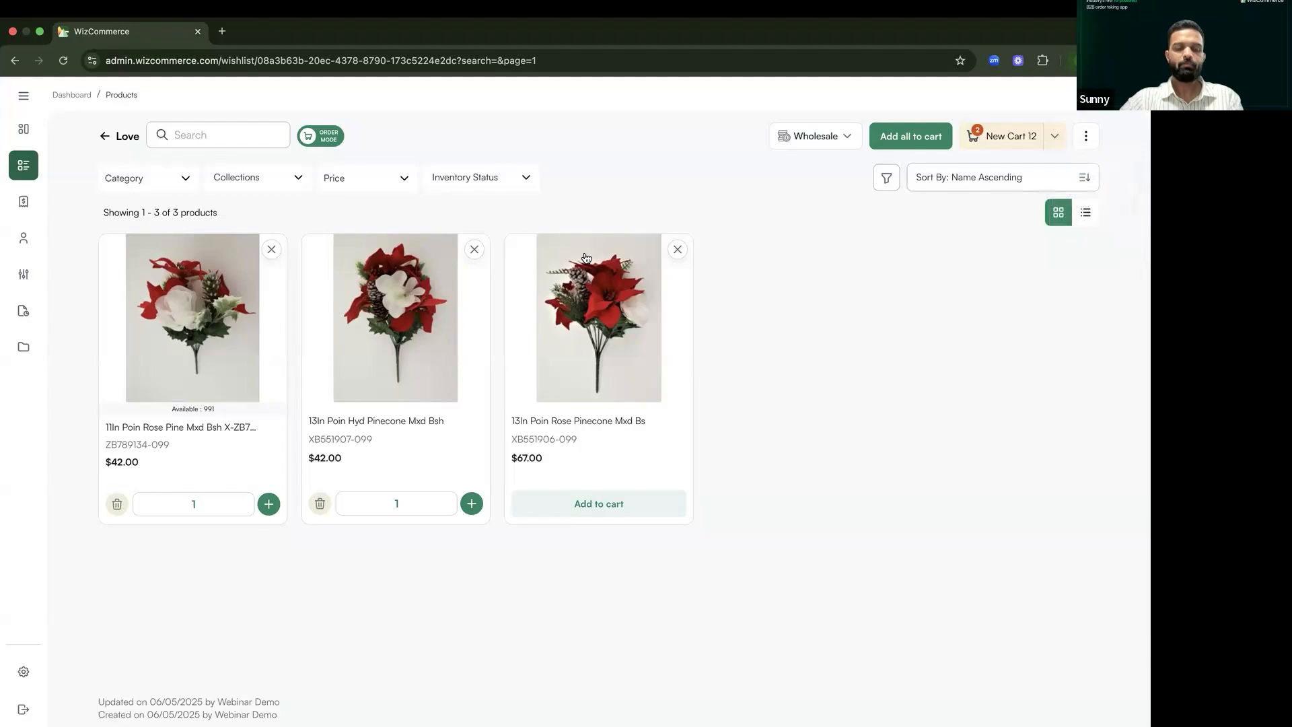
pyautogui.click(104, 136)
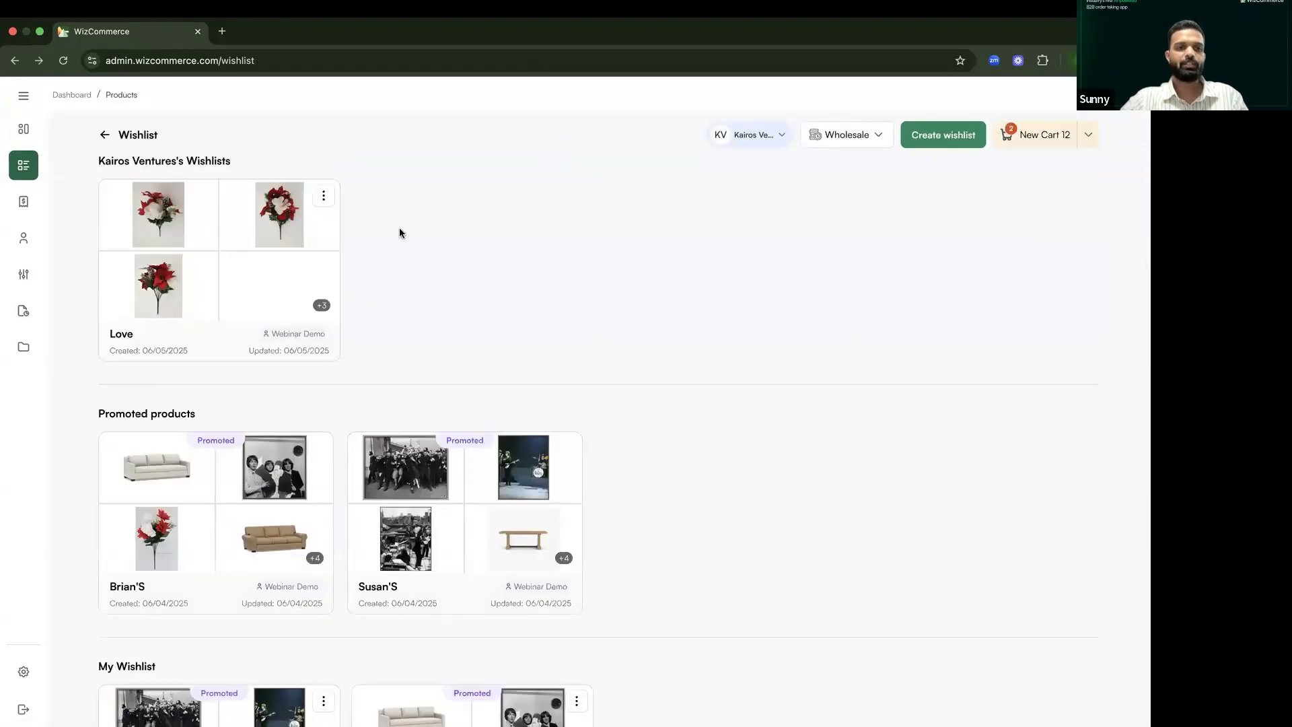
# Step: Switch to the presentation, advance to the Promote Wishlist slide and switch back to WizCommerce
pyautogui.hotkey('ctrl', 'Left')
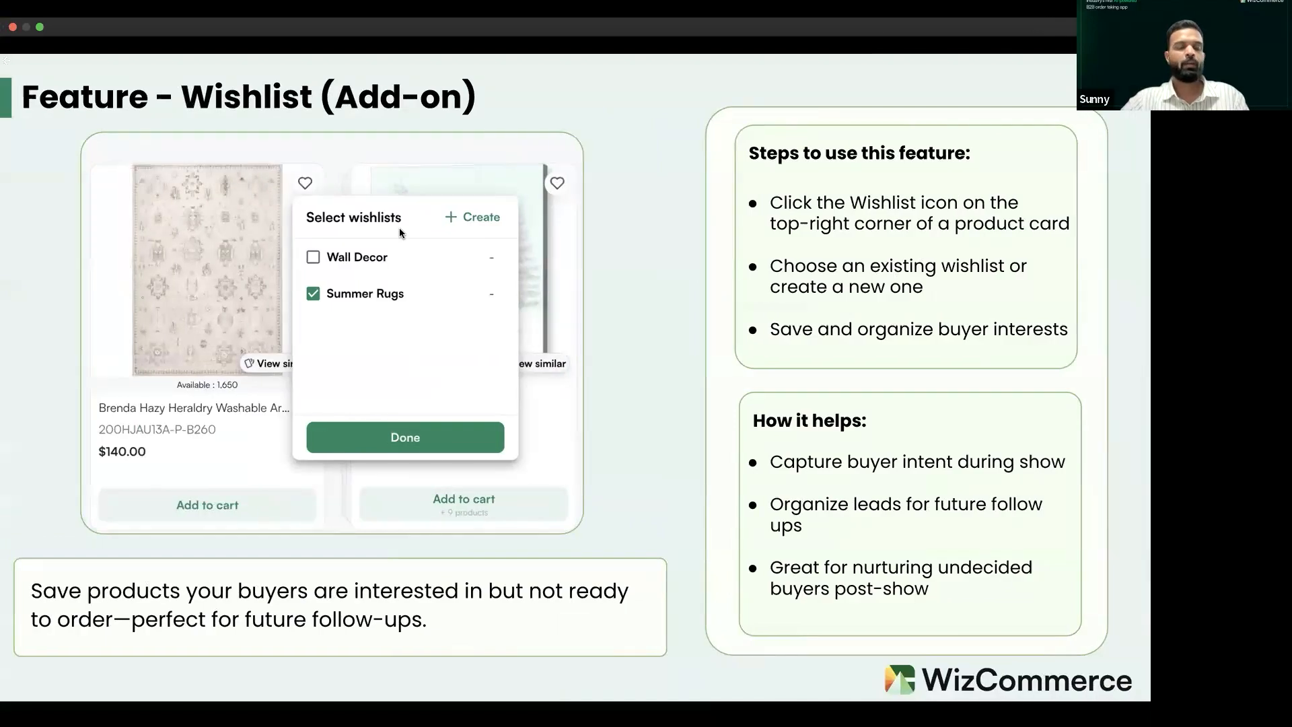
pyautogui.press('Right')
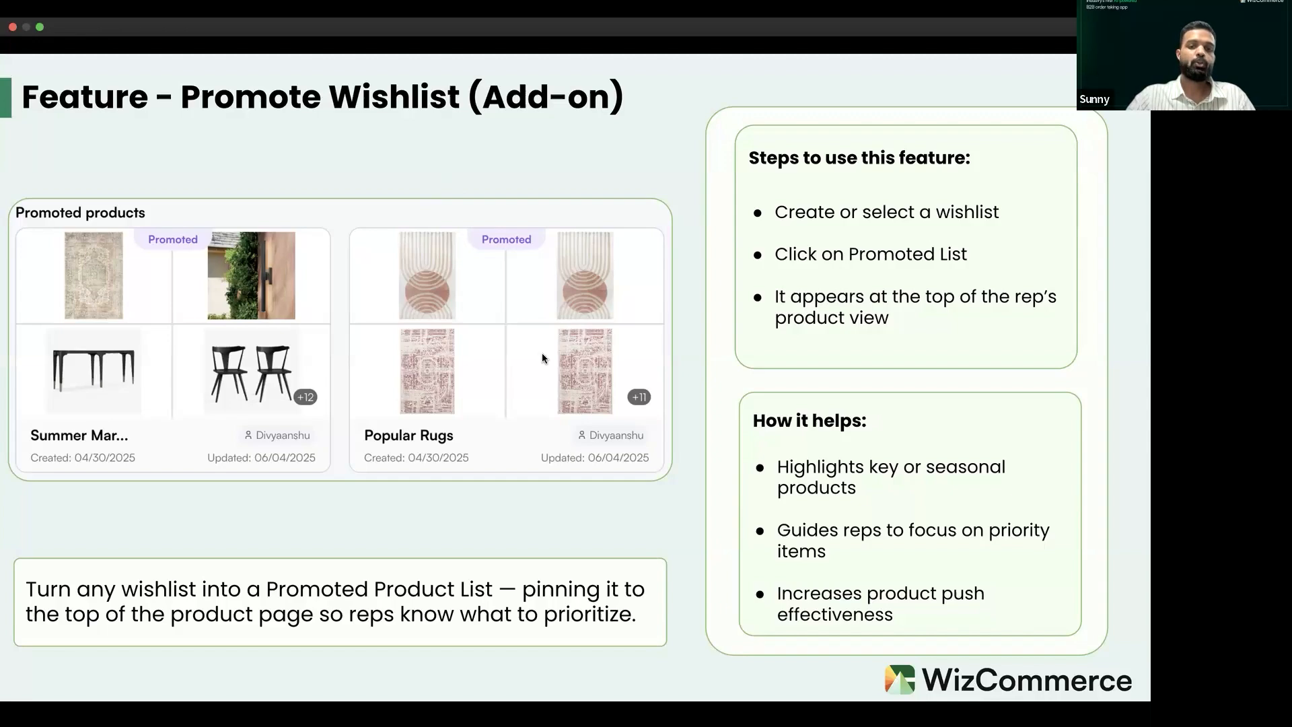
pyautogui.hotkey('ctrl', 'Right')
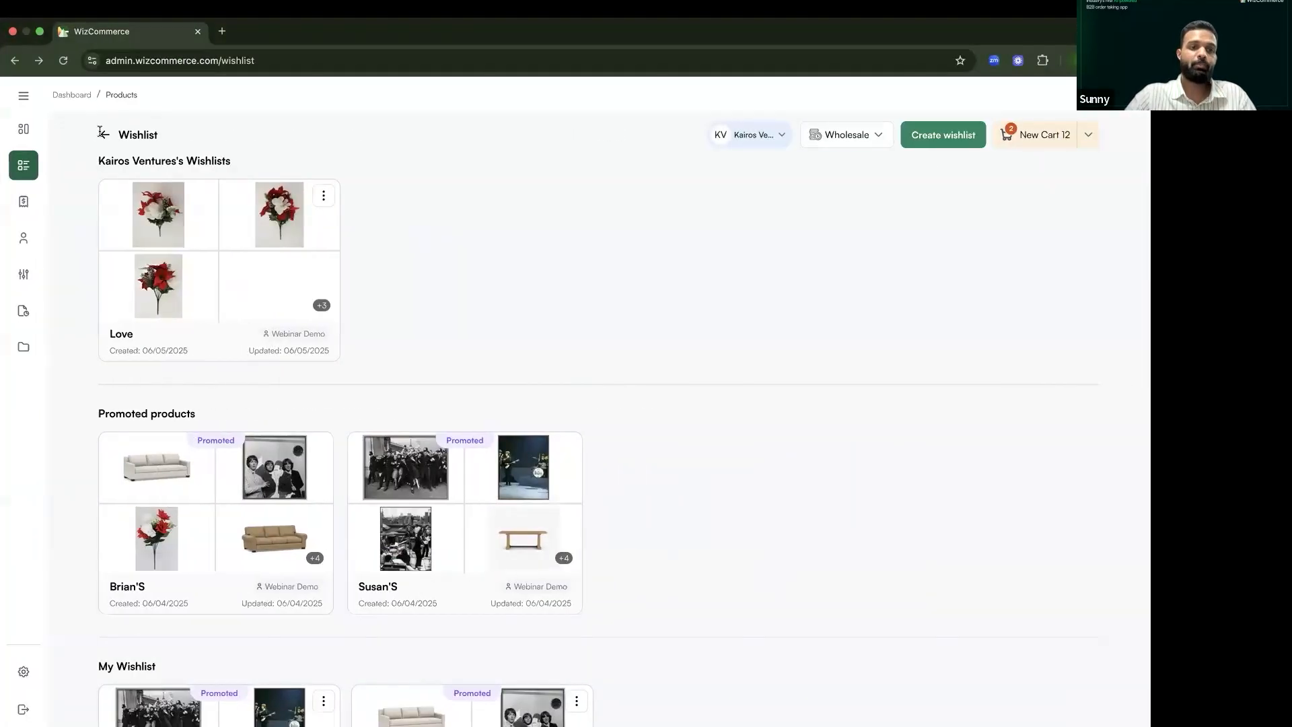
# Step: Look over the Products page, then open the wishlists and check the available actions of the first promoted list under My Wishlist
pyautogui.click(101, 133)
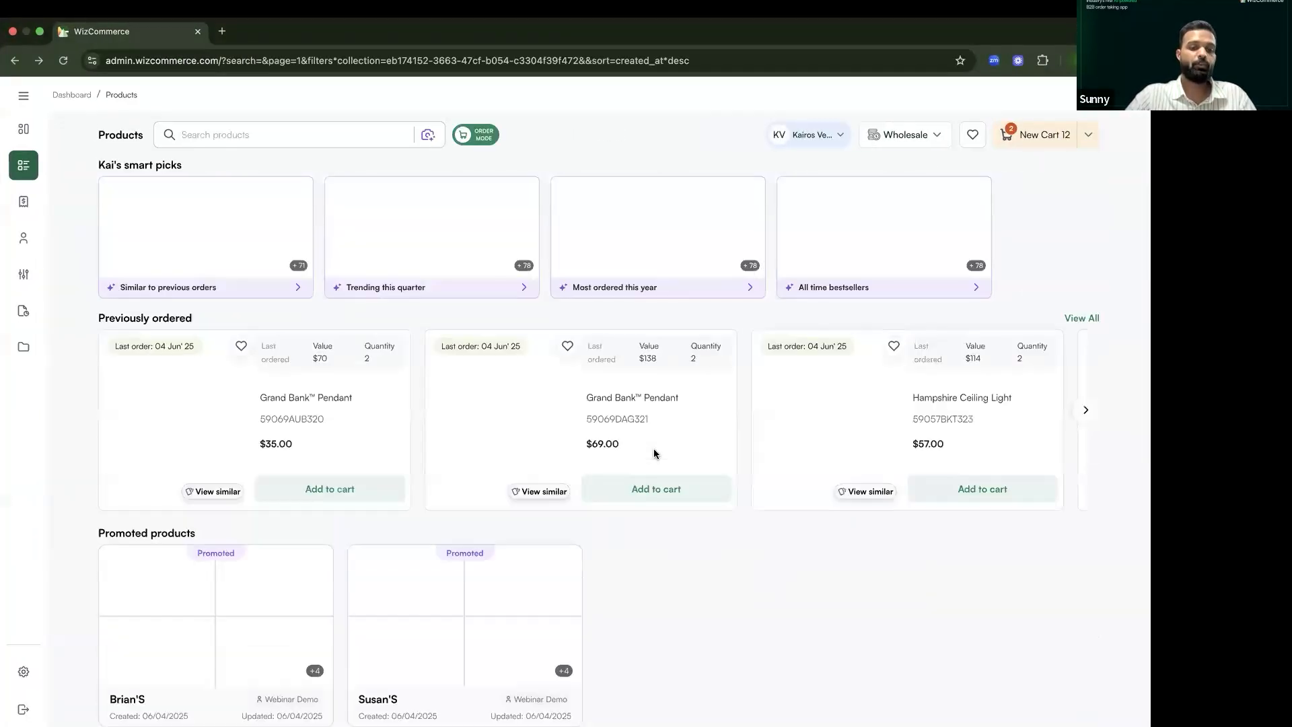
pyautogui.scroll(-12, 653, 451)
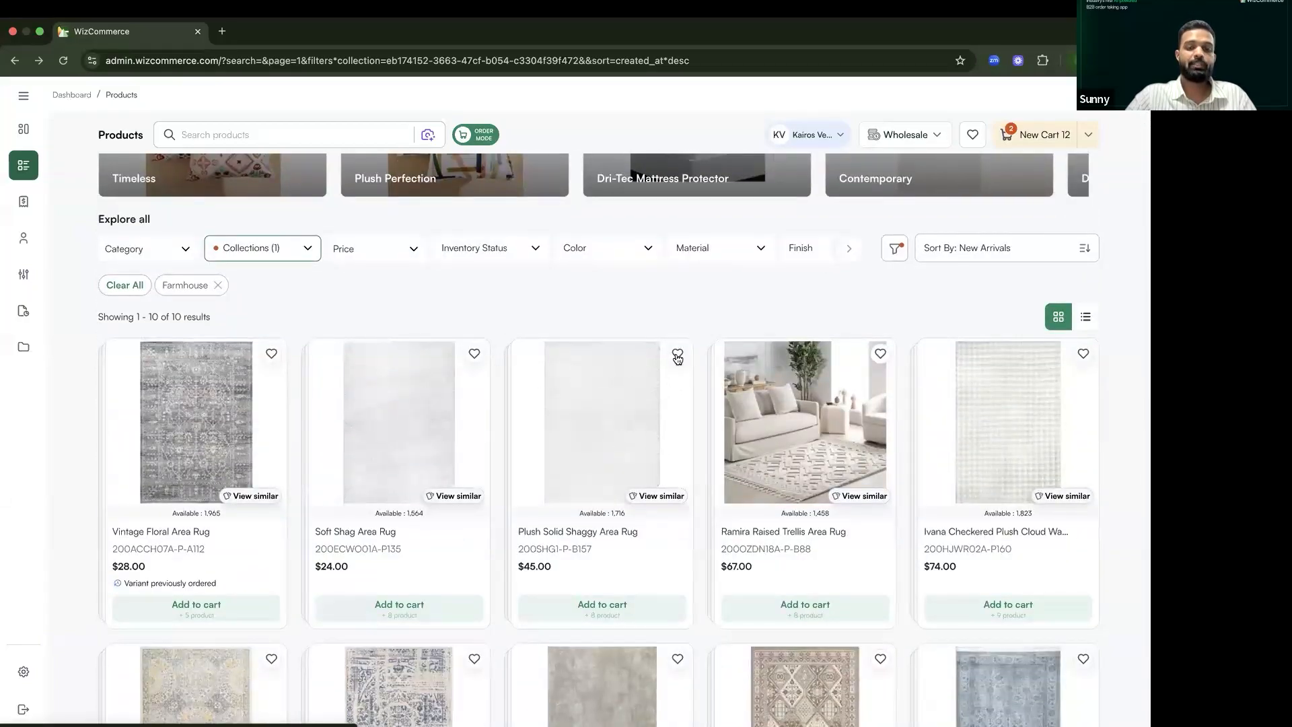
pyautogui.scroll(10, 694, 360)
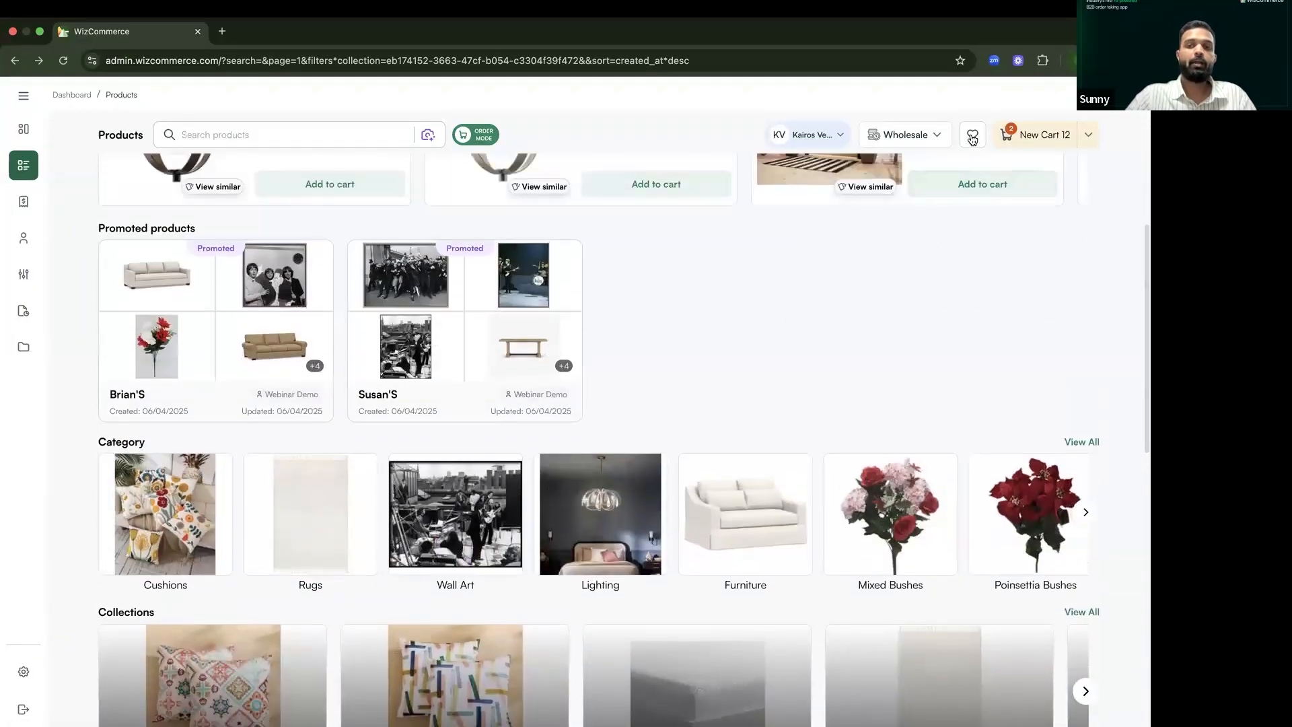
pyautogui.click(972, 137)
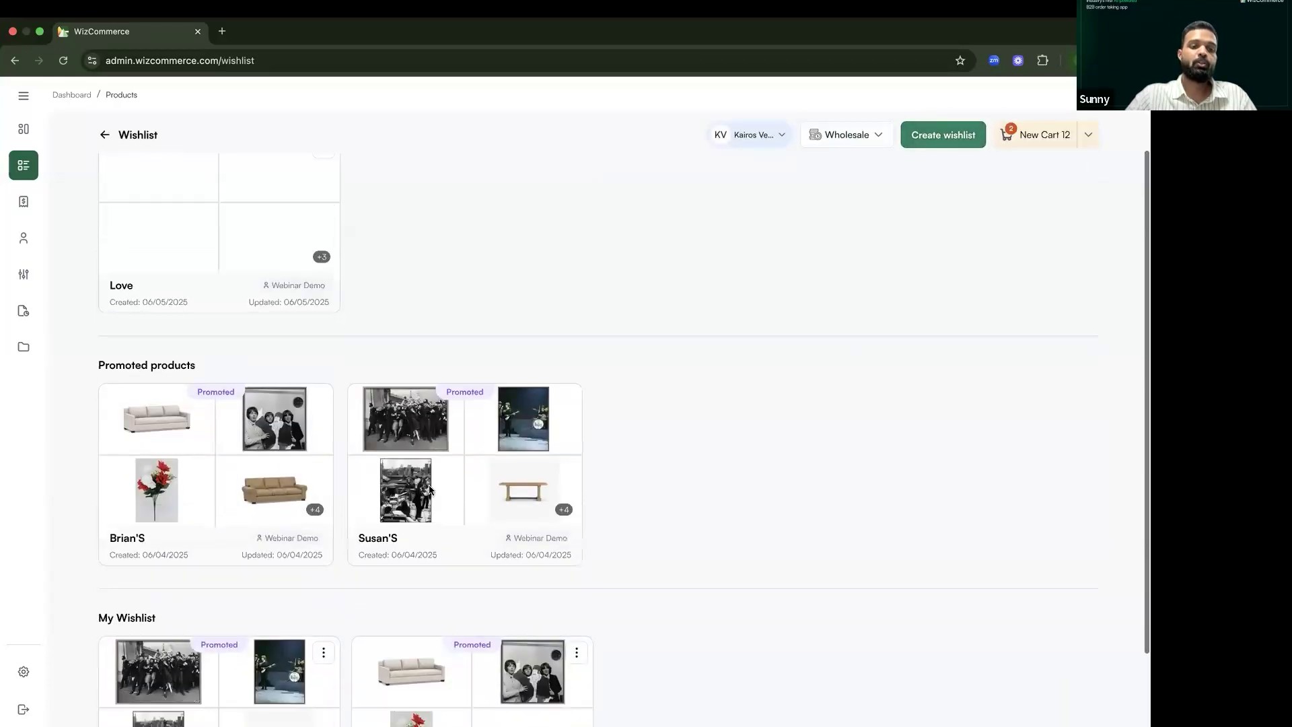
pyautogui.scroll(-2, 429, 490)
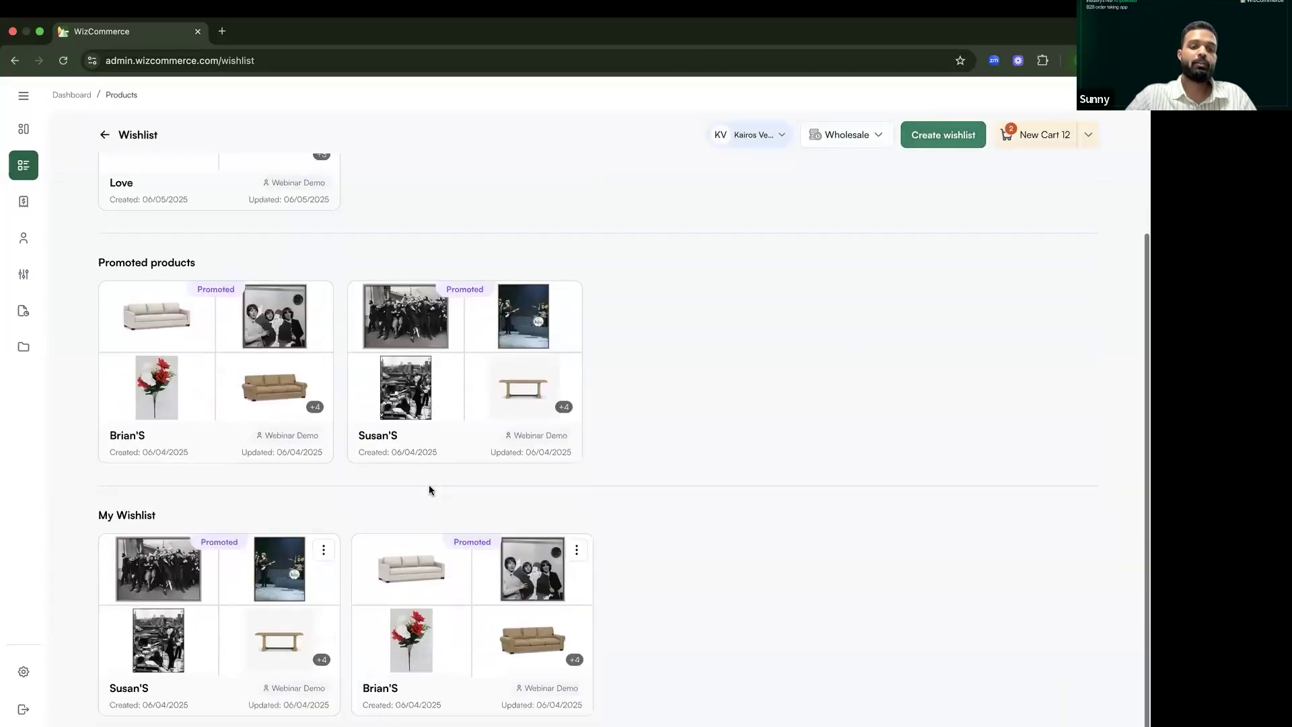
pyautogui.click(323, 552)
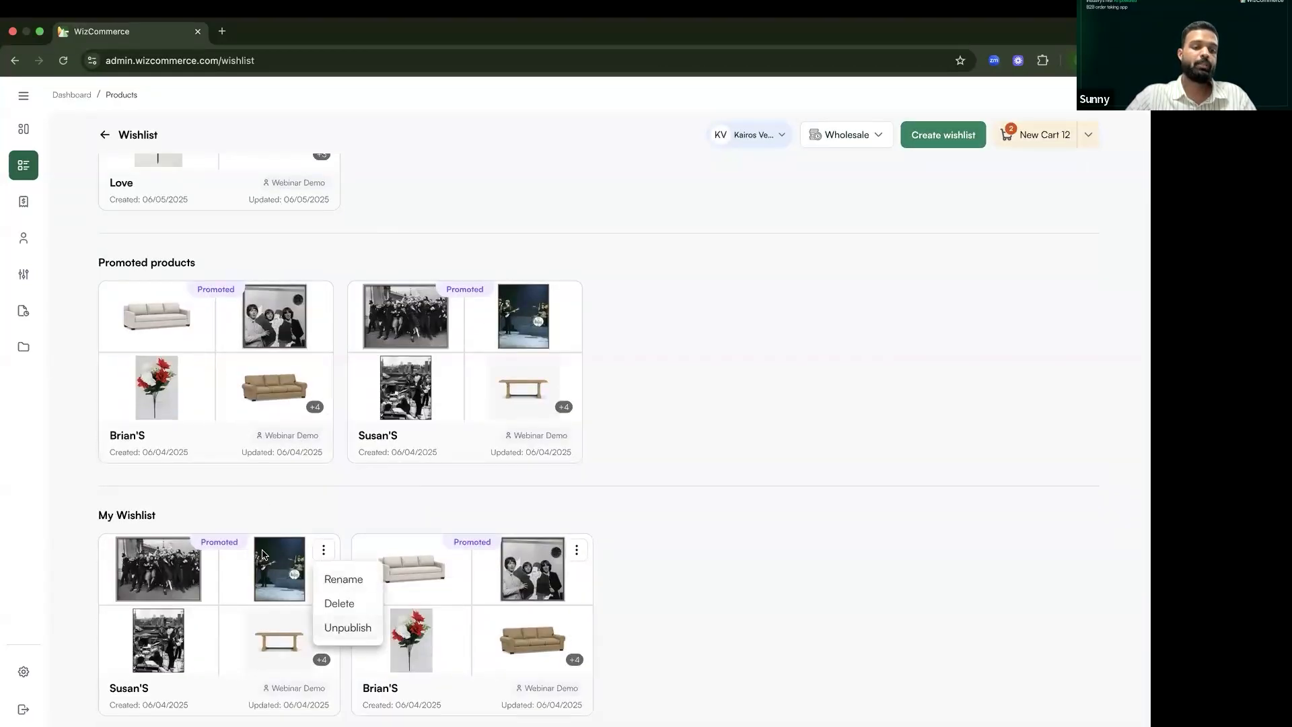
pyautogui.click(271, 510)
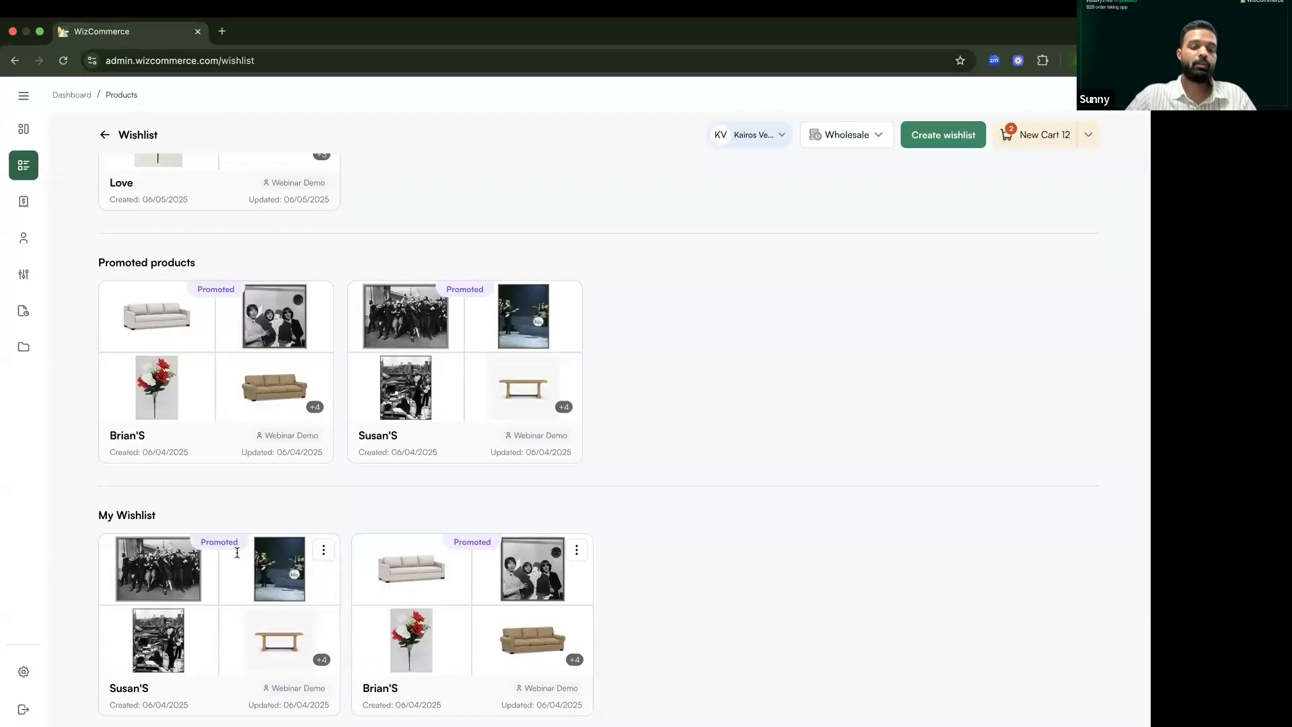
pyautogui.scroll(3, 303, 526)
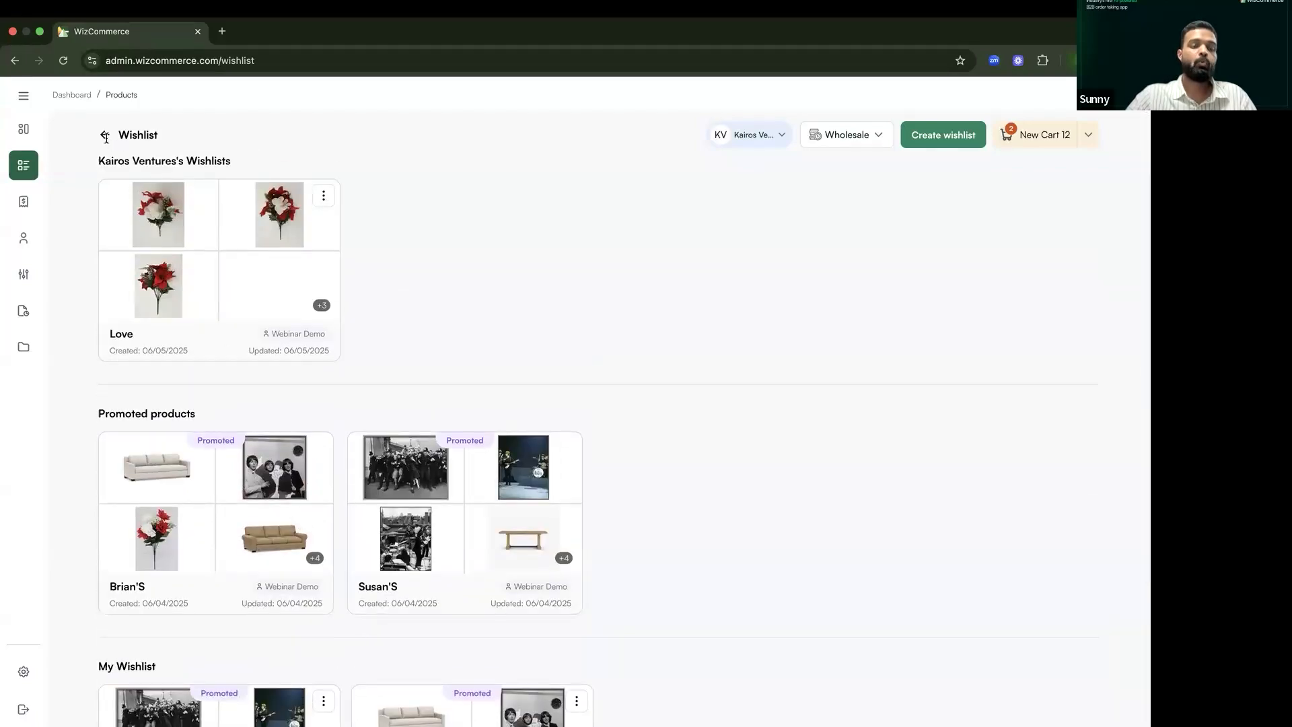
# Step: Return to the Products page, review the items in the first promoted product list and go back to the Products page
pyautogui.click(256, 355)
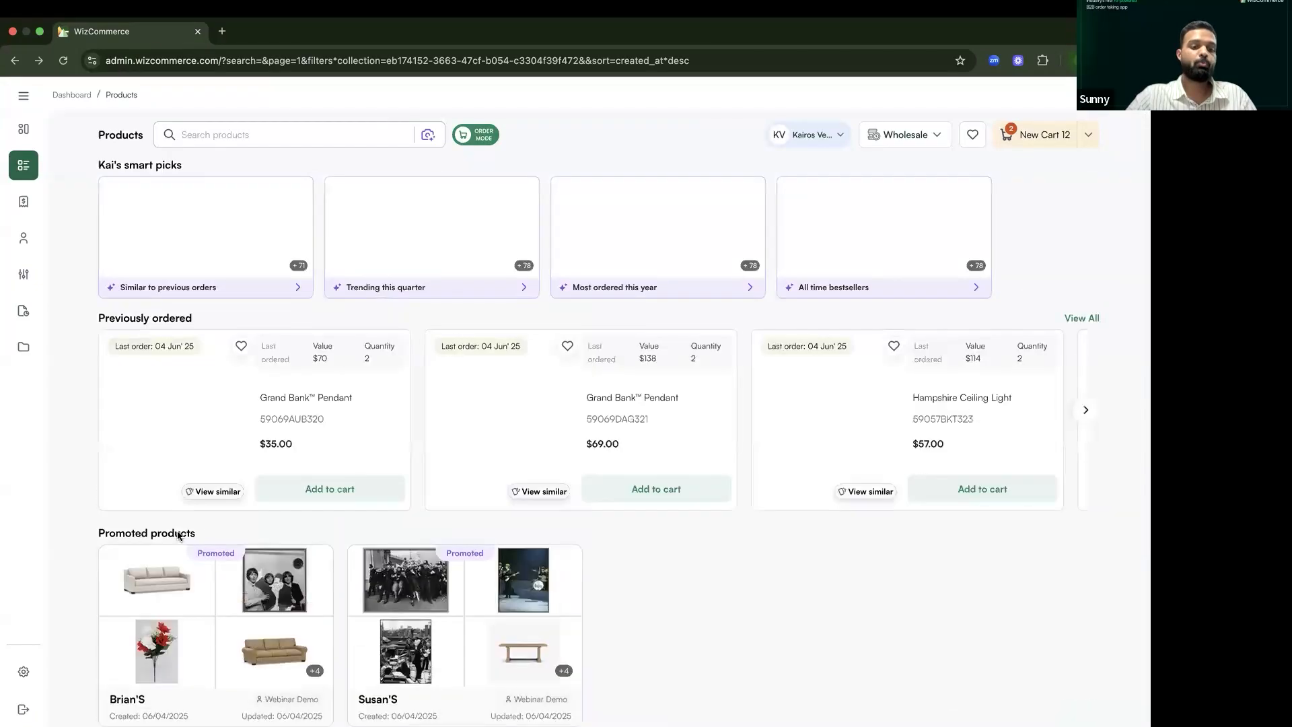
pyautogui.scroll(-1, 220, 536)
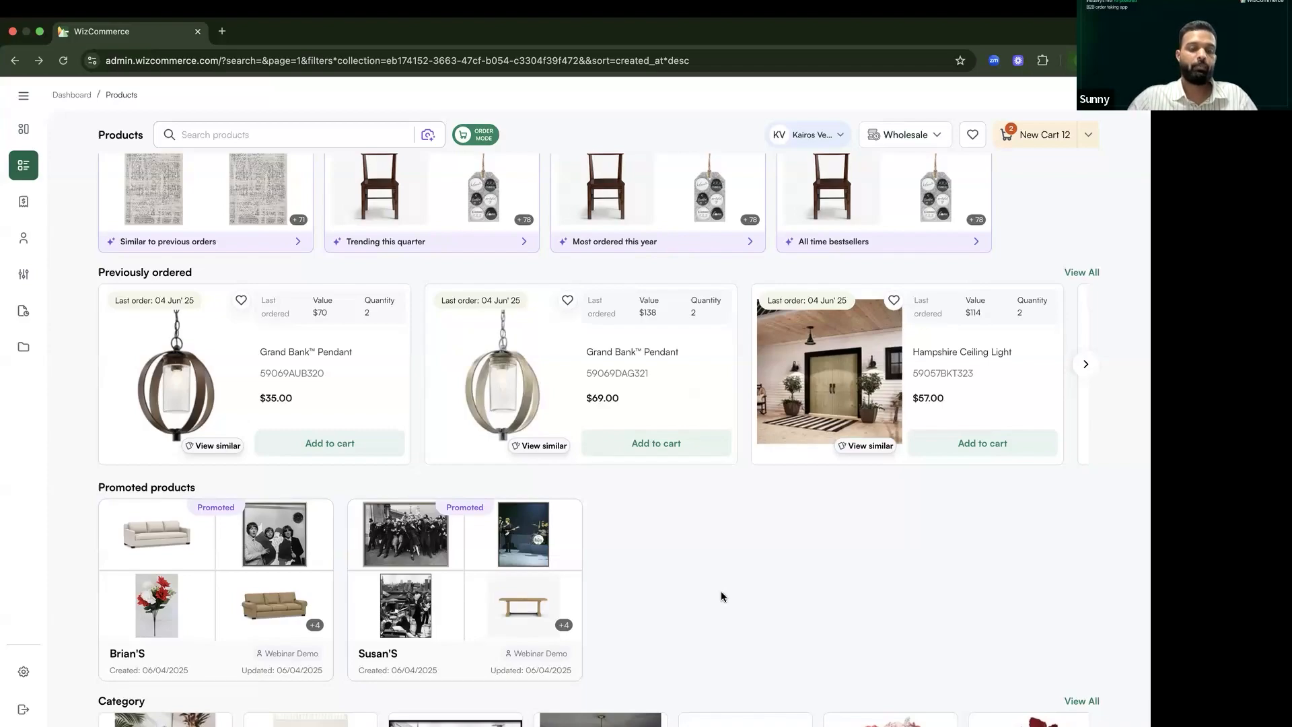
pyautogui.click(201, 538)
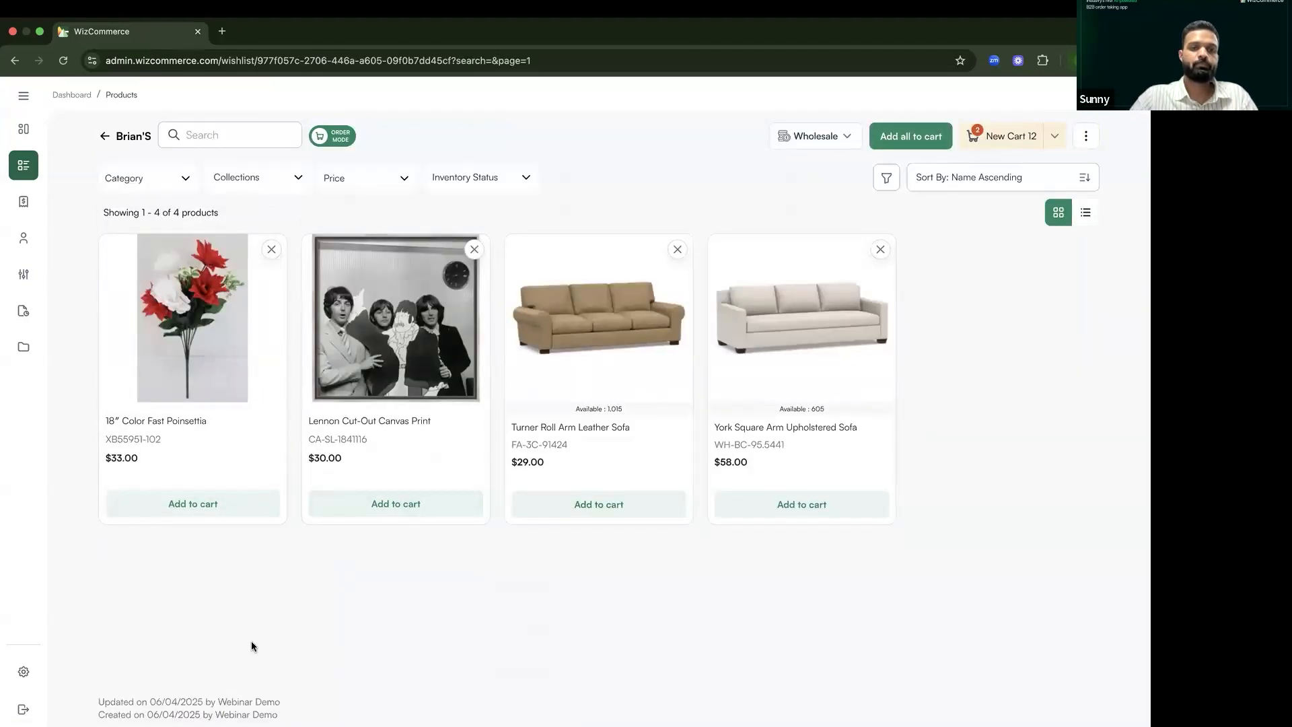
pyautogui.click(105, 135)
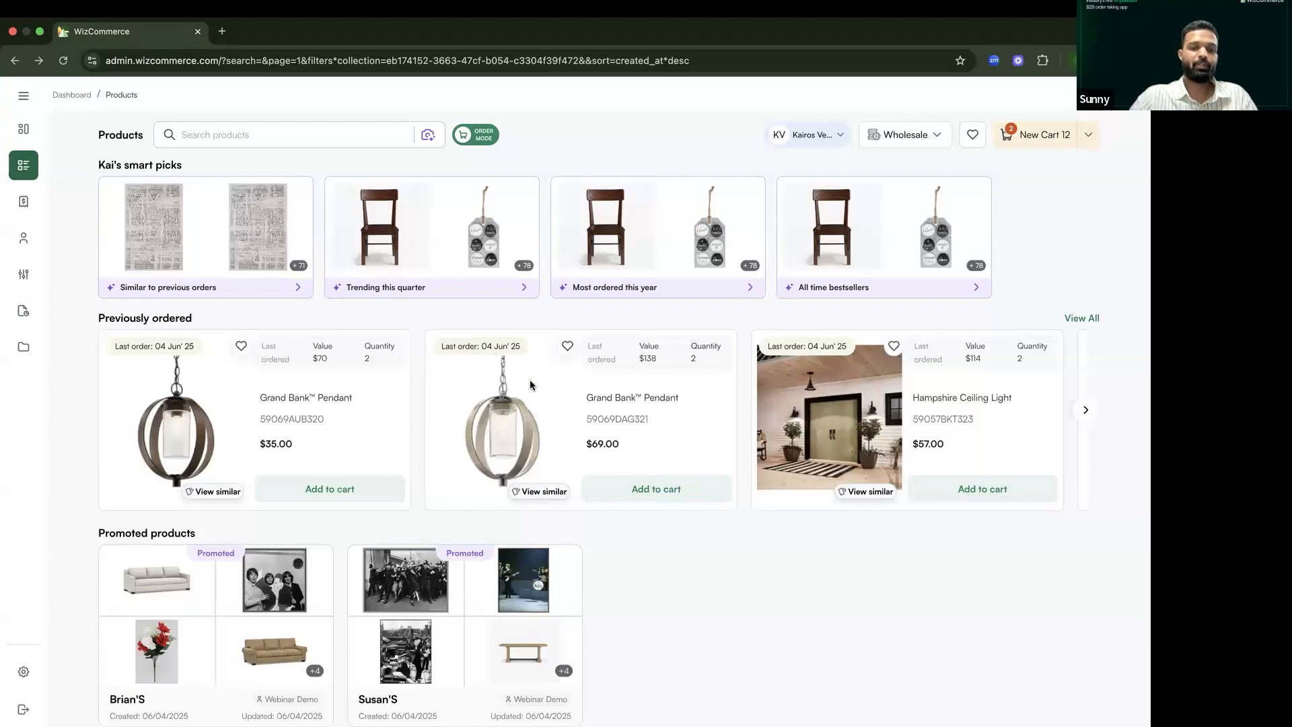
pyautogui.scroll(-3, 632, 511)
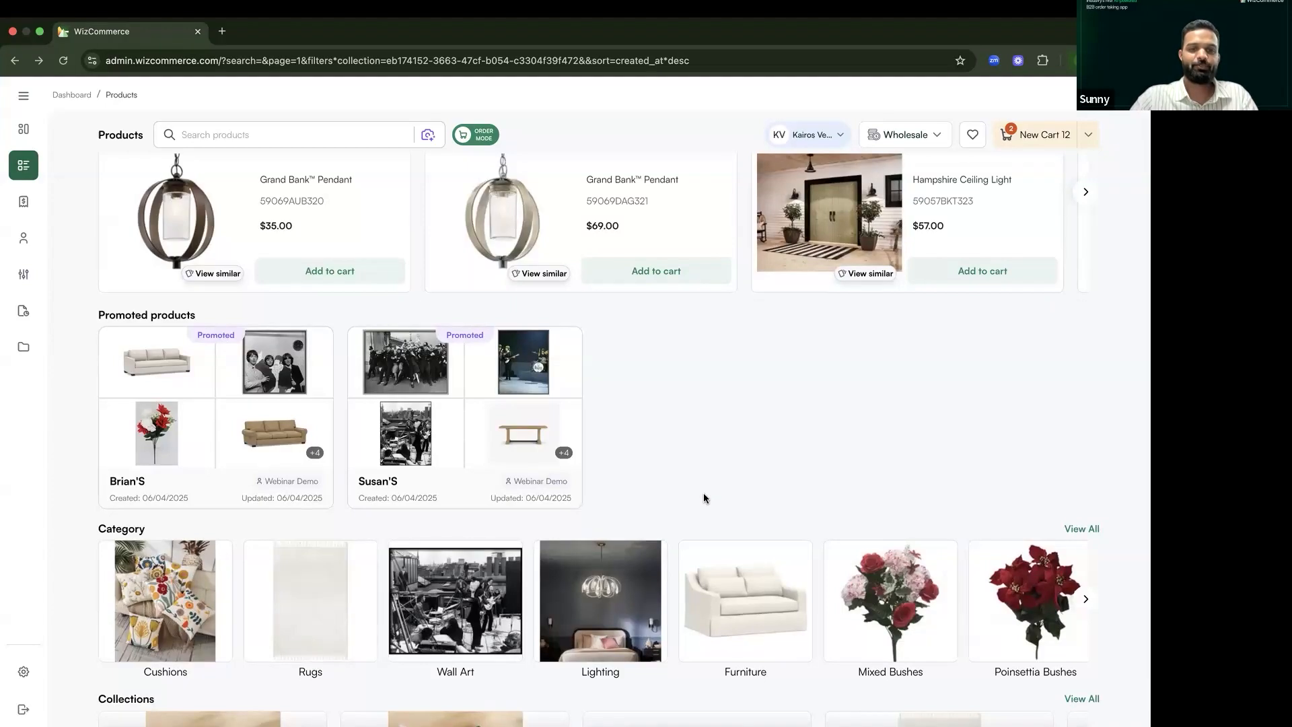
# Step: Switch to the presentation, advance to the Catalog slide and switch back to WizCommerce
pyautogui.hotkey('ctrl', 'Left')
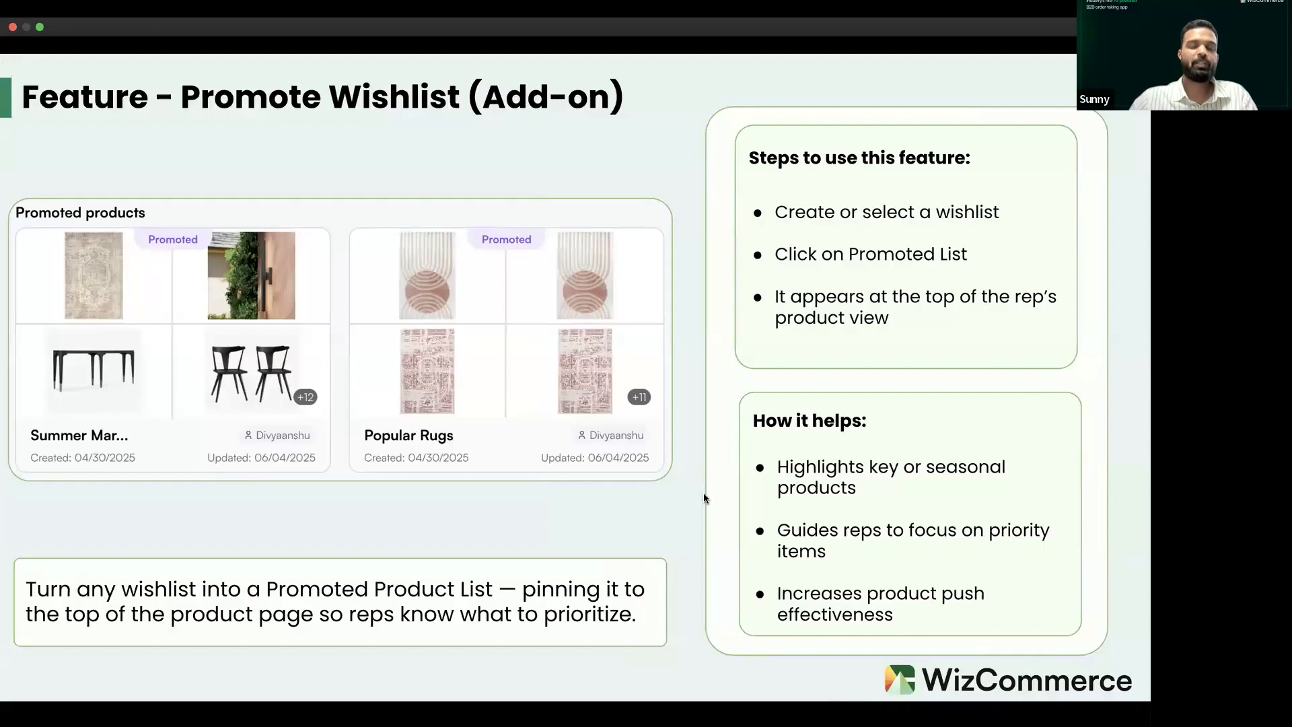
pyautogui.press('Right')
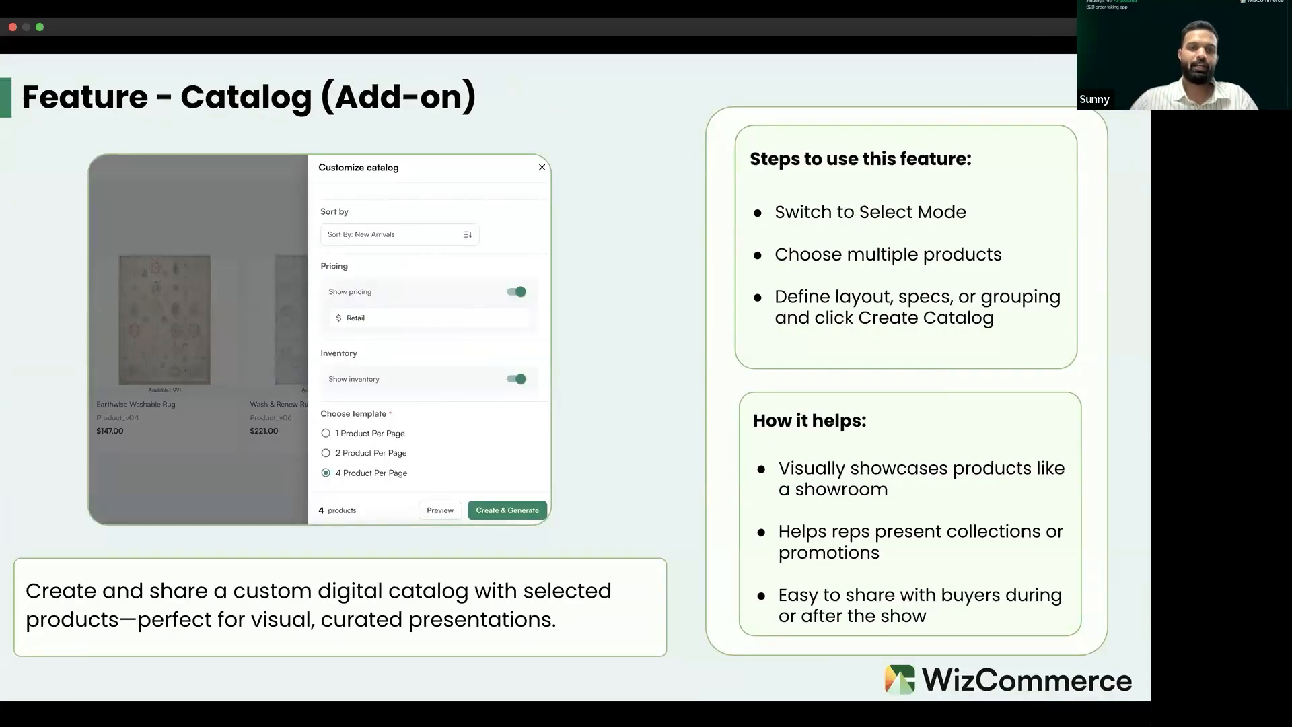
pyautogui.hotkey('ctrl', 'Right')
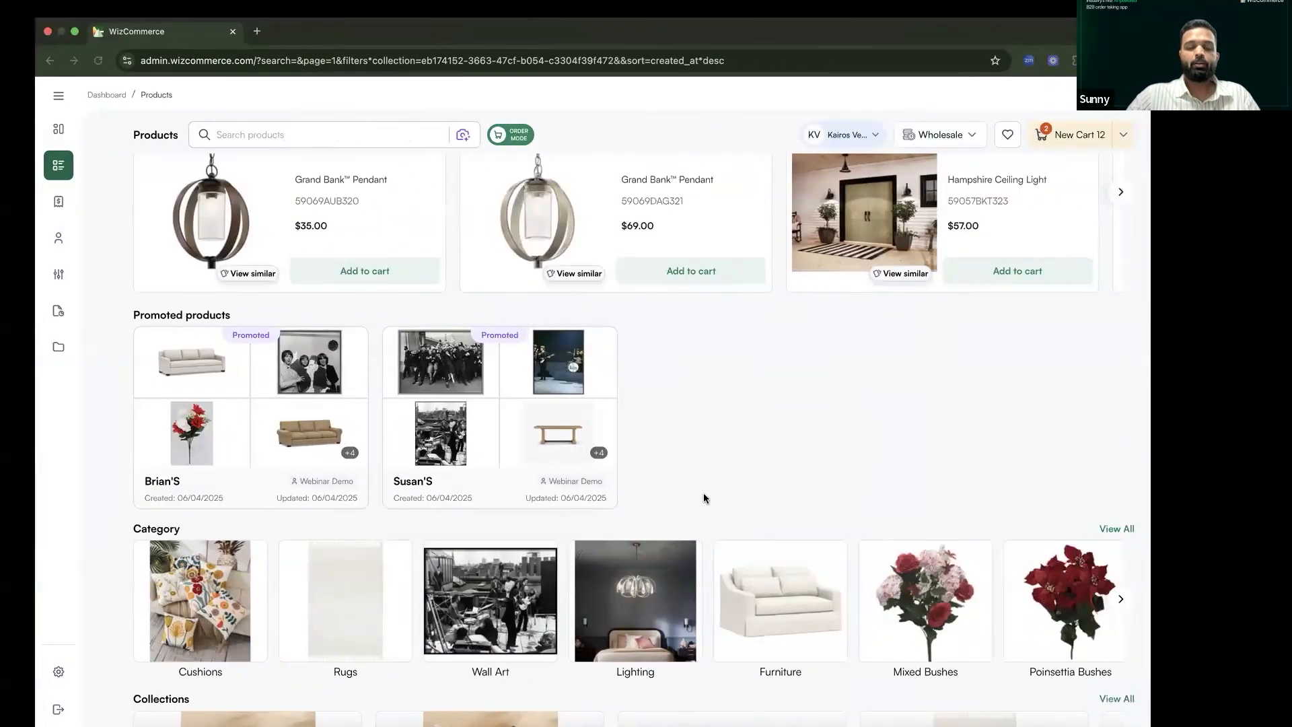
# Step: Revisit the Kairos Ventures wishlists overview and return to the promoted lists on the Products page
pyautogui.scroll(3, 750, 439)
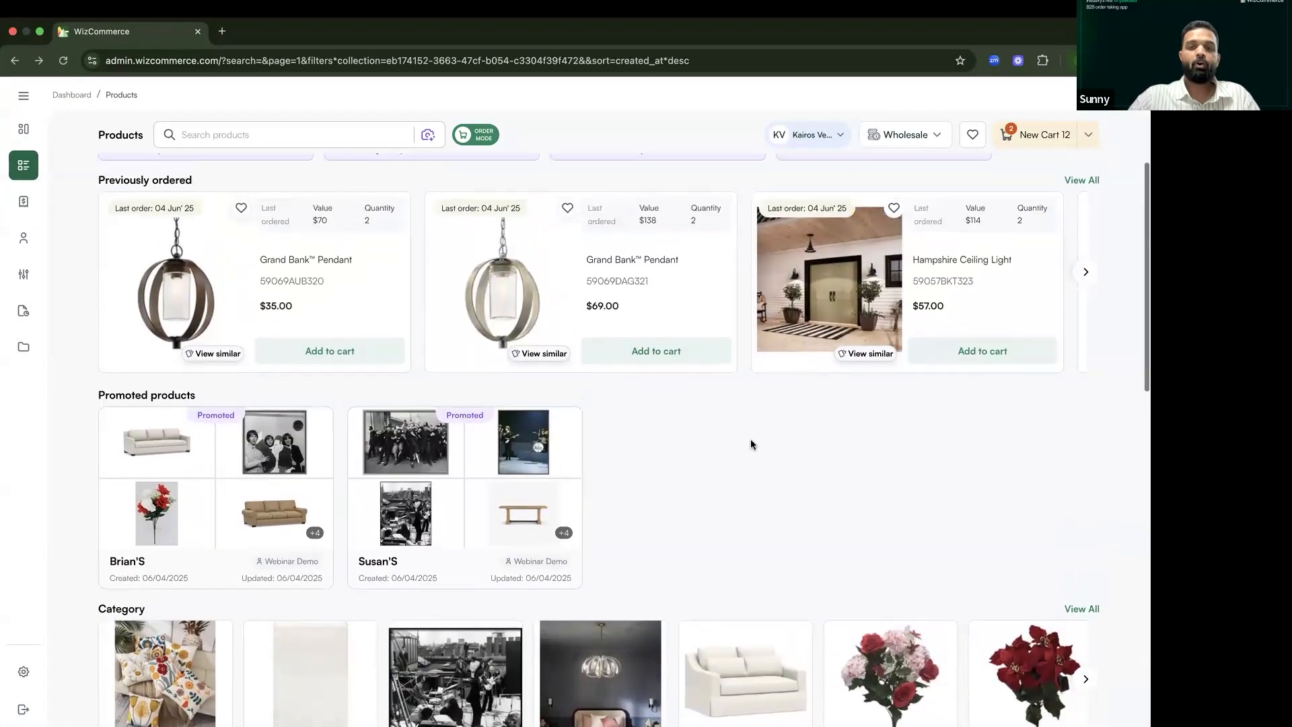
pyautogui.click(972, 137)
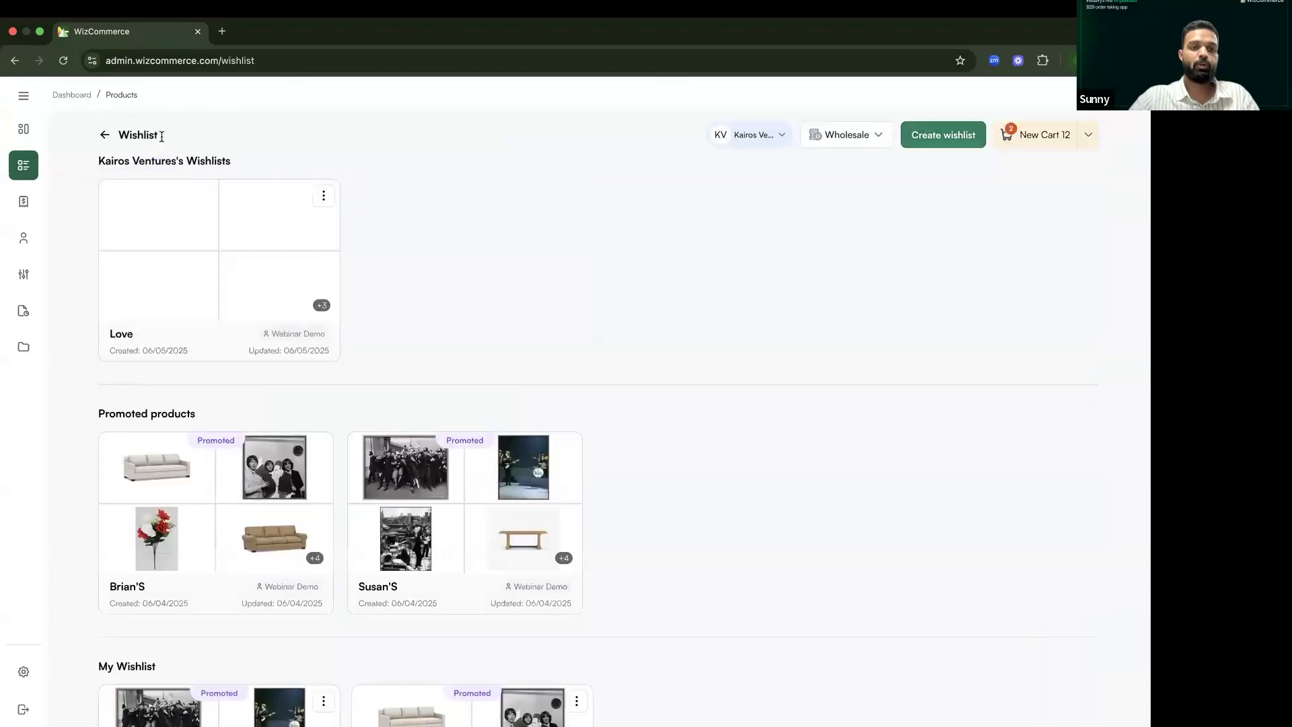
pyautogui.click(105, 136)
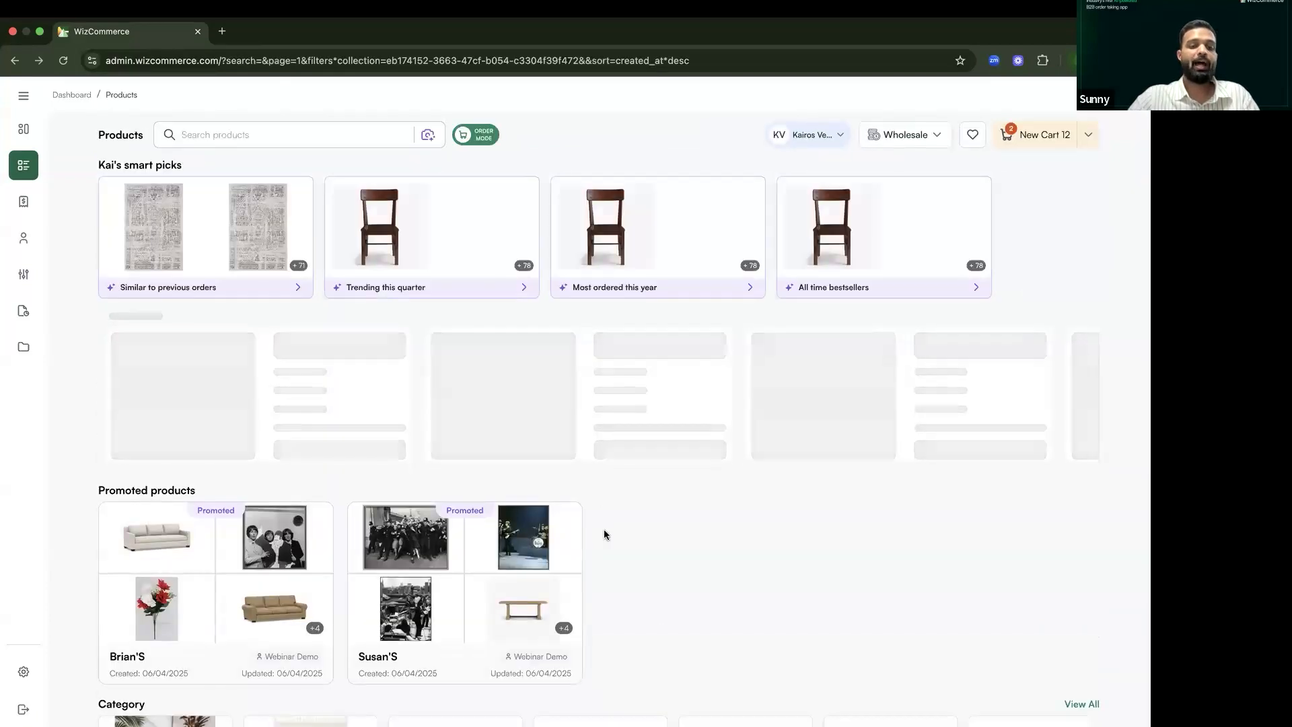
pyautogui.scroll(-2, 603, 535)
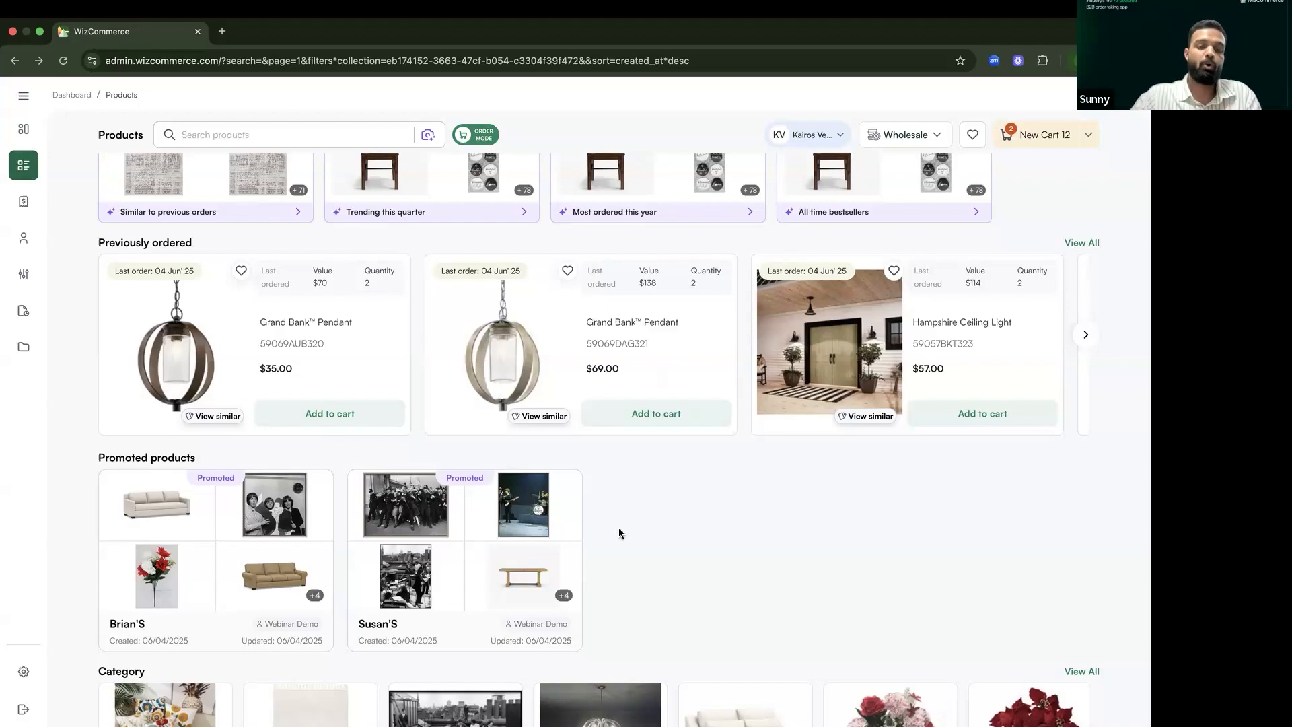
# Step: Turn on Select Mode on the Products page and remove the Farmhouse collection filter from the product list
pyautogui.scroll(-7, 668, 523)
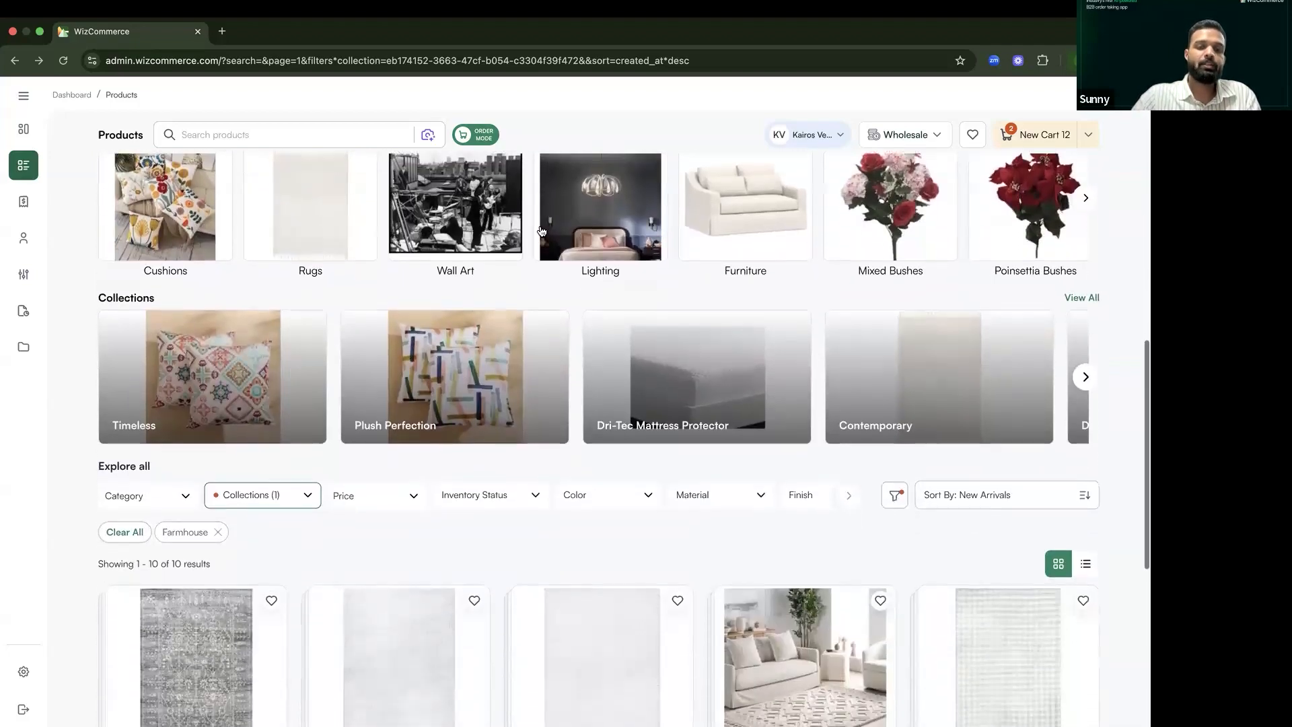
pyautogui.click(482, 137)
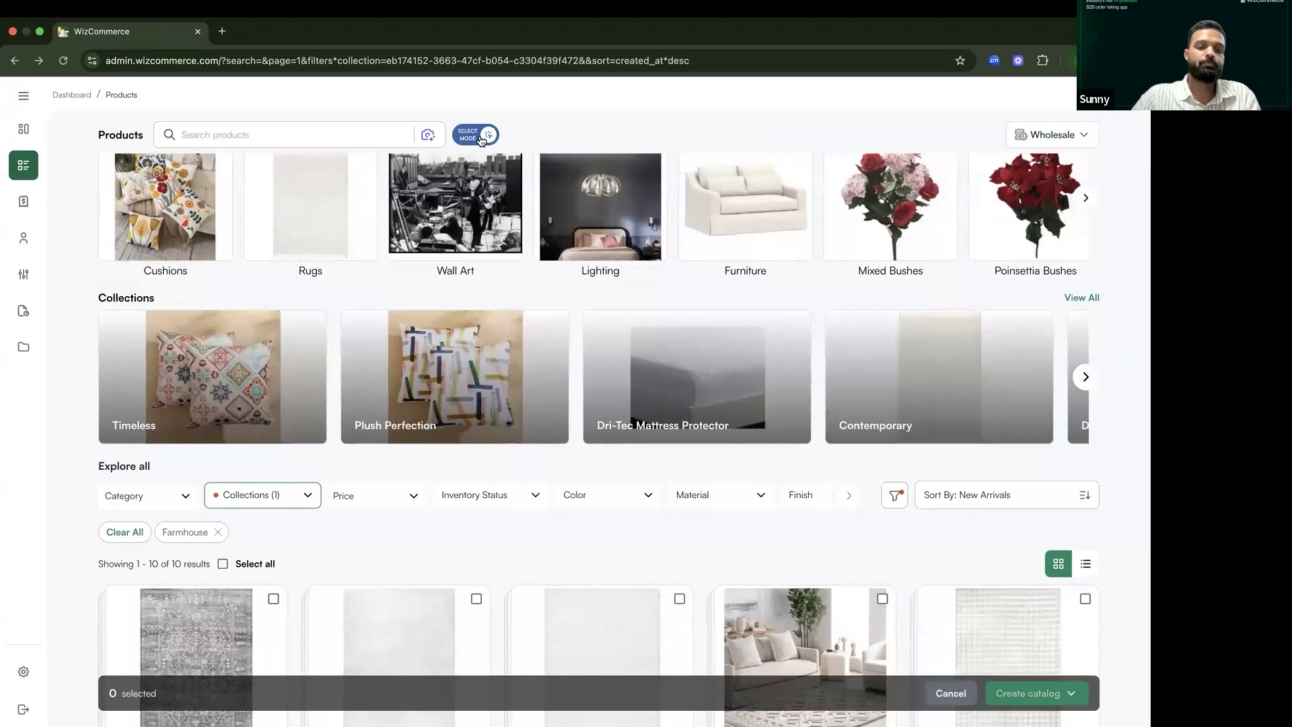
pyautogui.scroll(-7, 444, 439)
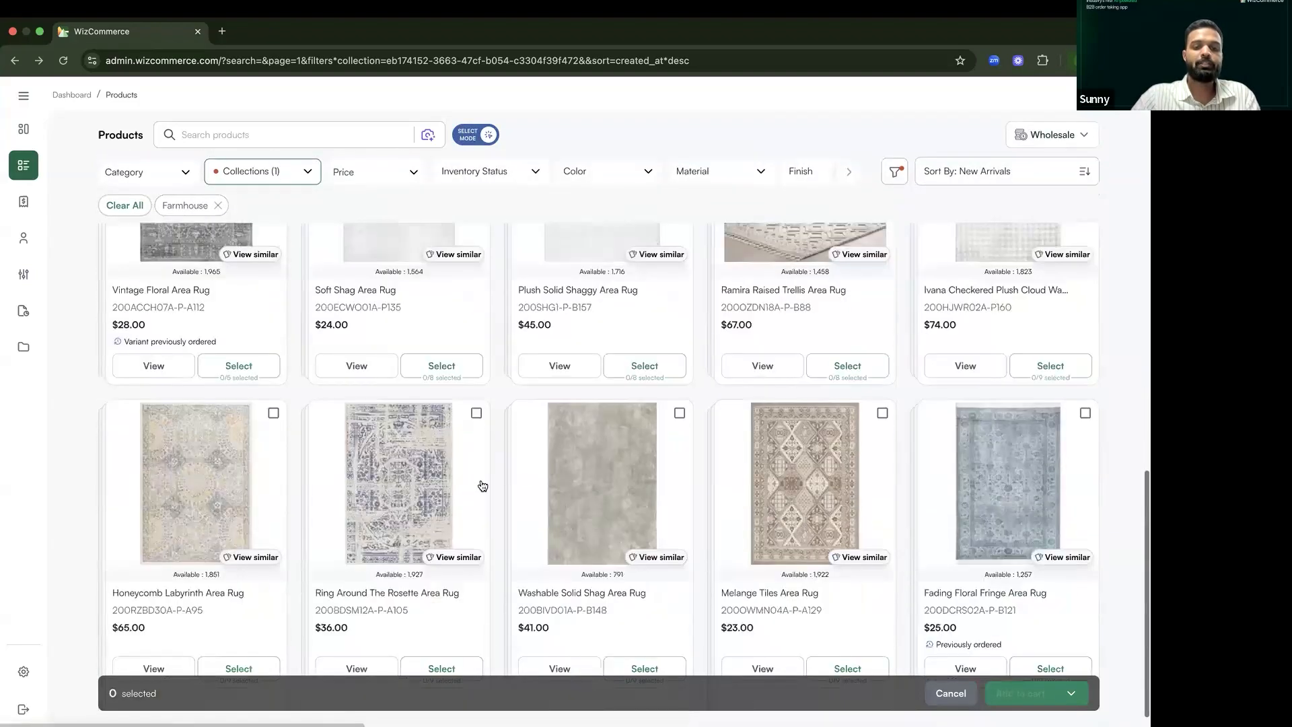
pyautogui.scroll(7, 482, 486)
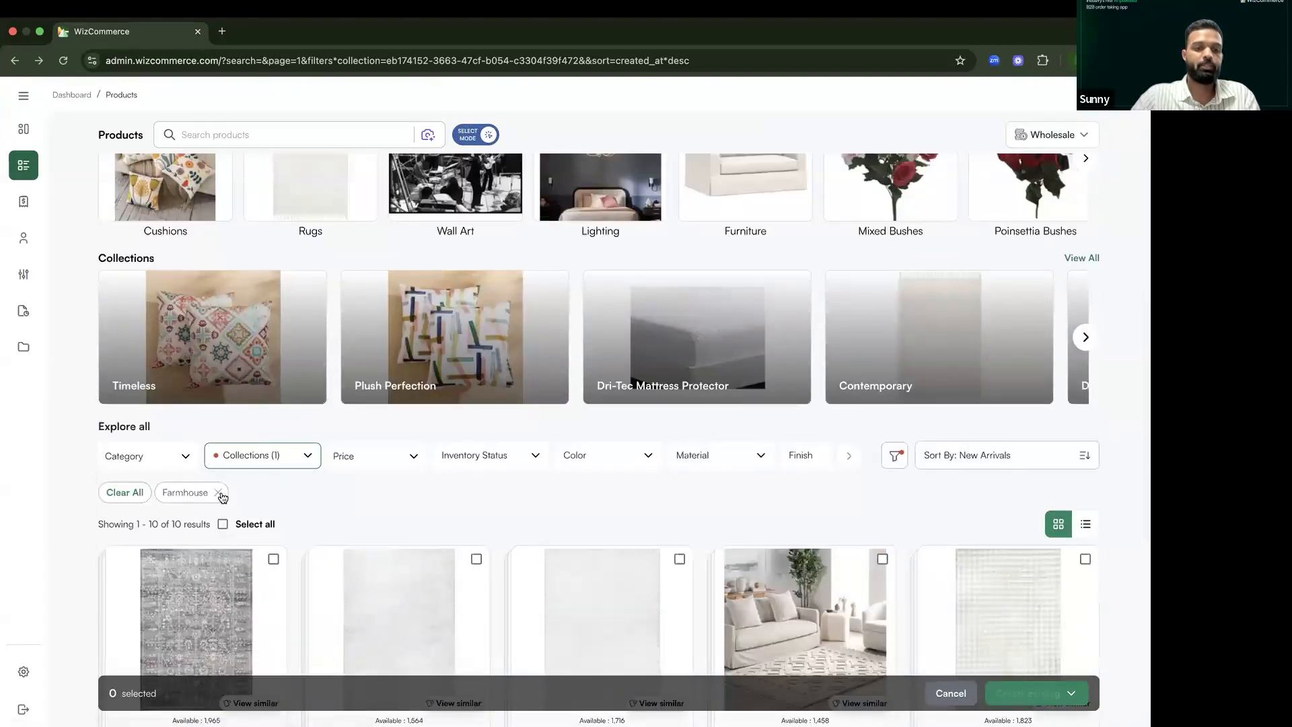
pyautogui.click(218, 493)
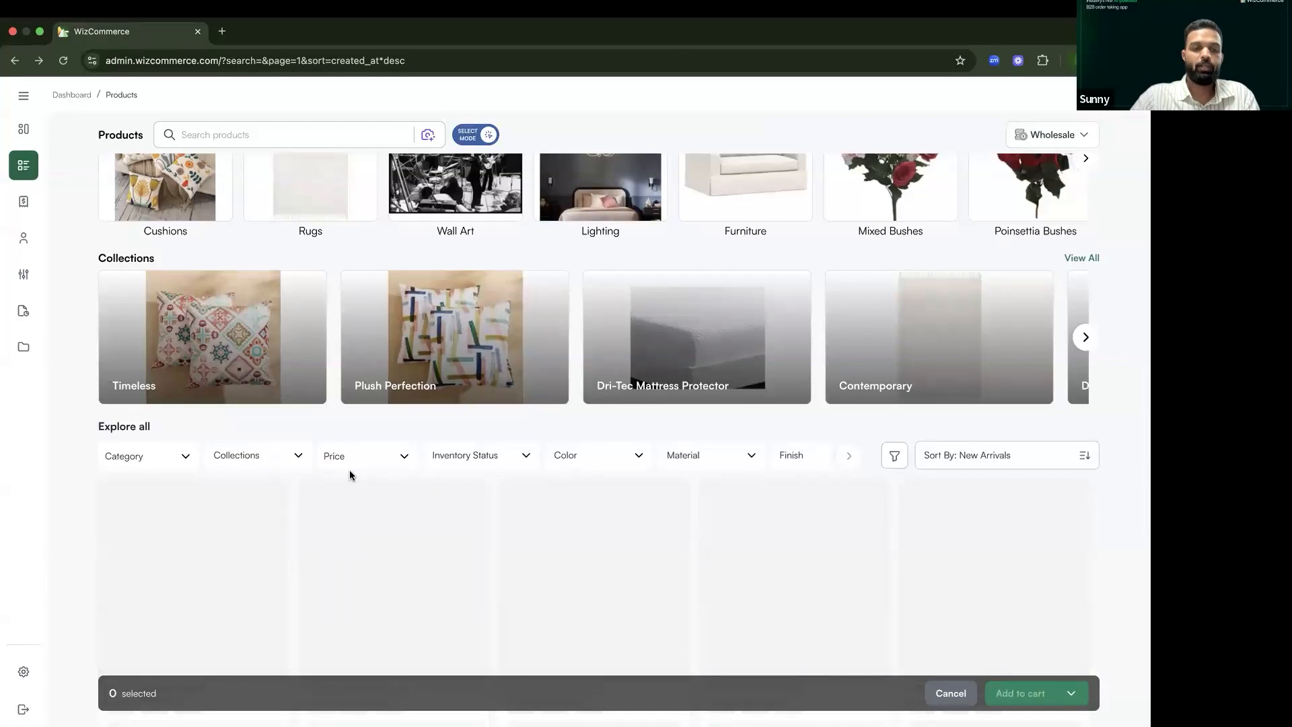
pyautogui.scroll(-4, 363, 491)
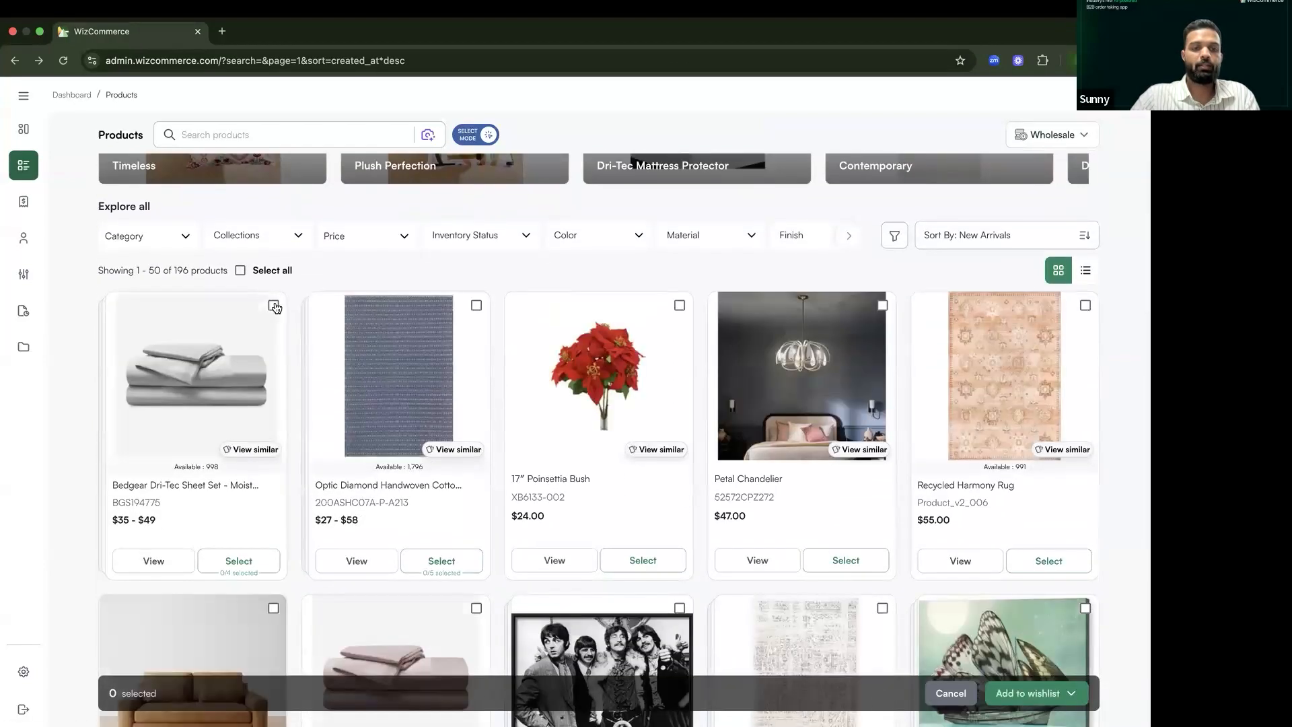
# Step: Select the Poinsettia Bush, Petal Chandelier, Sleek Urban Sofa, pink Bedgear sheet set, Reed dining table and Georges Harrison print, and start a catalog from them
pyautogui.click(679, 305)
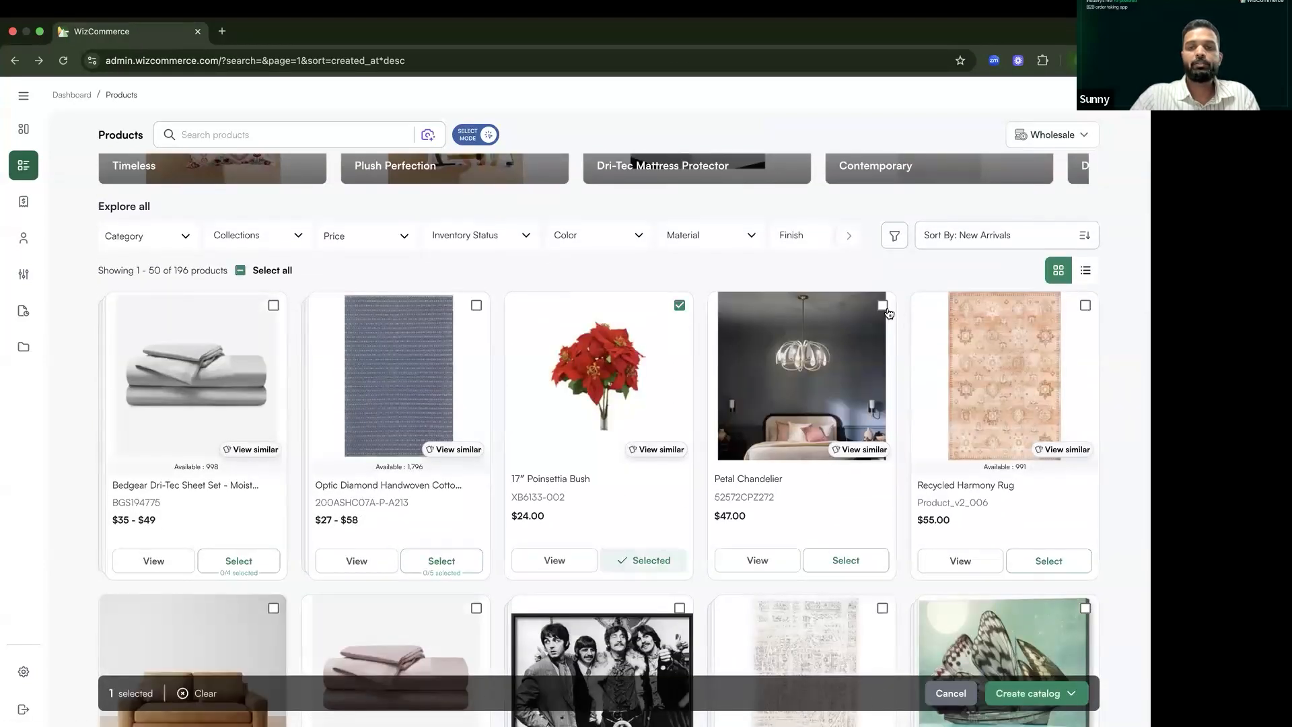
pyautogui.click(883, 307)
pyautogui.scroll(-3, 736, 433)
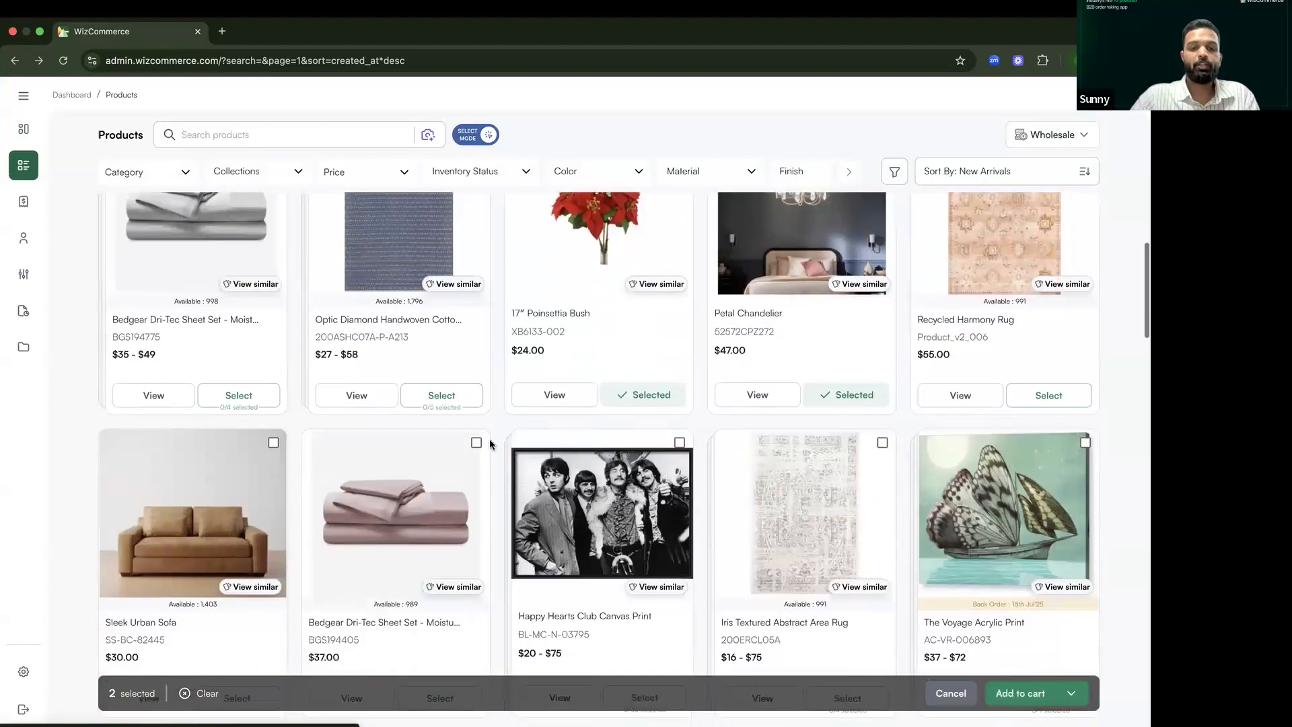
pyautogui.click(477, 442)
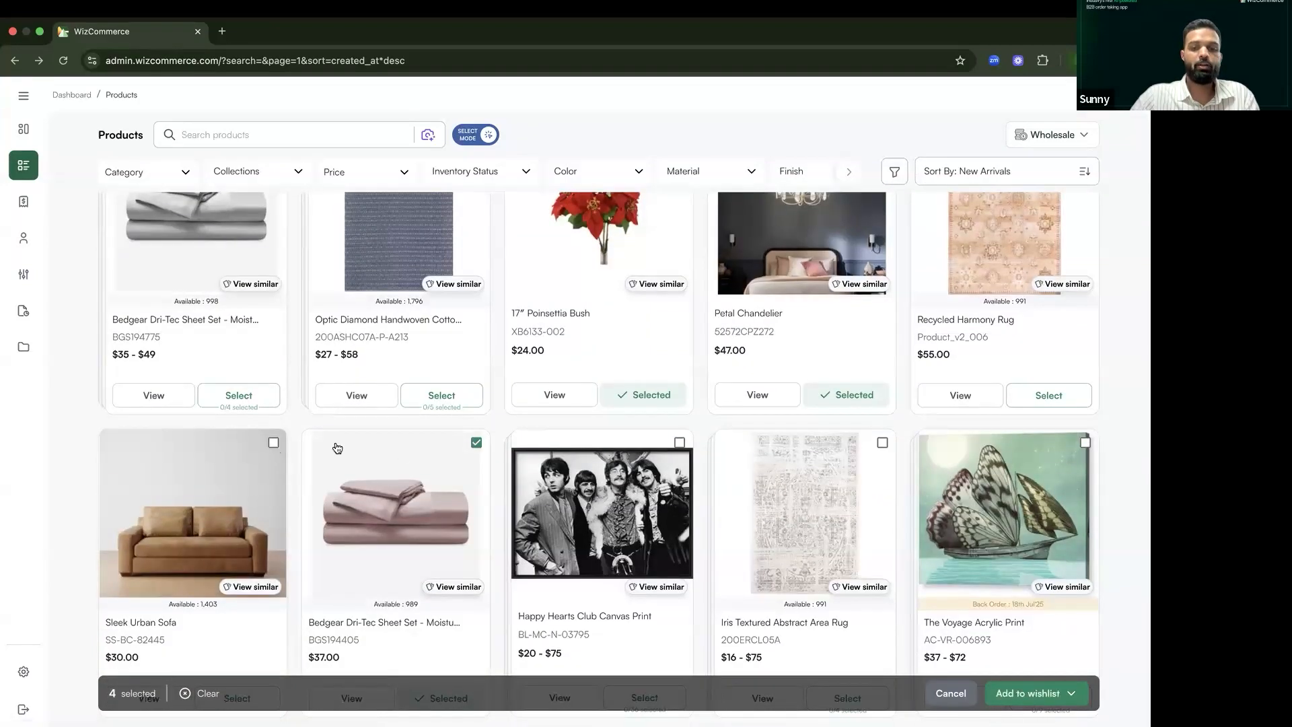
pyautogui.scroll(-5, 726, 493)
pyautogui.click(477, 390)
pyautogui.click(273, 390)
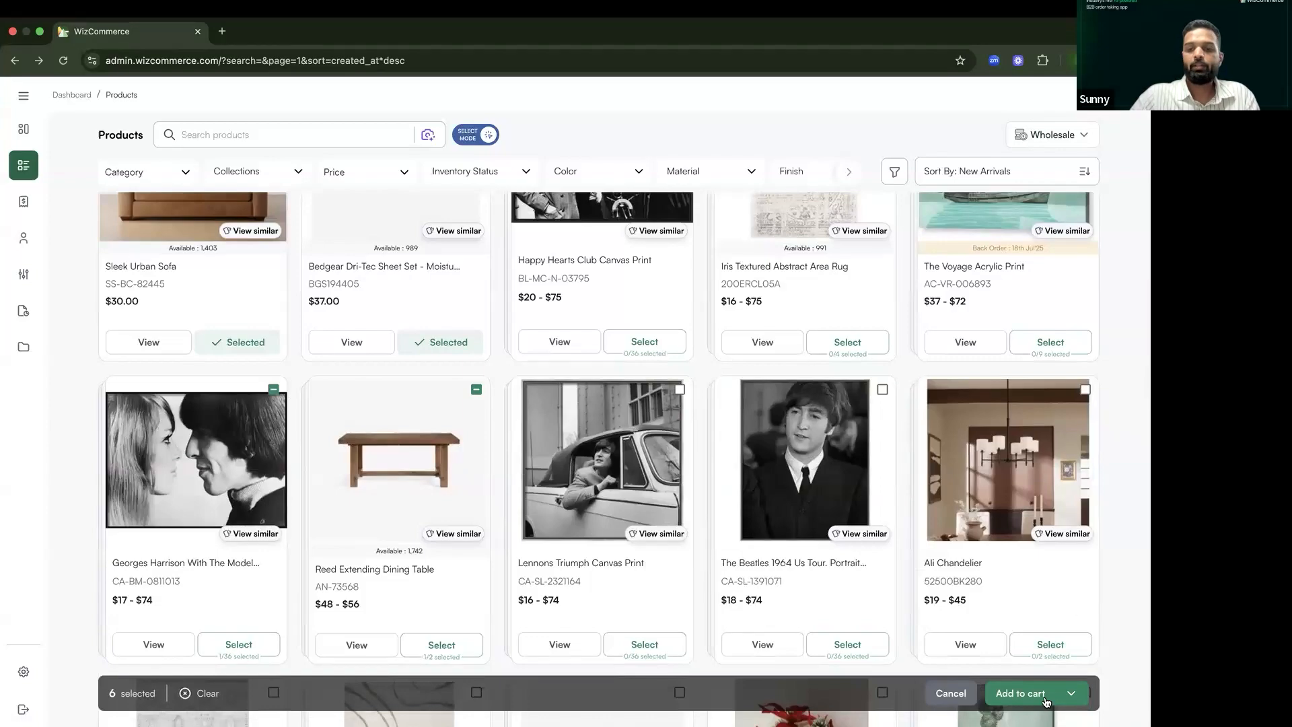
pyautogui.click(1073, 694)
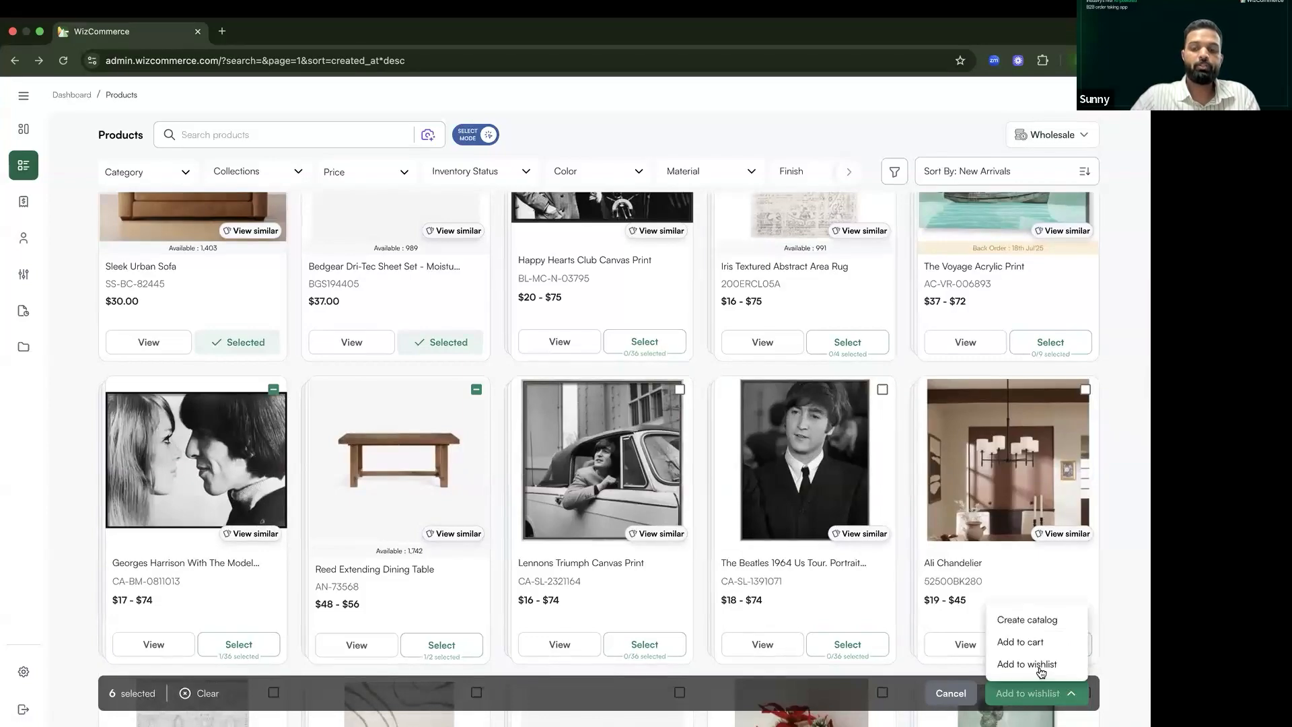
pyautogui.click(1034, 620)
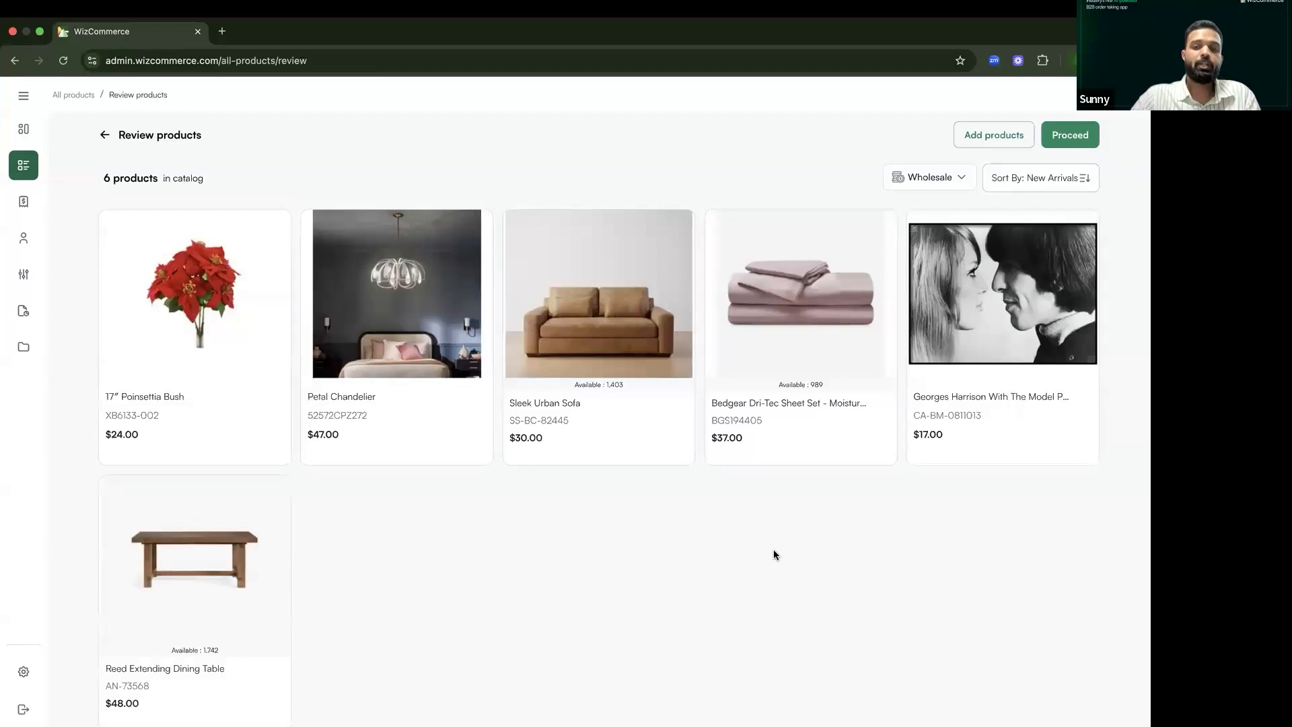
# Step: Change the pricelist for the products under review from Wholesale to Retail
pyautogui.click(927, 177)
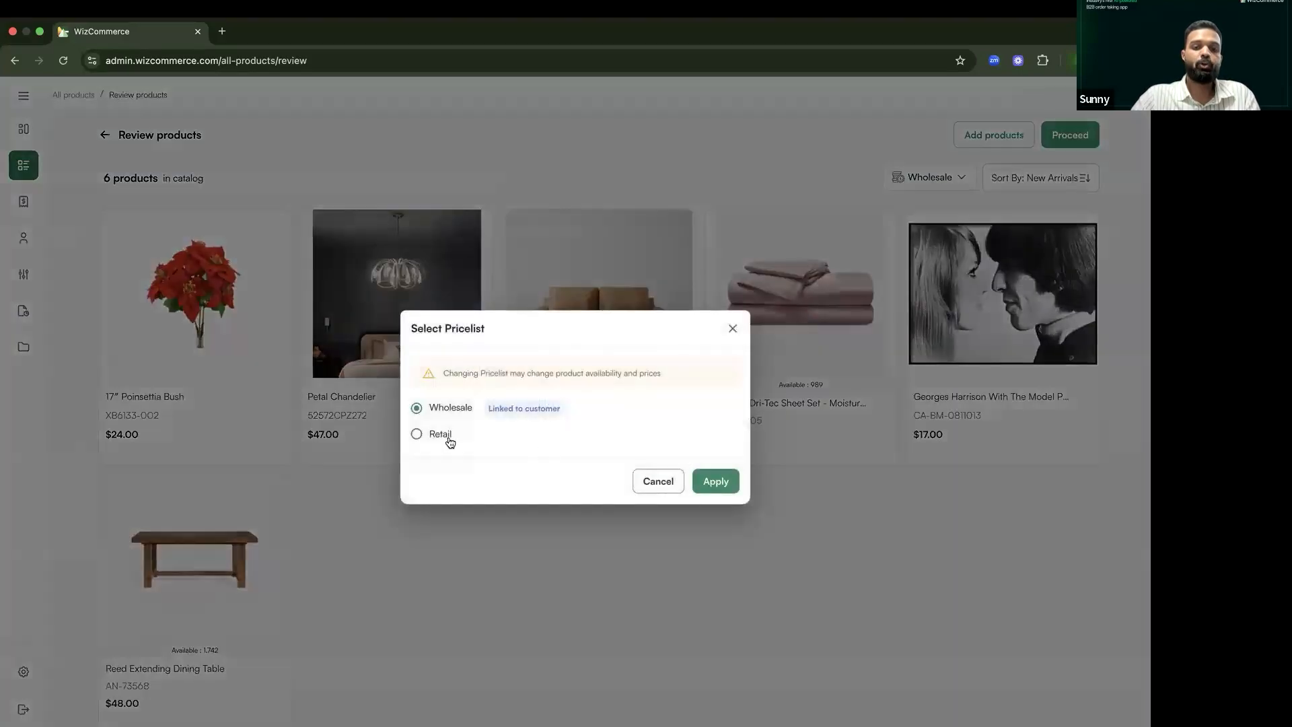
pyautogui.click(465, 436)
pyautogui.click(715, 481)
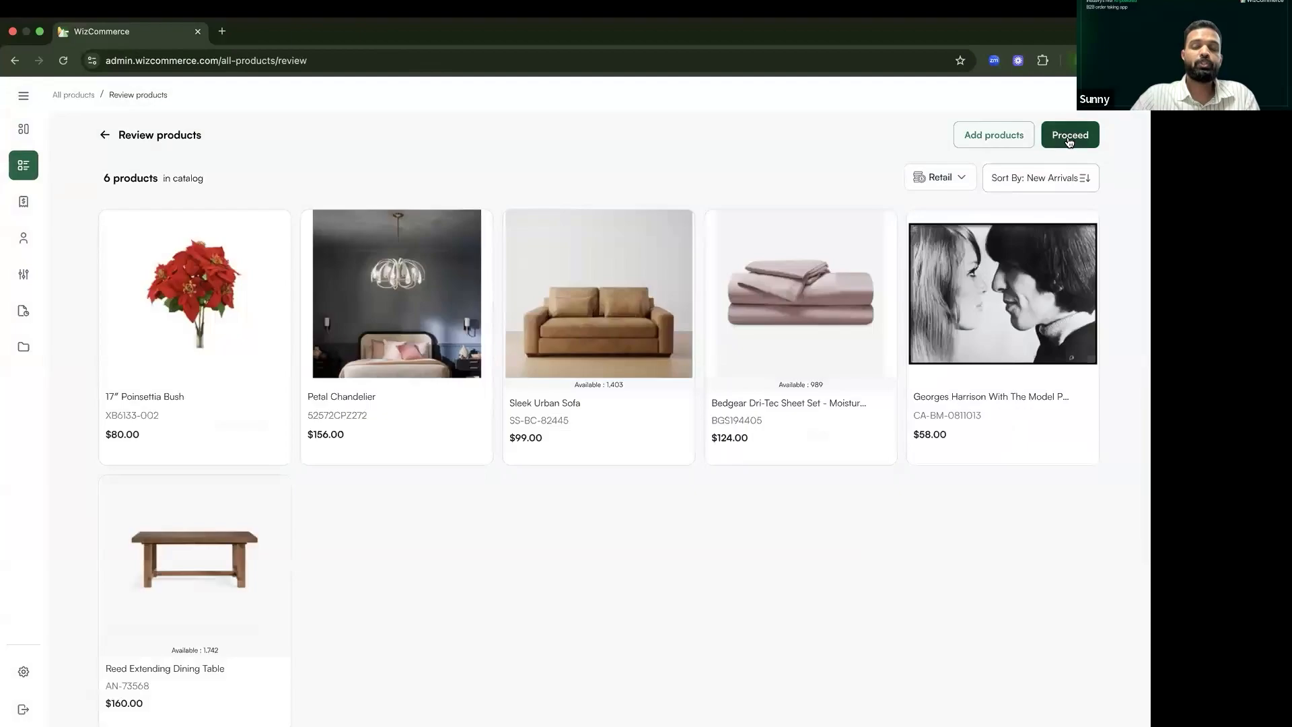
# Step: Proceed to customizing the catalog, and turn the Show pricing option on and back off
pyautogui.click(1069, 135)
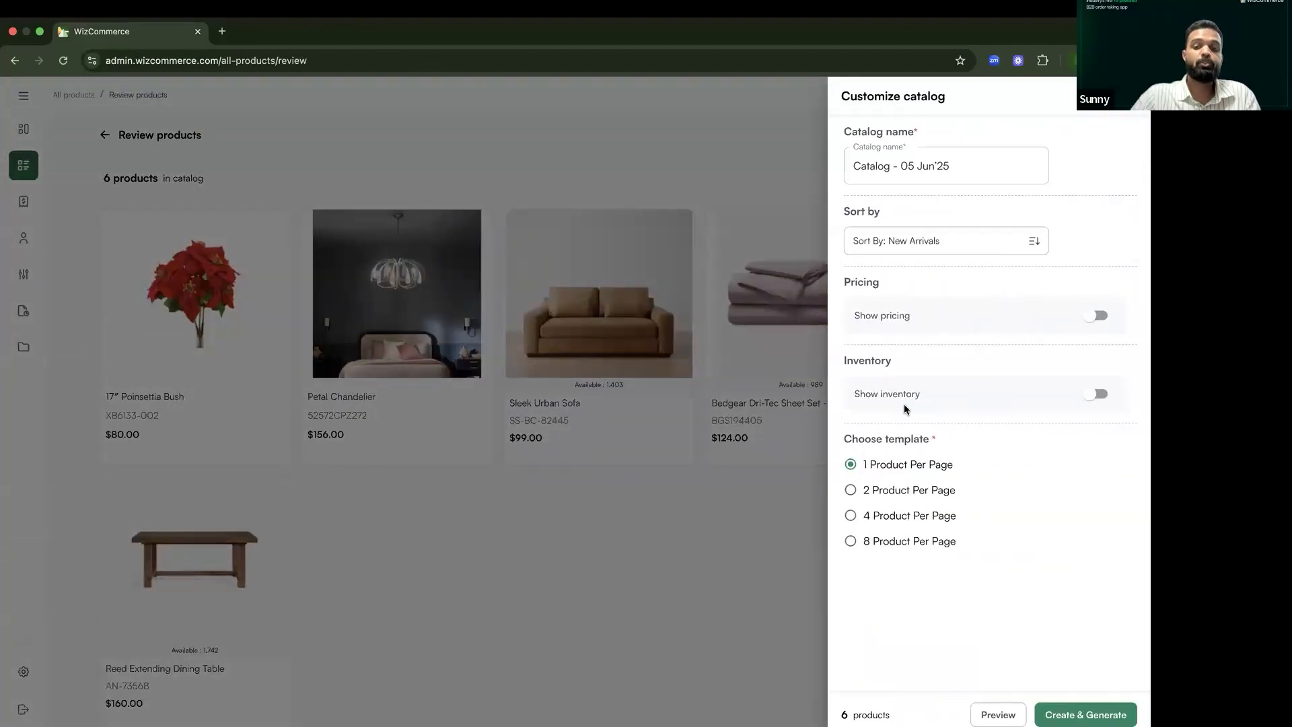
pyautogui.click(1101, 317)
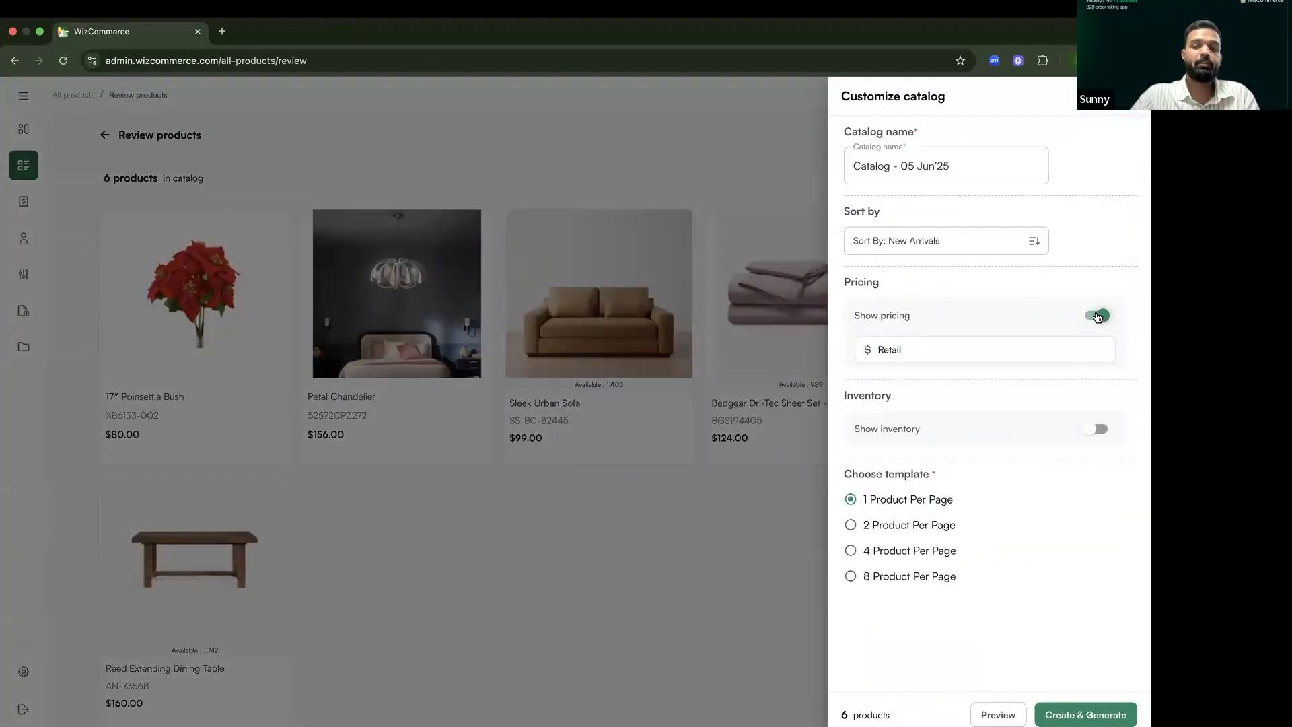
pyautogui.click(1098, 317)
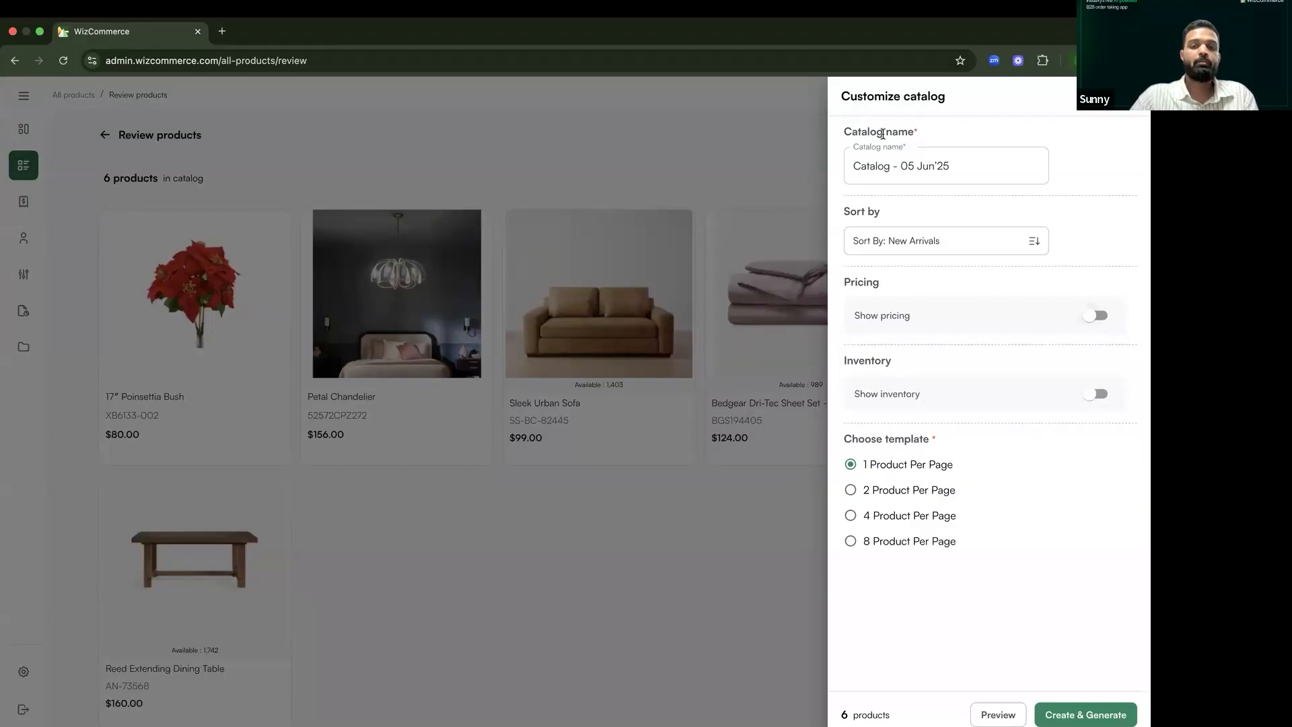
# Step: Replace the default catalog name with the first names of the rep and the buyer, separated by "<>"
pyautogui.click(973, 162)
pyautogui.tripleClick(973, 162)
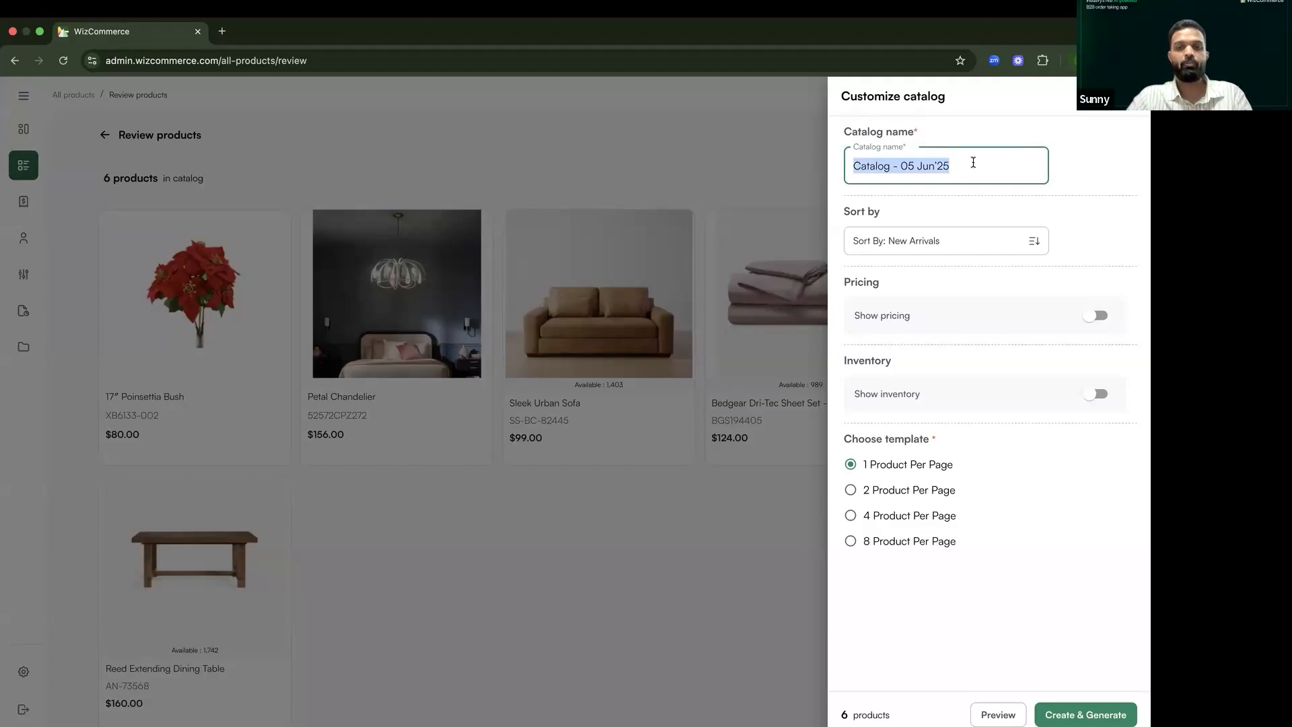
pyautogui.write('Su')
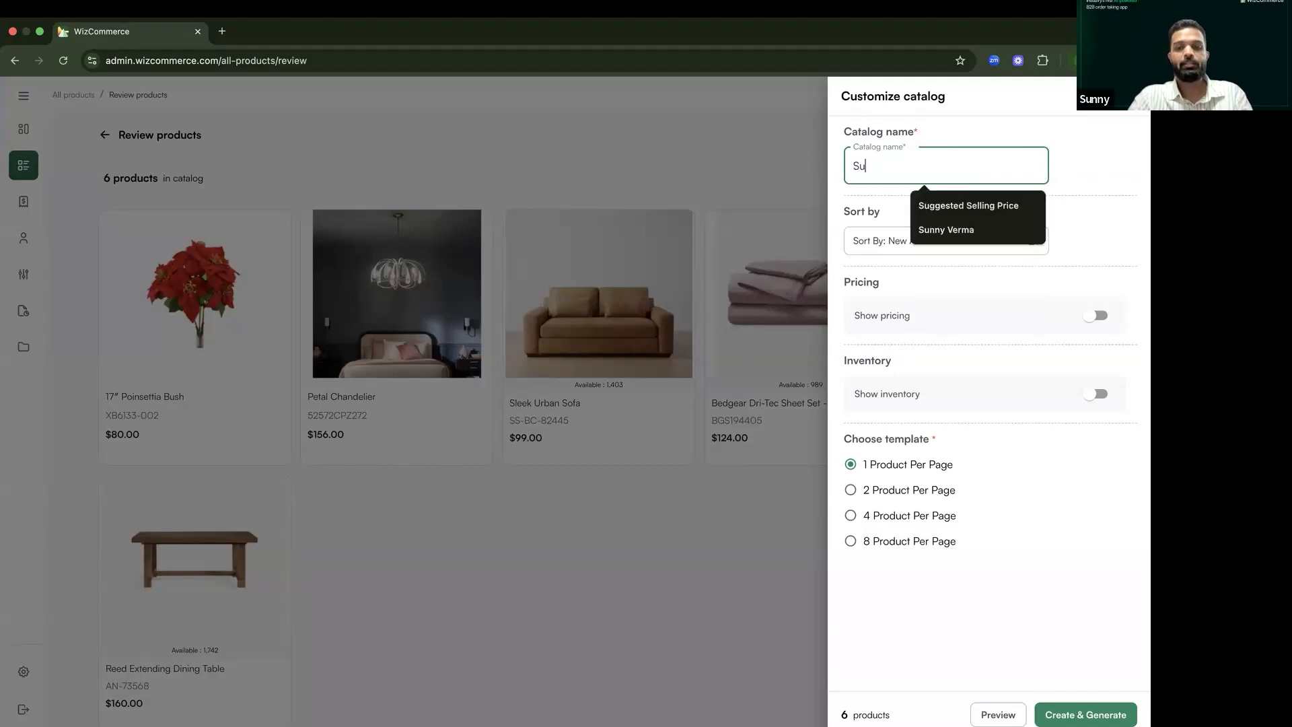
pyautogui.write('nny <> Bri')
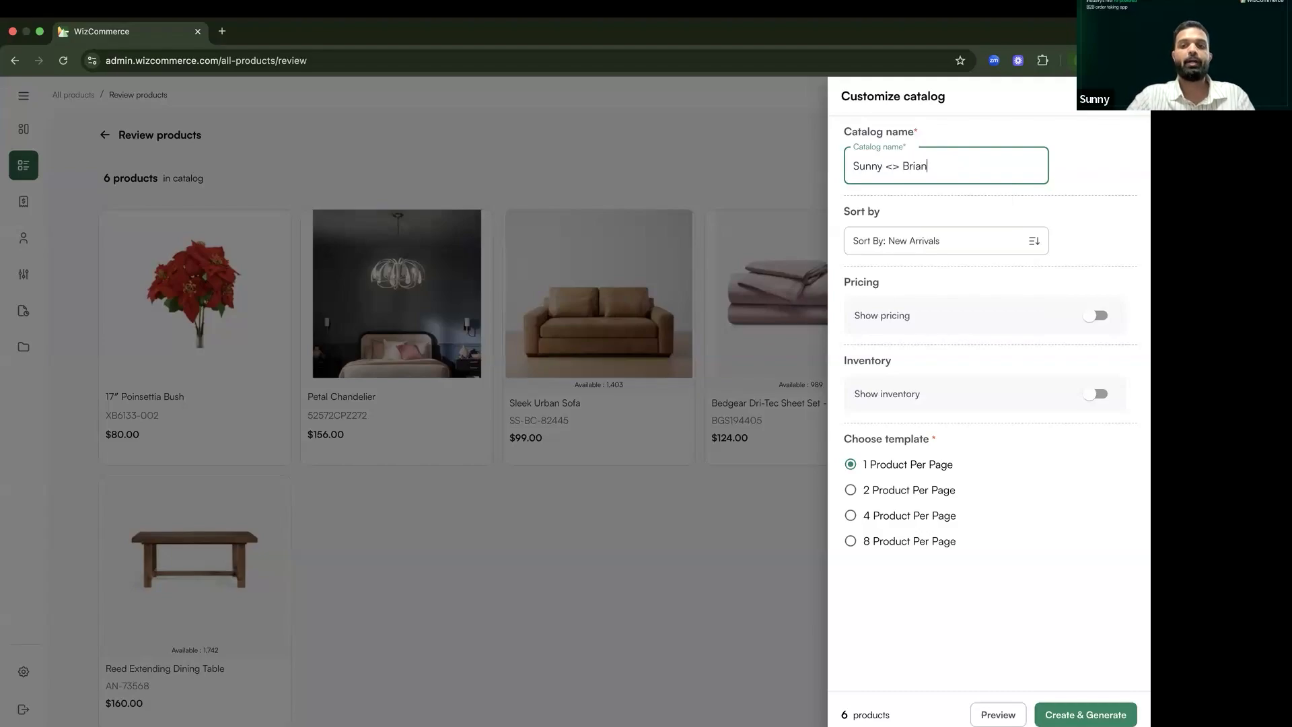
pyautogui.write('an')
pyautogui.click(1089, 181)
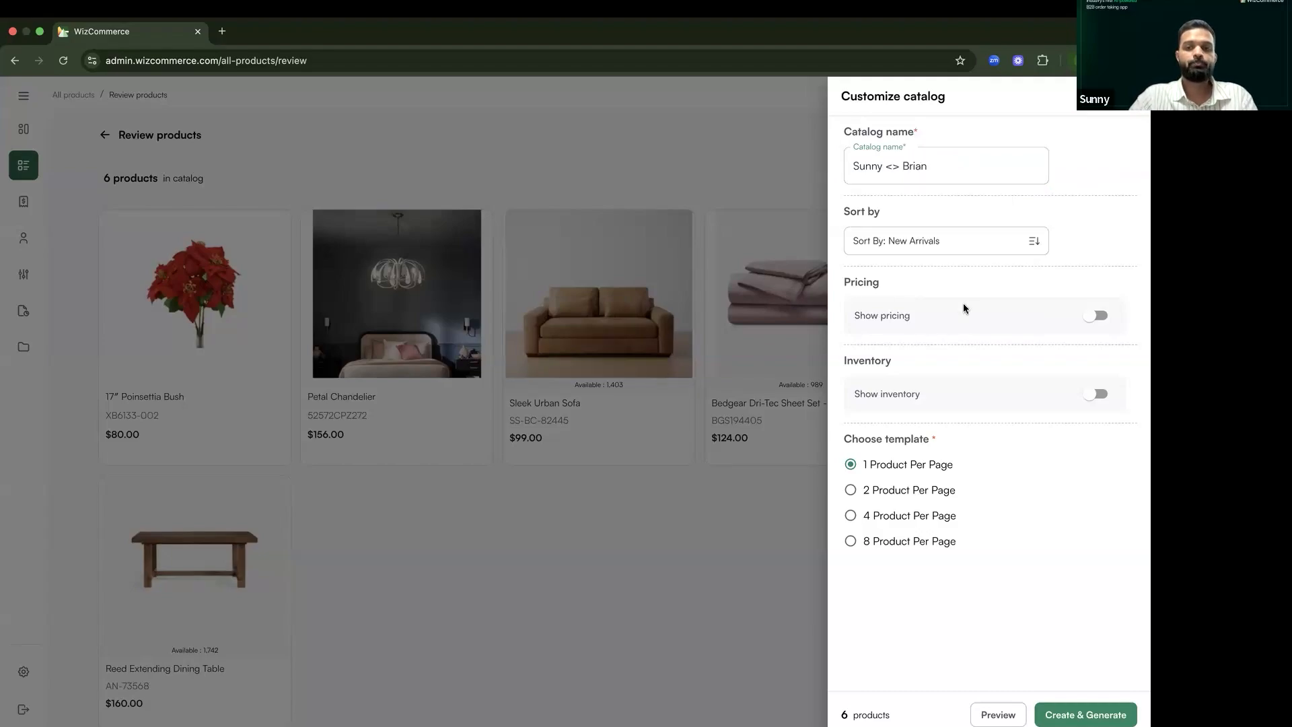
# Step: Keep the catalog sorted by New Arrivals, choose the 2 Product Per Page template and generate the catalog
pyautogui.click(895, 241)
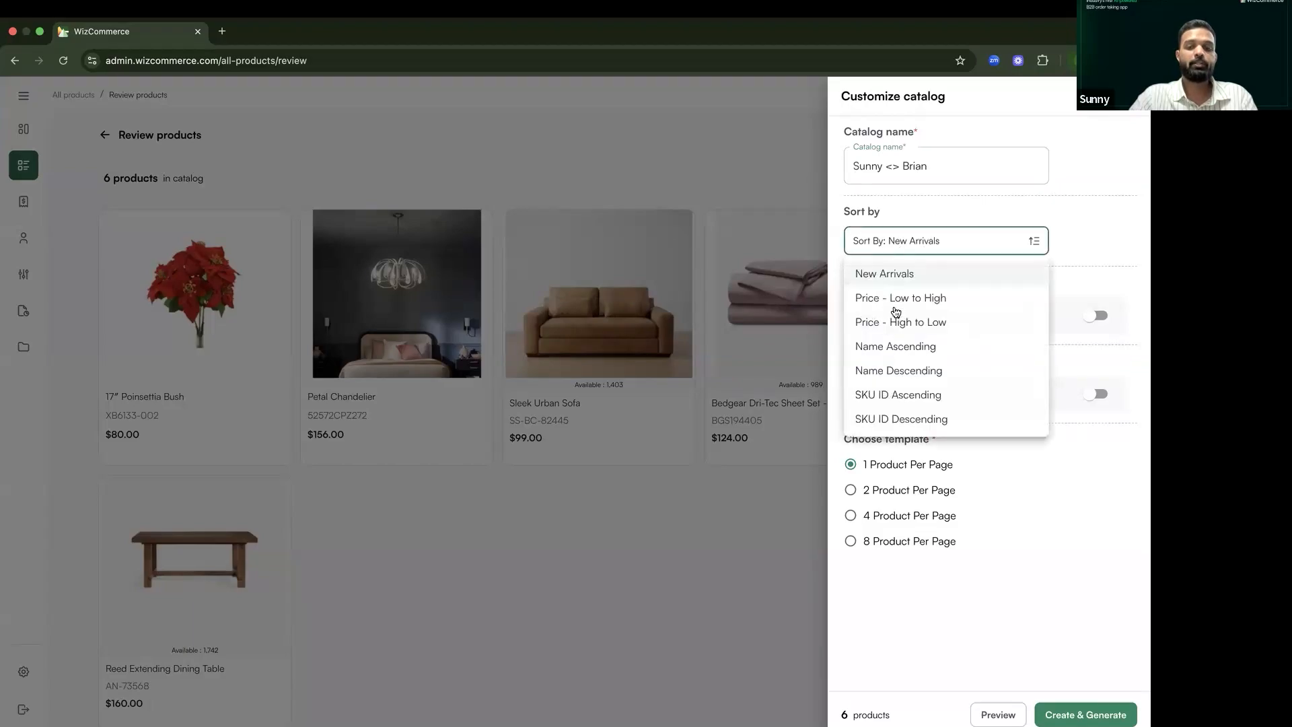
pyautogui.click(1047, 272)
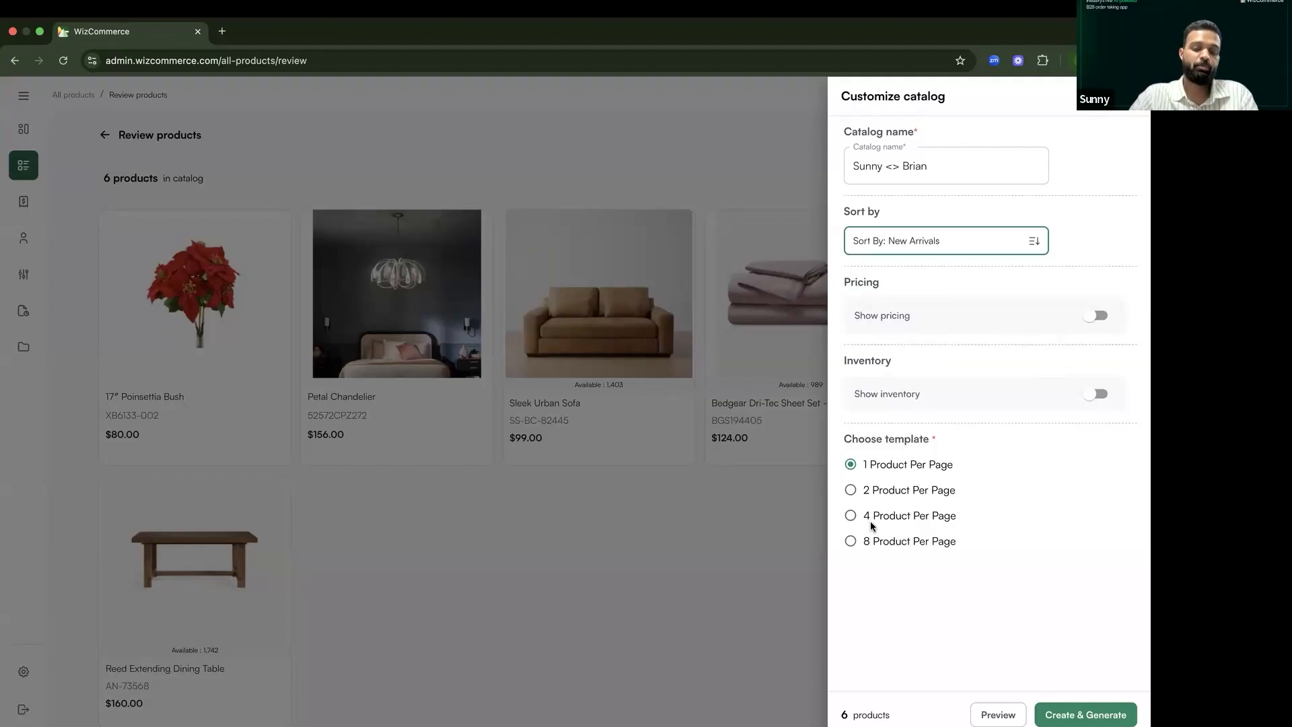
pyautogui.click(850, 490)
pyautogui.click(1070, 714)
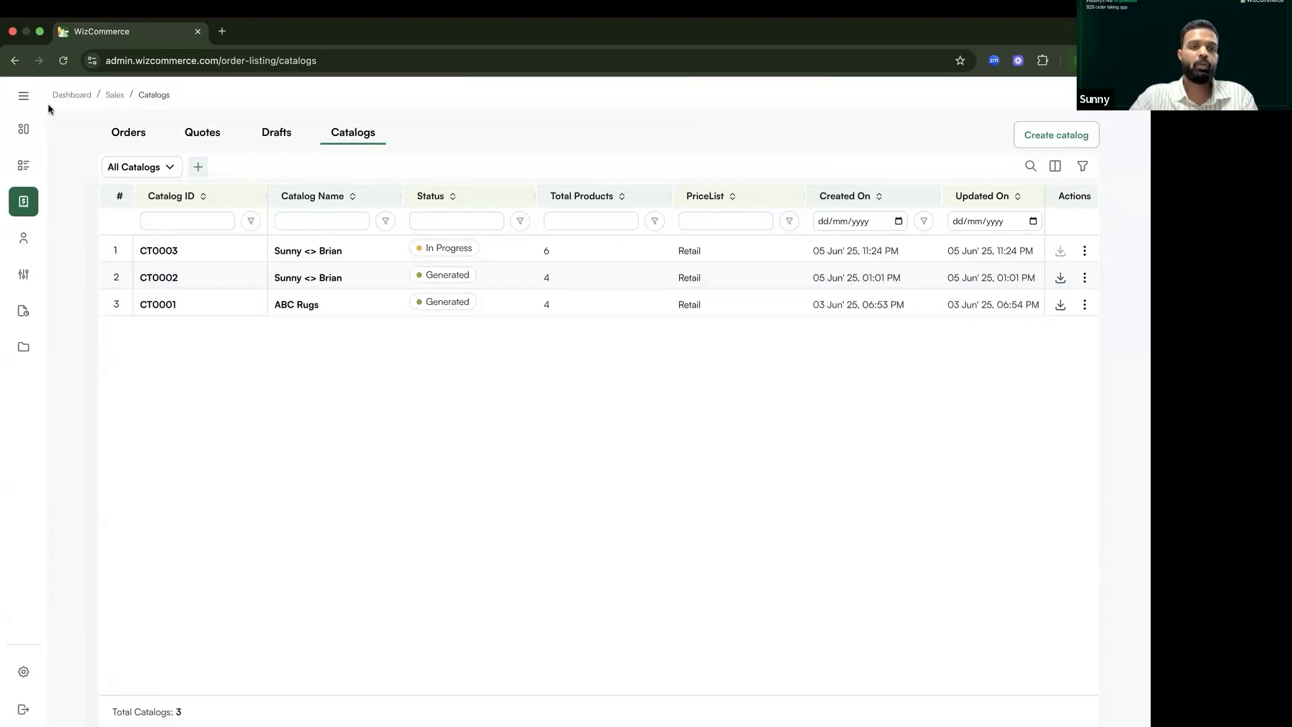
# Step: Look up where Catalogs is listed under Sales in the main navigation, and return to the catalogs list
pyautogui.click(23, 96)
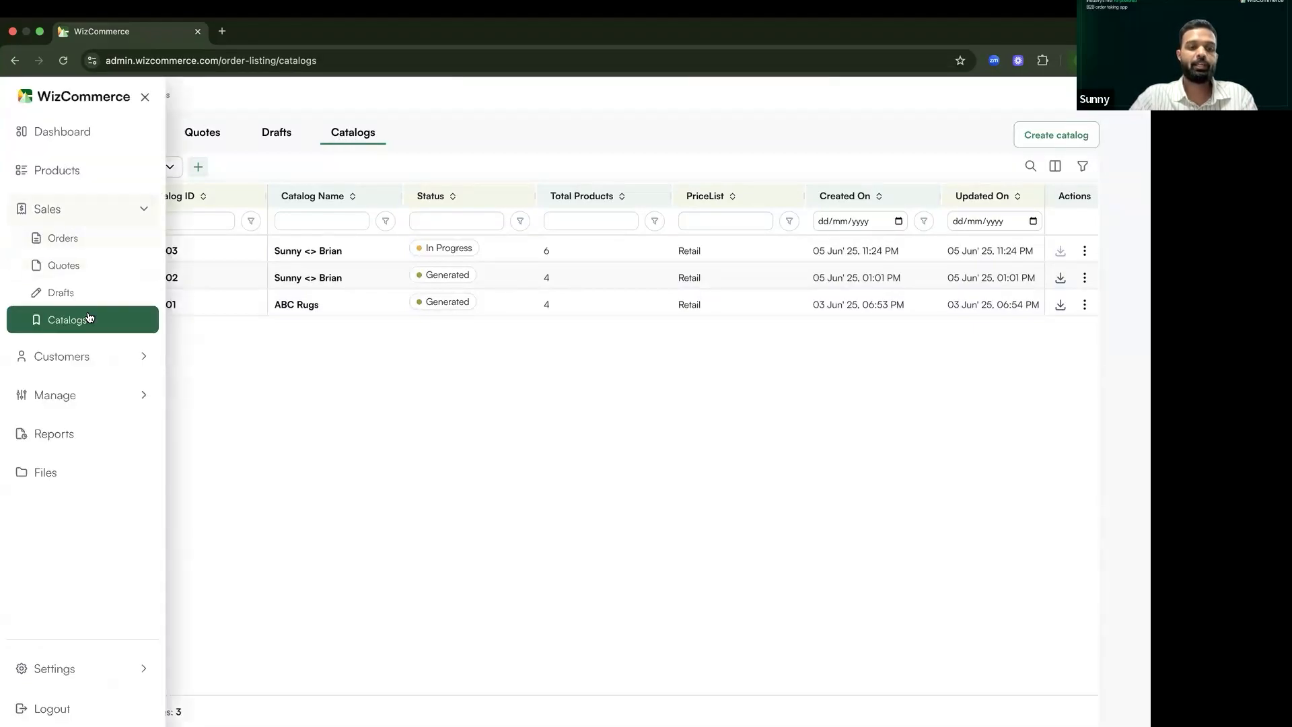
pyautogui.click(341, 399)
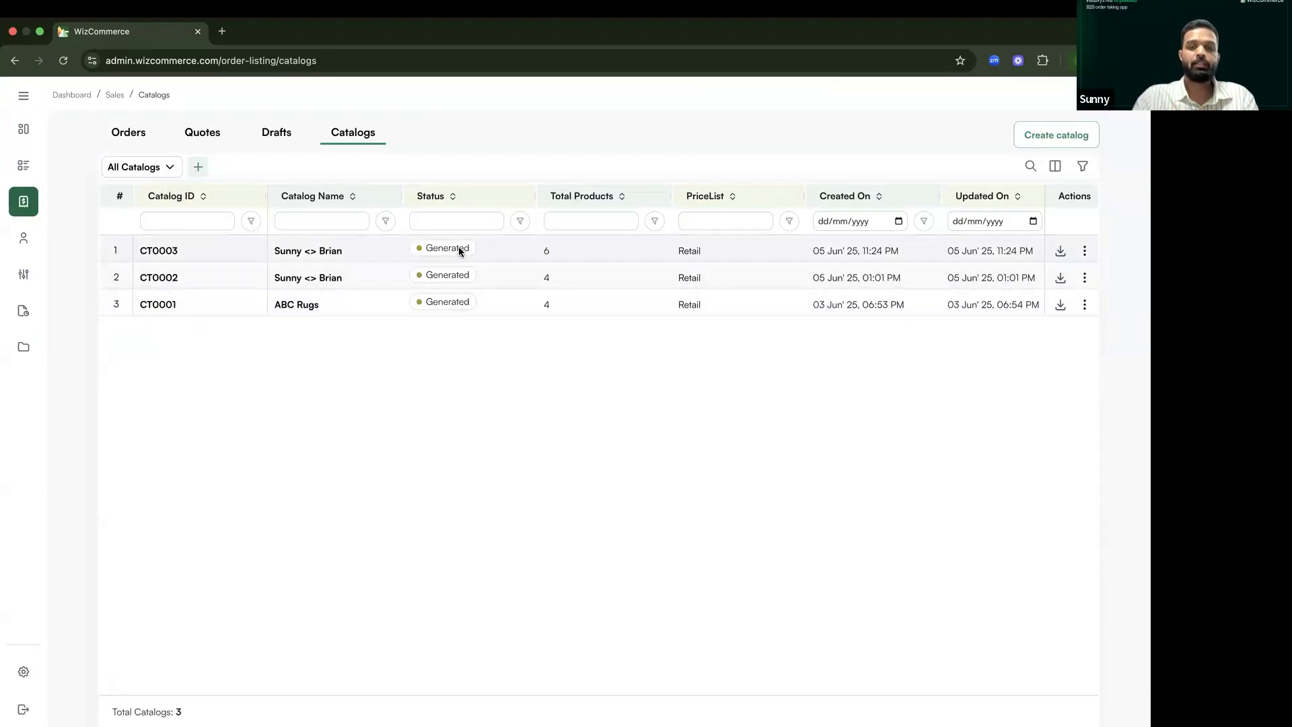
# Step: Open the PDF of catalog CT0003, review its pages, and return to the catalogs list before switching to the presentation
pyautogui.click(1059, 251)
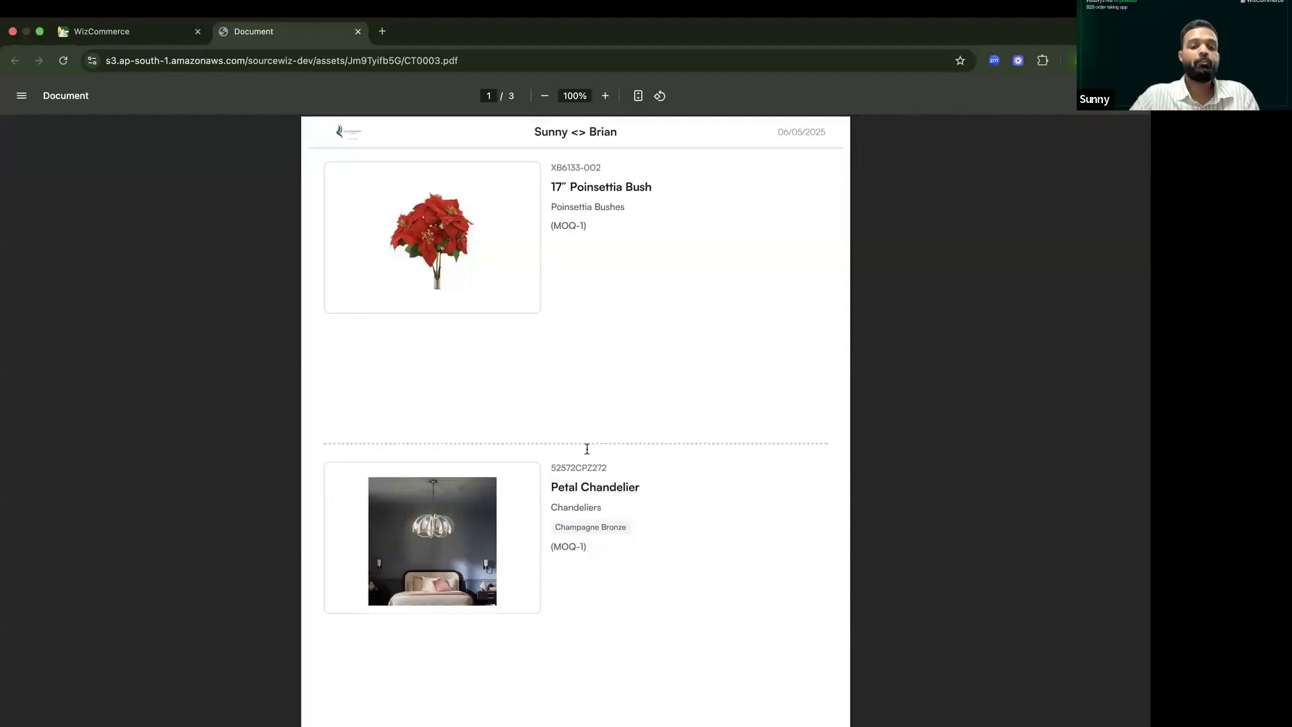
pyautogui.scroll(-7, 587, 449)
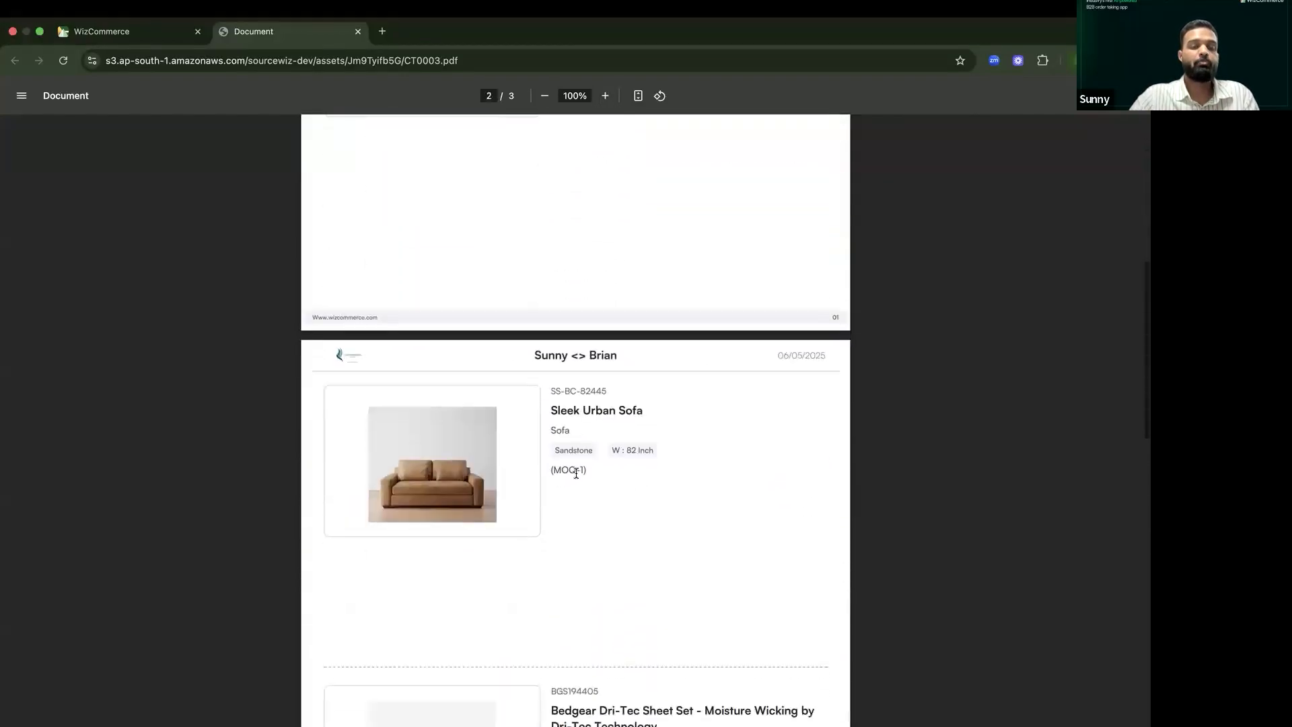
pyautogui.click(138, 33)
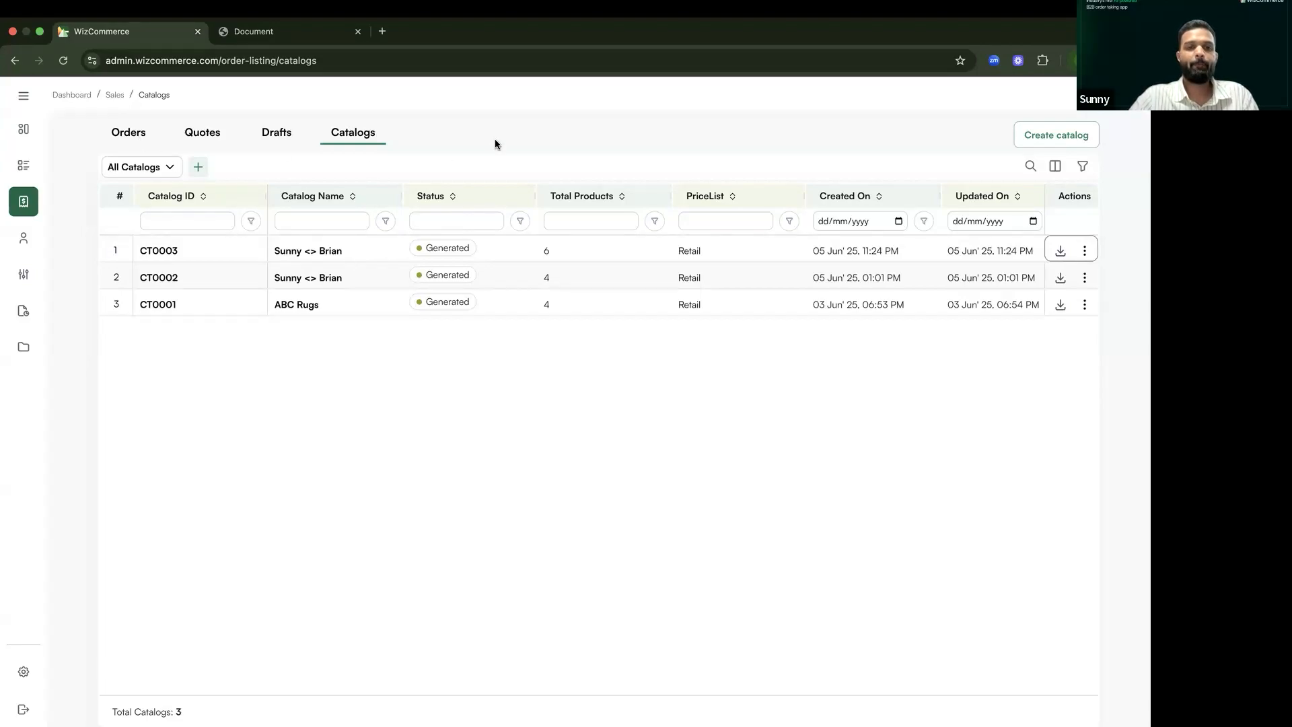
pyautogui.press('super+Tab')
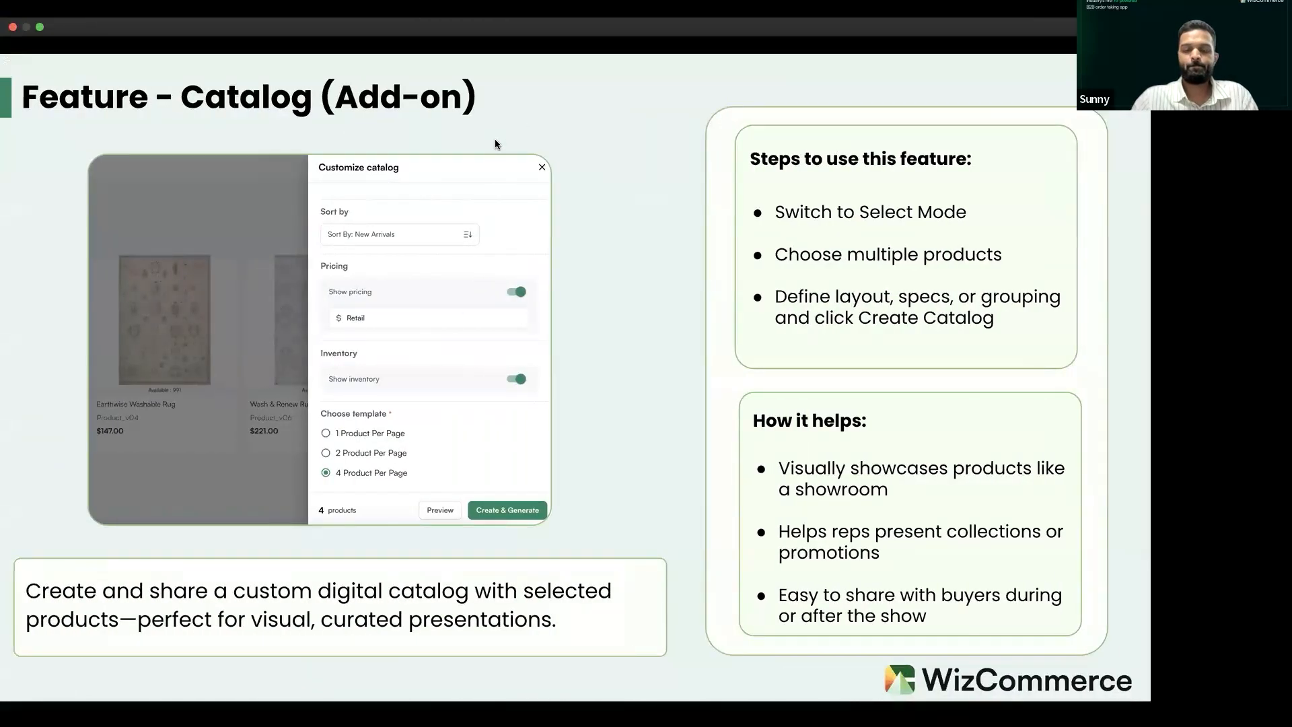